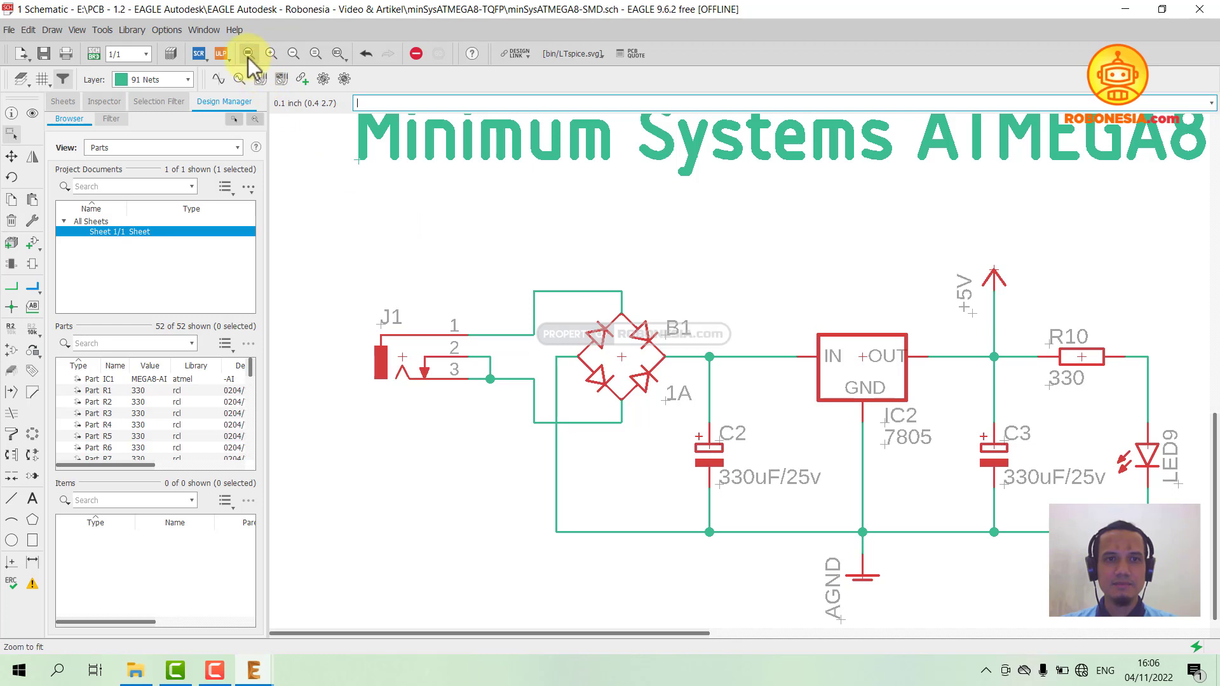
# Review the full ATMEGA8 schematic and examine the board layout's traces around the reset, crystal and power supply sections.
pyautogui.click(247, 56)
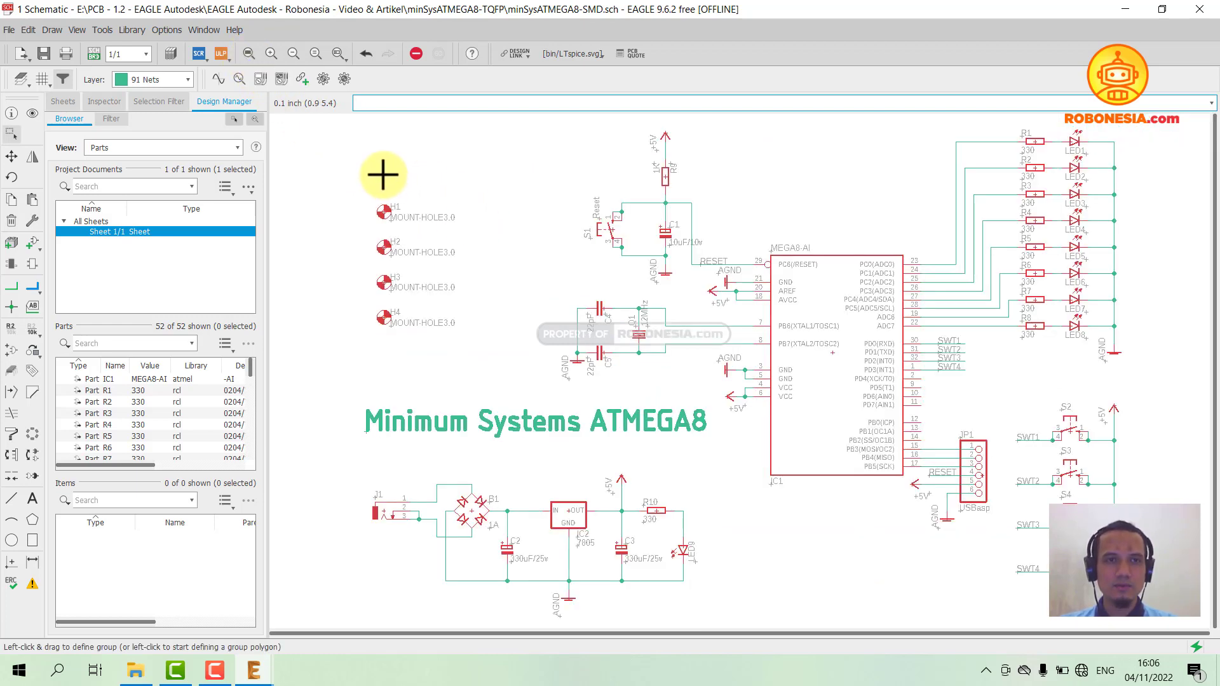
pyautogui.click(94, 54)
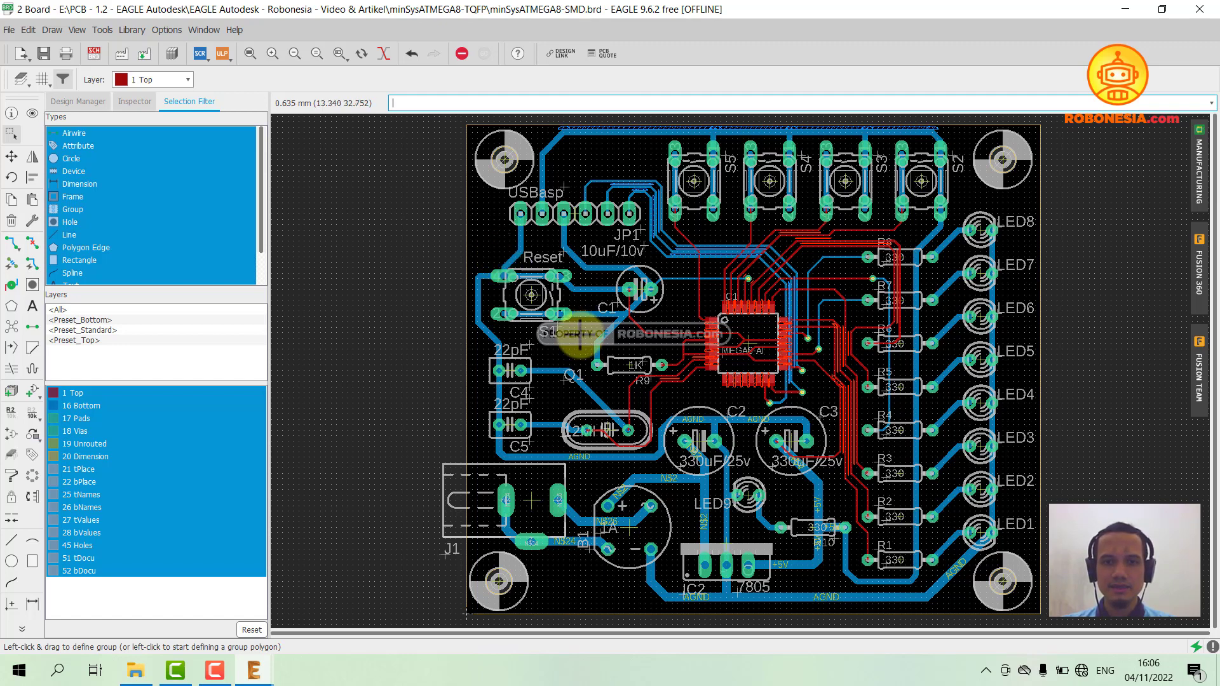
pyautogui.scroll(8, 622, 317)
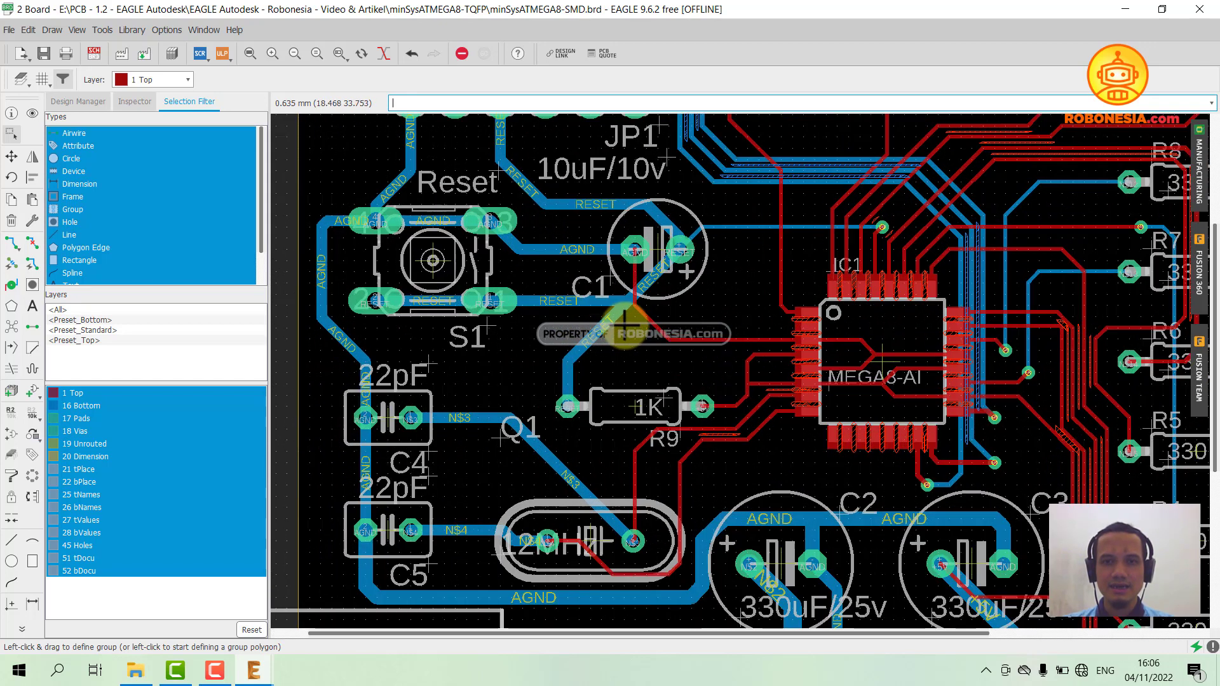
pyautogui.scroll(-5, 621, 316)
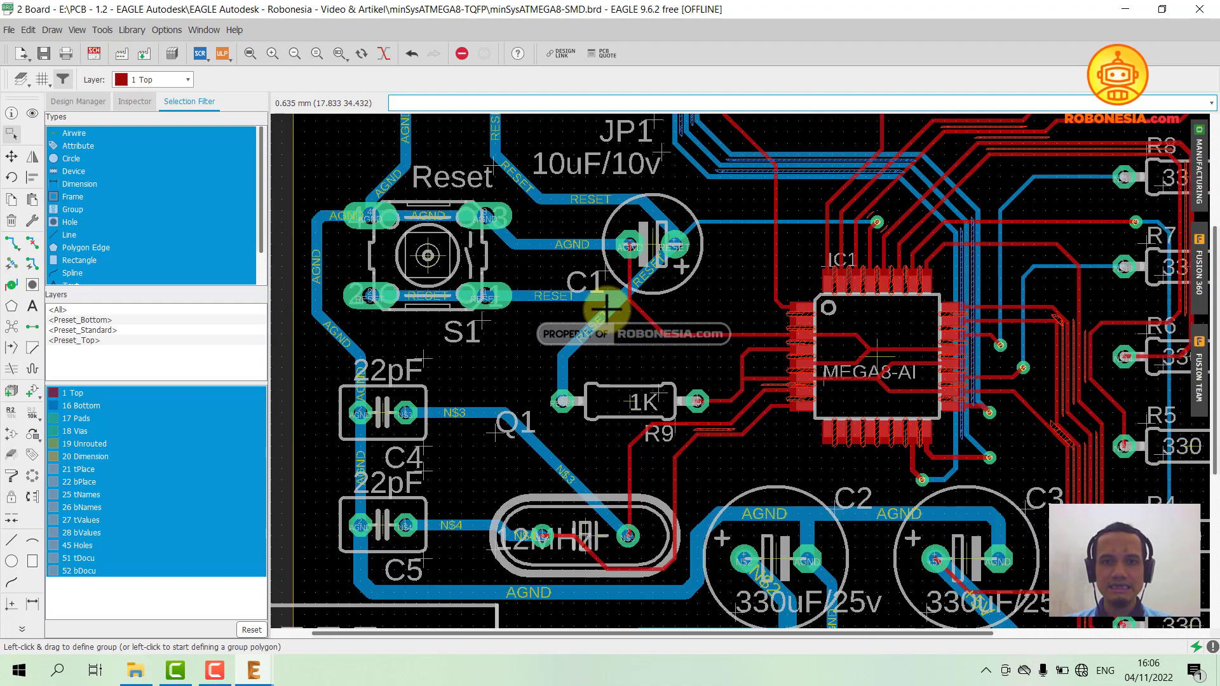
pyautogui.scroll(2, 607, 310)
pyautogui.scroll(3, 594, 317)
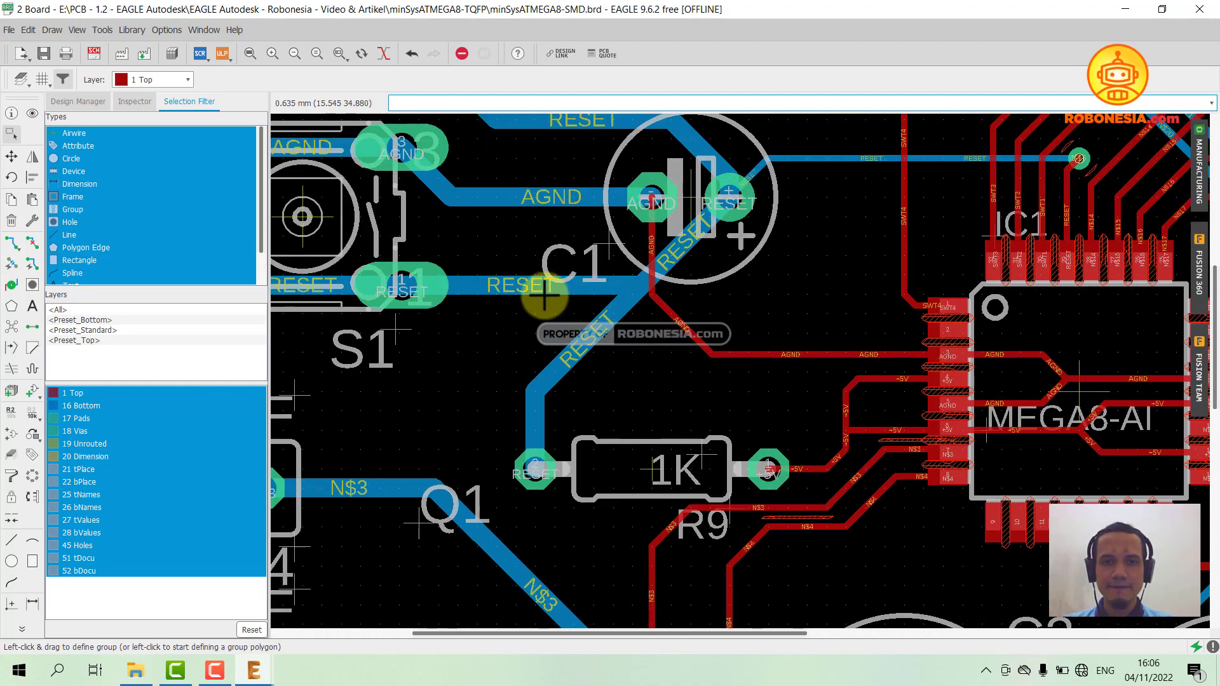
pyautogui.scroll(-3, 546, 304)
pyautogui.scroll(1, 545, 297)
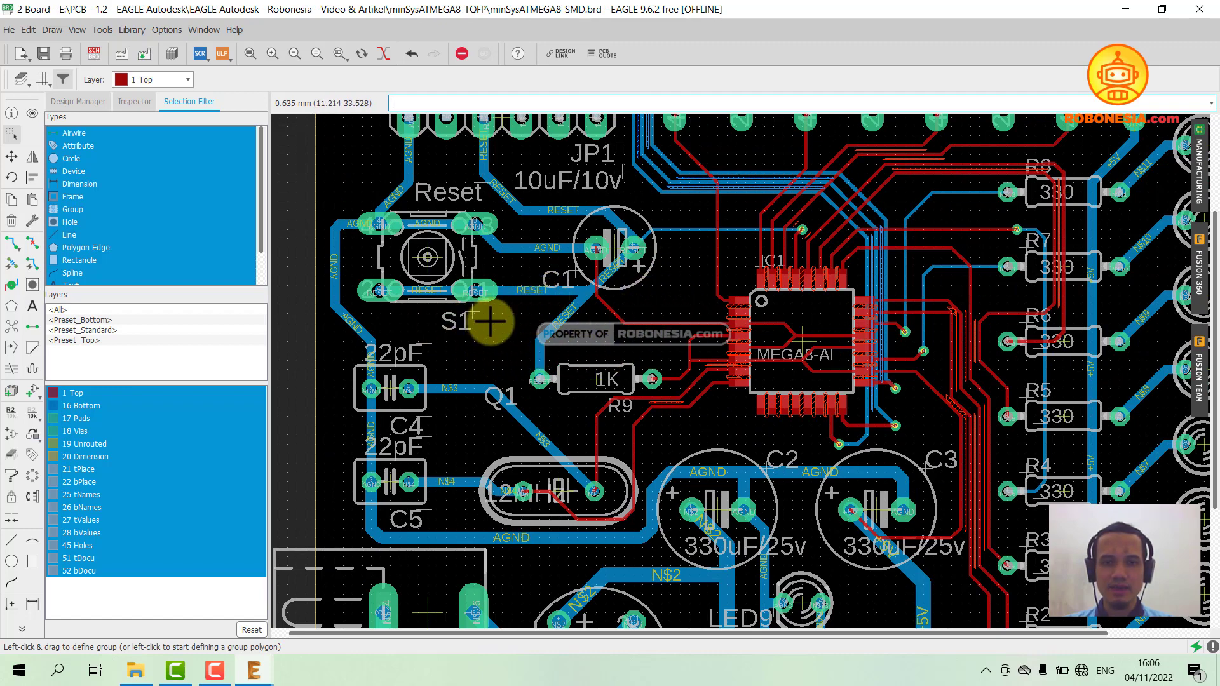
pyautogui.scroll(-2, 473, 382)
pyautogui.scroll(3, 474, 368)
pyautogui.scroll(-3, 483, 362)
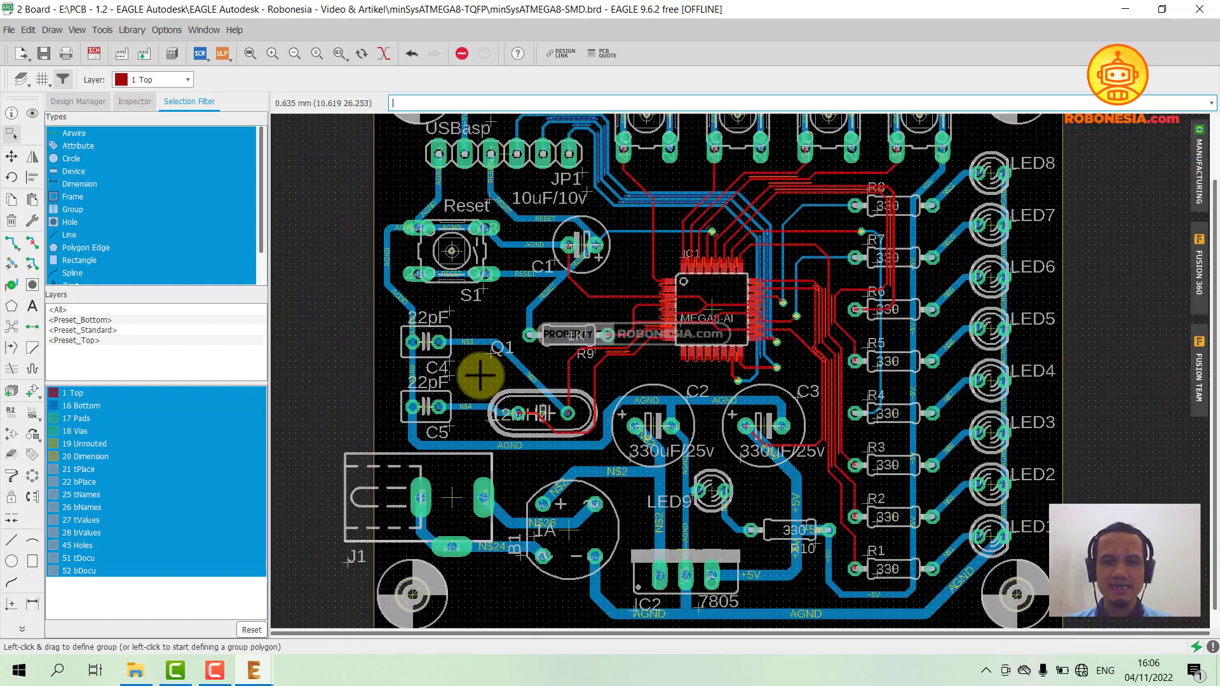
pyautogui.scroll(-3, 492, 394)
pyautogui.scroll(1, 502, 512)
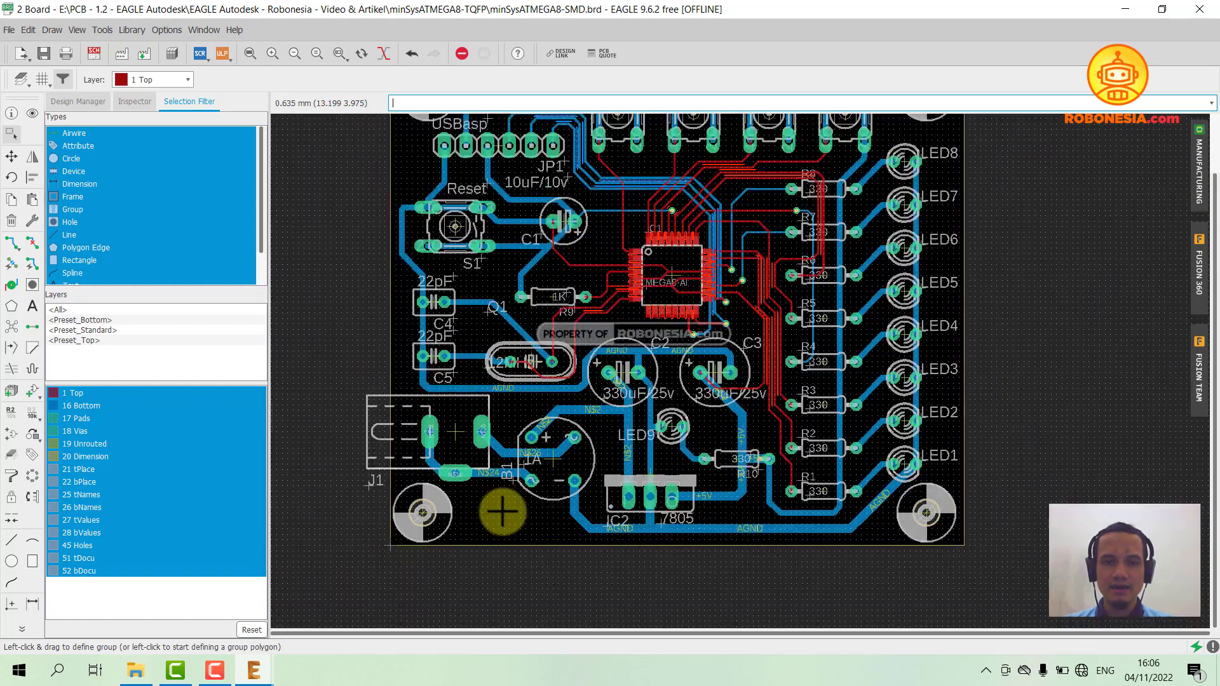
pyautogui.scroll(1, 502, 511)
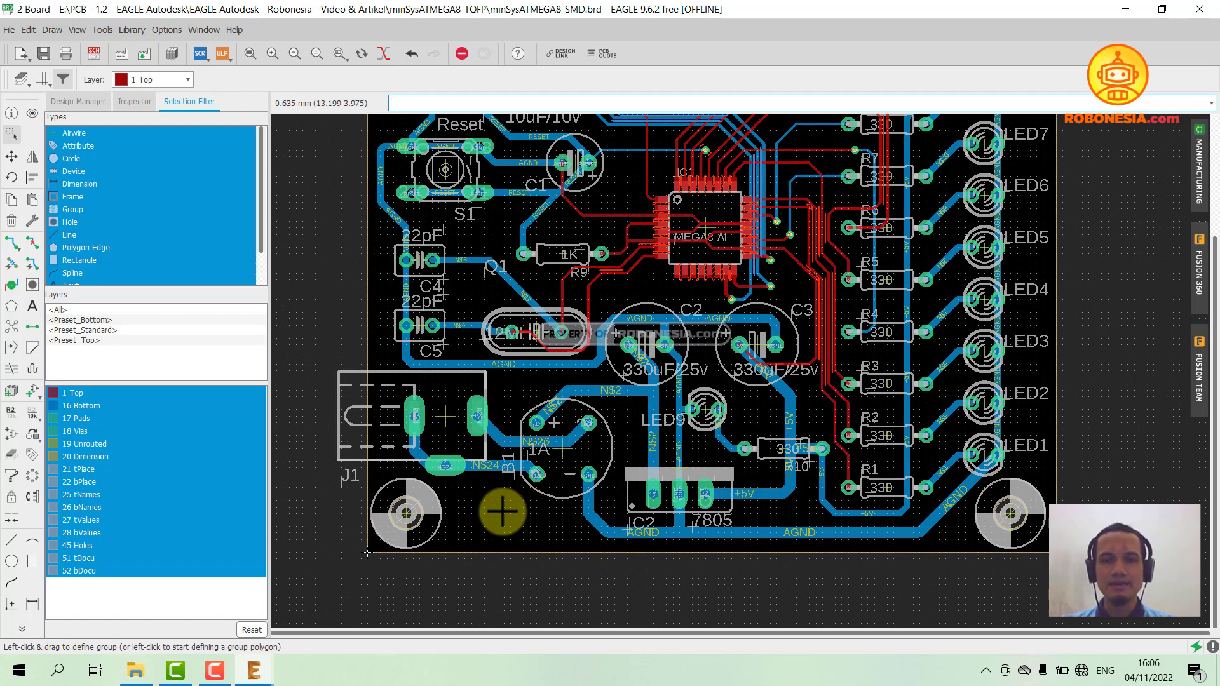
pyautogui.scroll(-3, 502, 512)
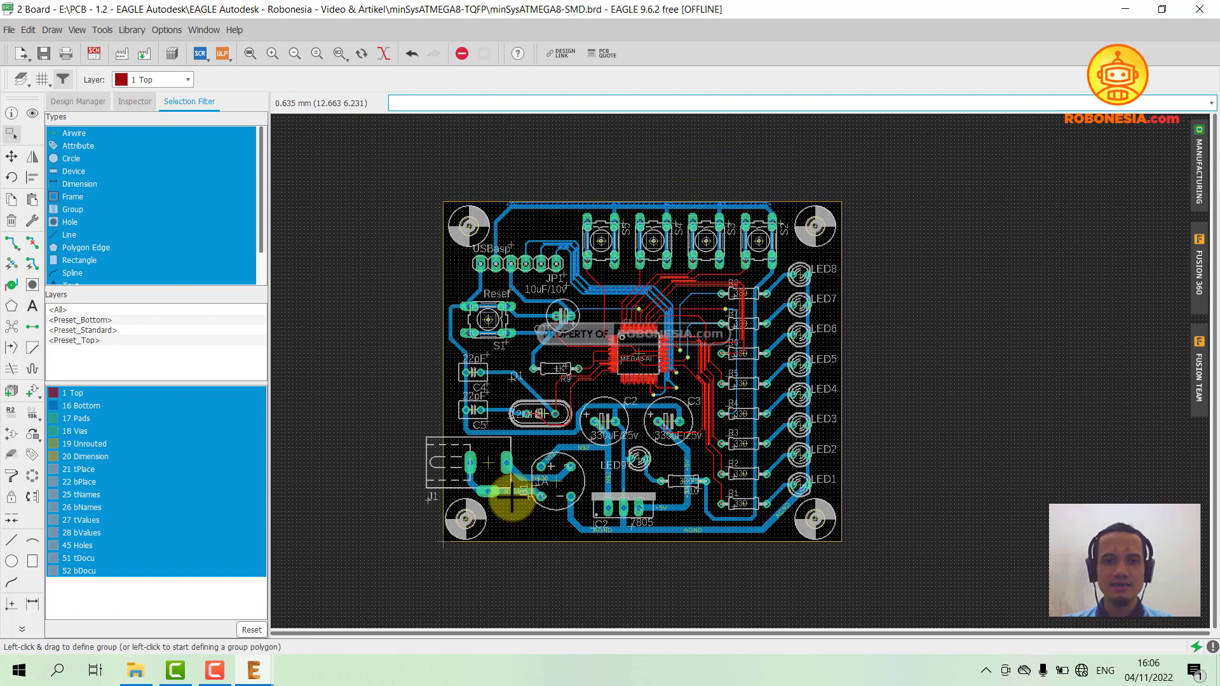
pyautogui.scroll(1, 506, 493)
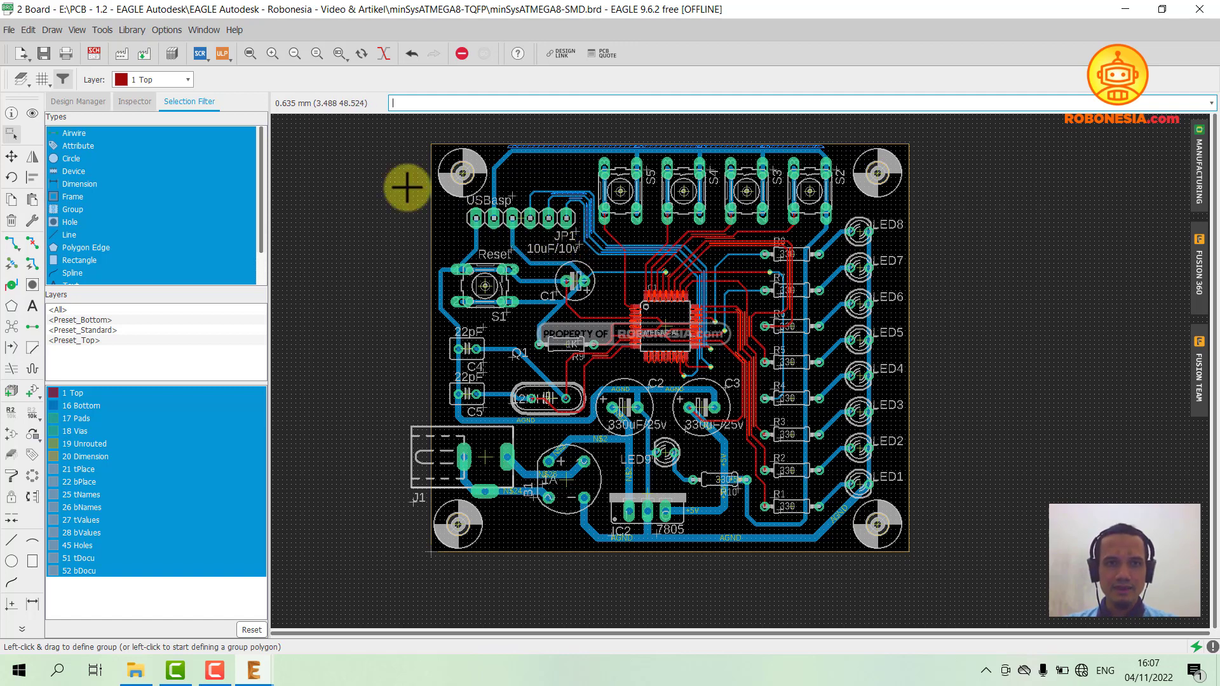
# Compare the schematic with the board layout and examine the traces between crystal Q1, capacitors C4 and C5, and the MEGA8-AI.
pyautogui.click(93, 54)
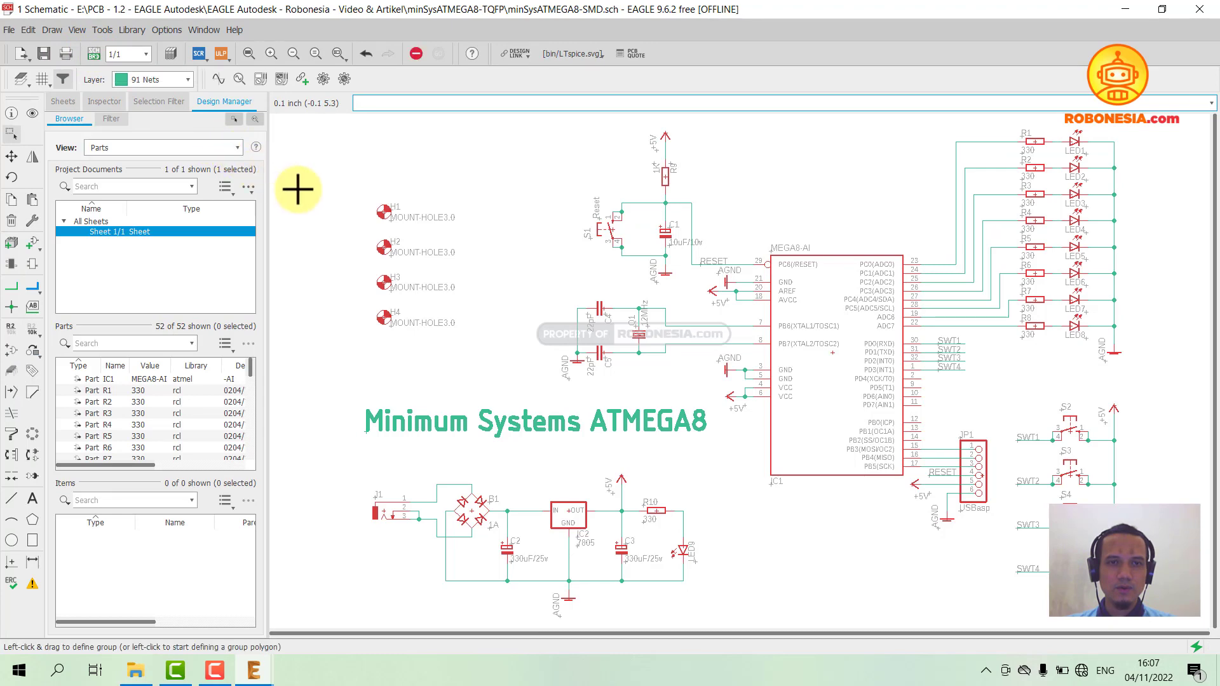
pyautogui.click(93, 54)
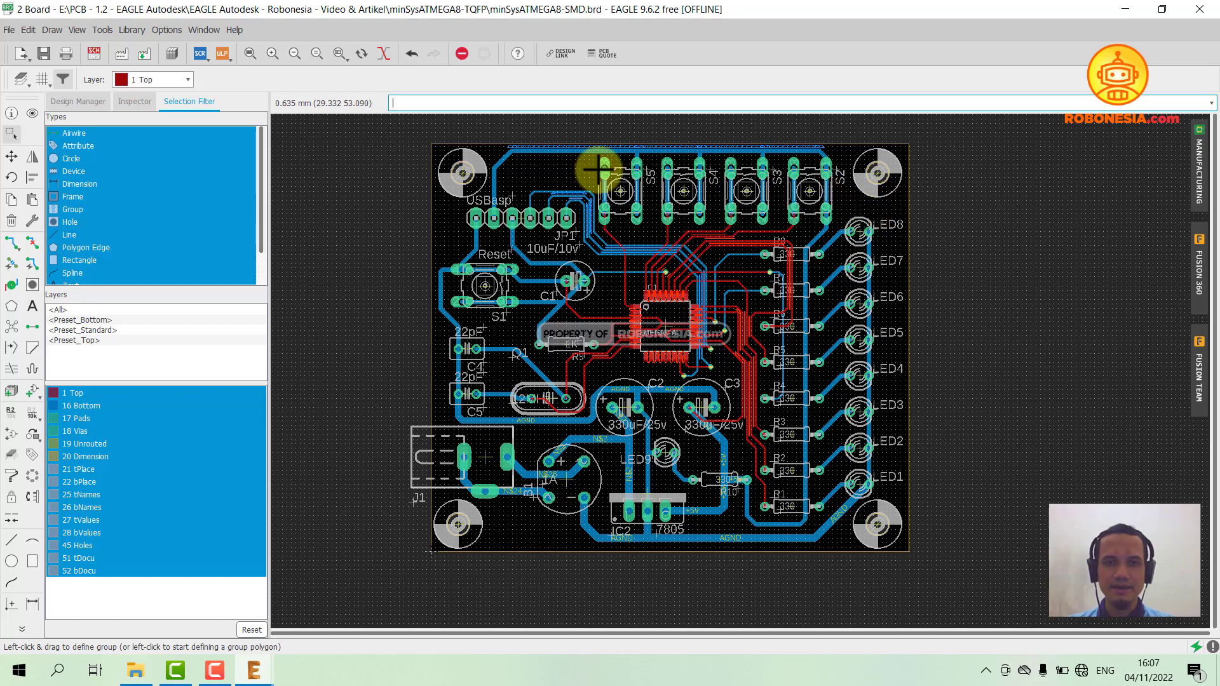
pyautogui.scroll(5, 540, 410)
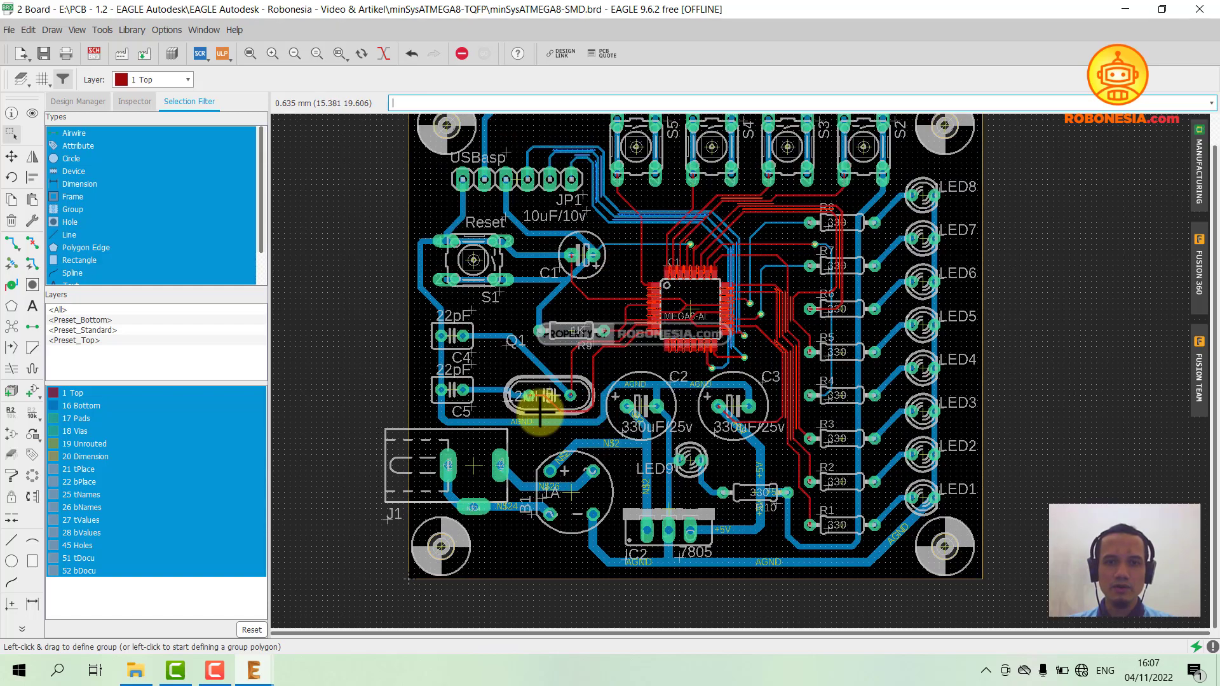
pyautogui.scroll(-3, 573, 324)
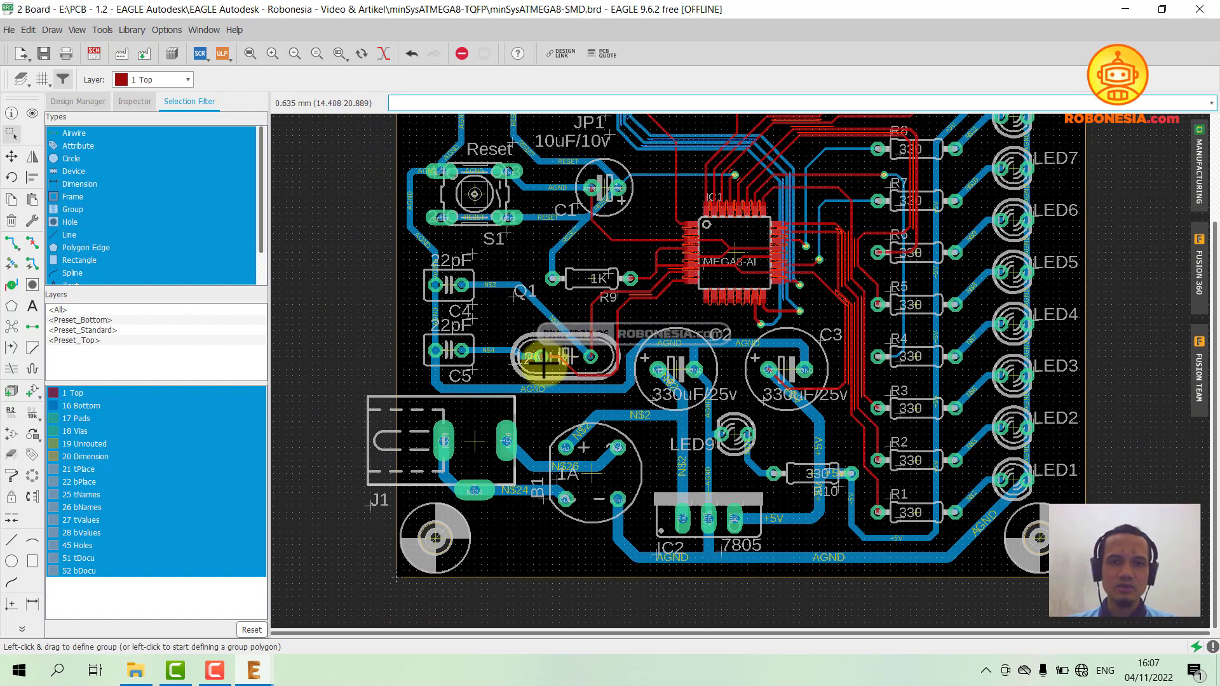
pyautogui.scroll(4, 540, 361)
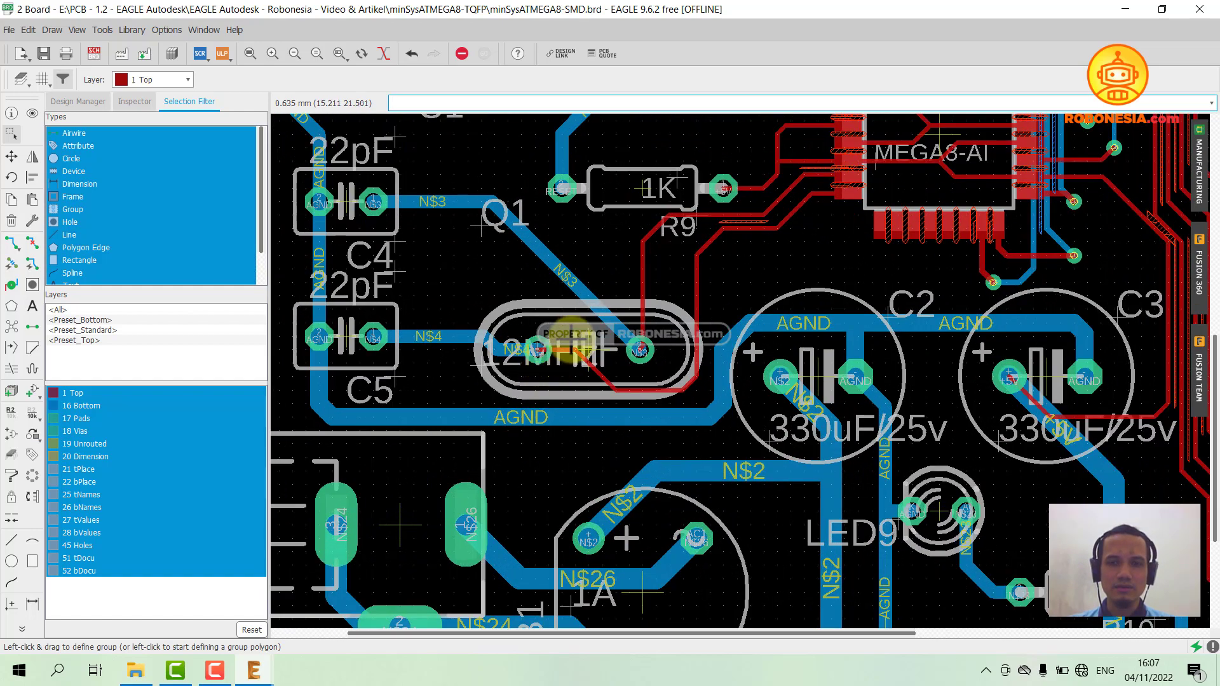
pyautogui.scroll(-2, 568, 334)
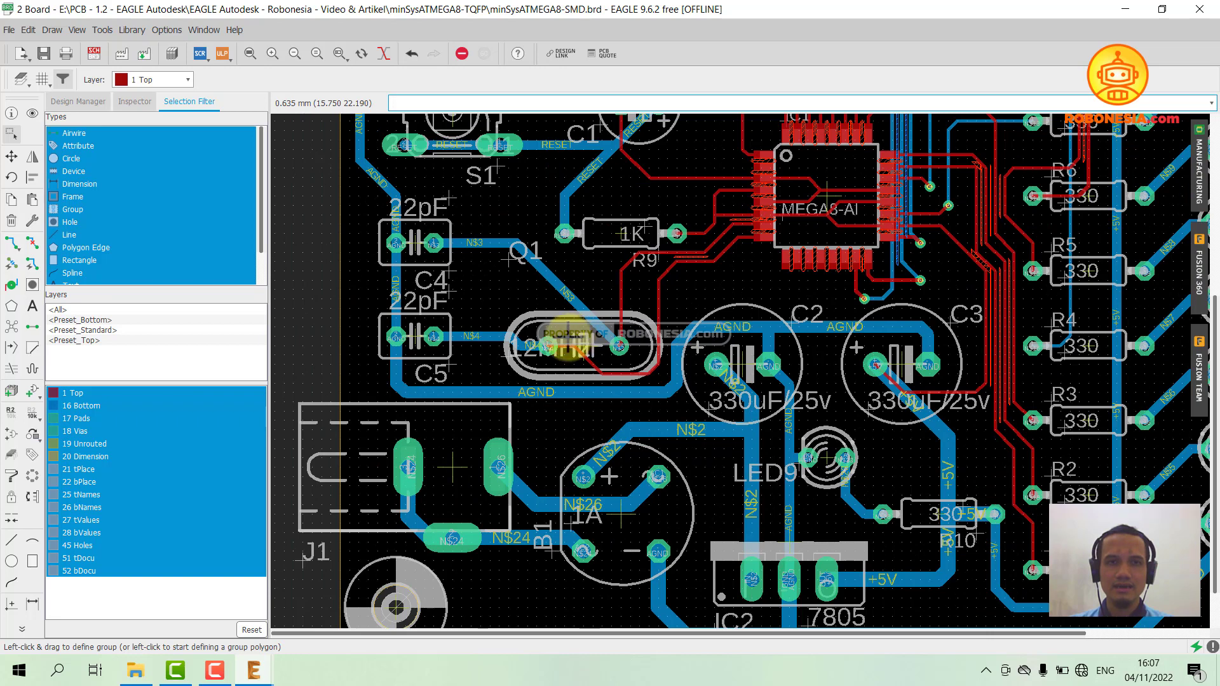
# Examine the reset and crystal circuits and their AGND connections to the MEGA8-AI in the schematic.
pyautogui.click(95, 53)
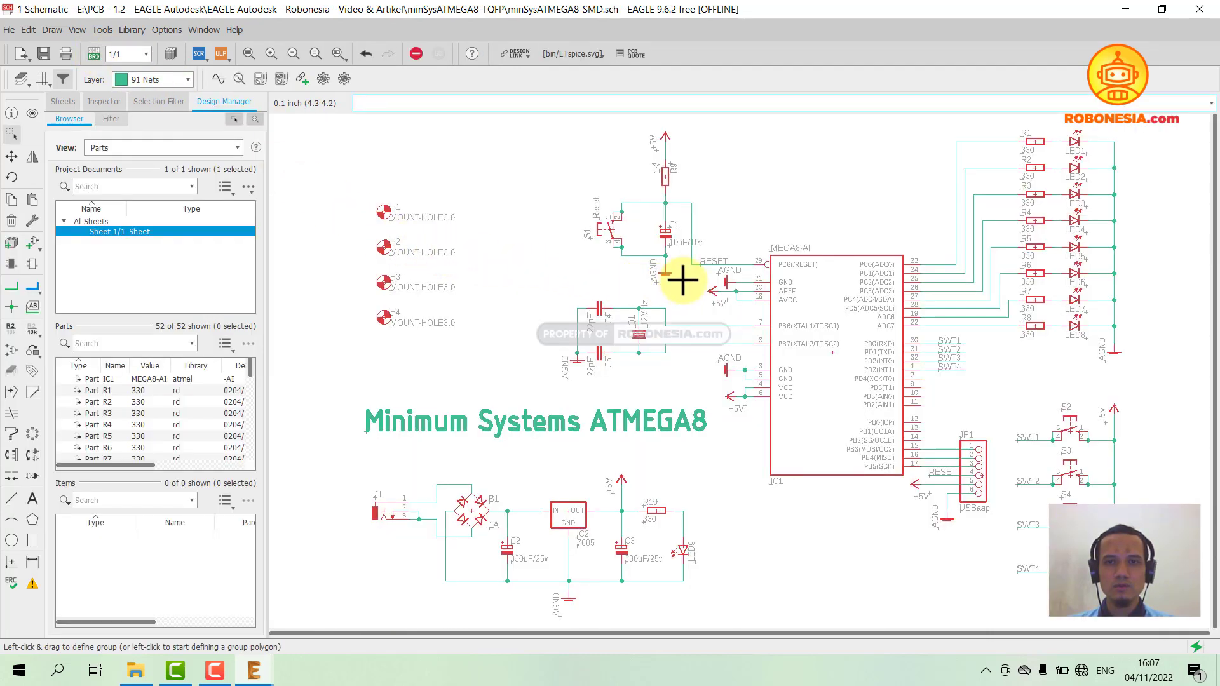
pyautogui.scroll(3, 706, 277)
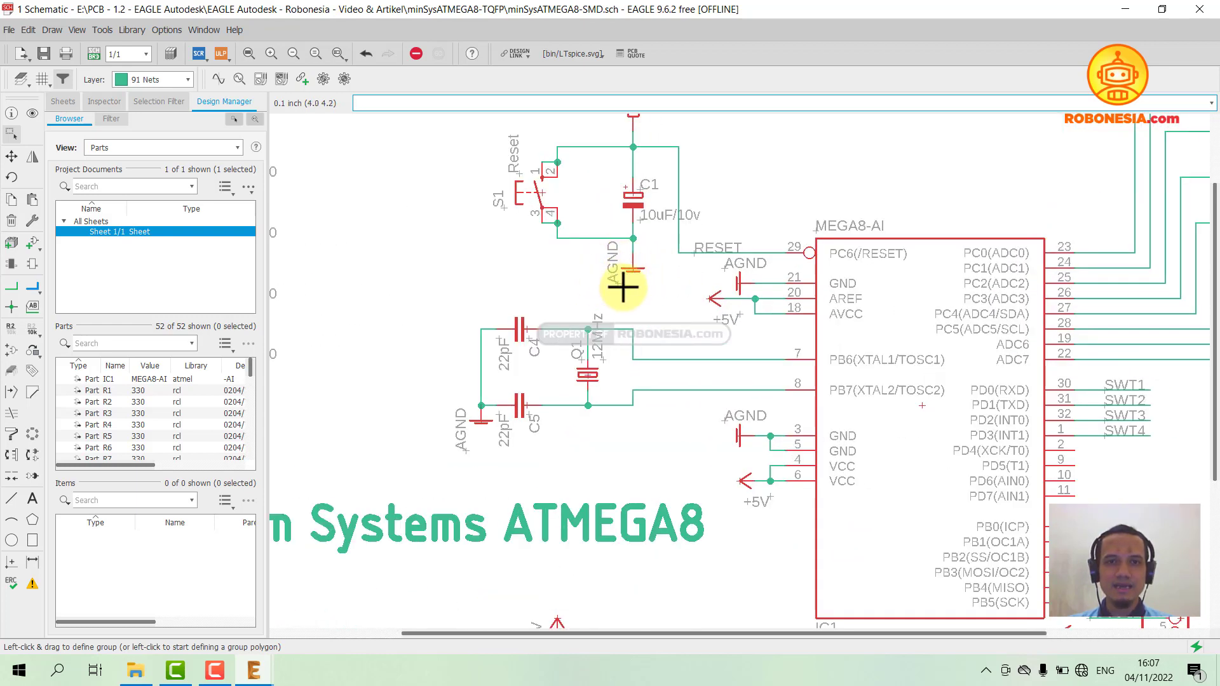
pyautogui.scroll(5, 622, 280)
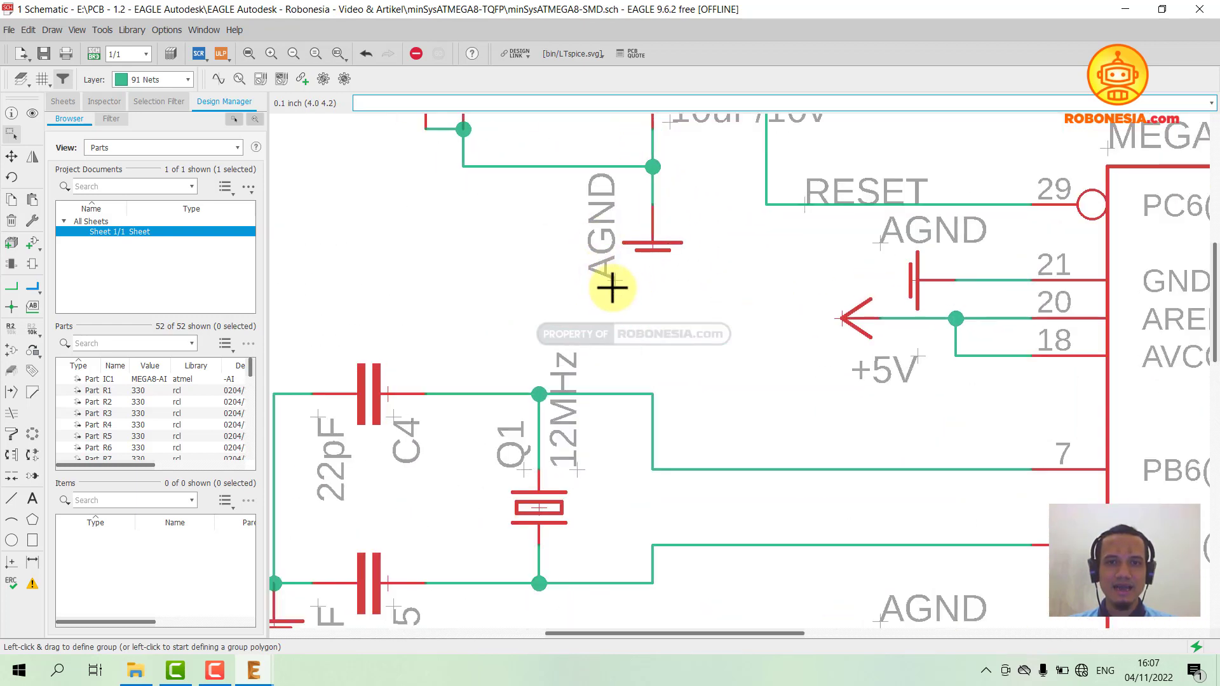
pyautogui.scroll(-3, 612, 287)
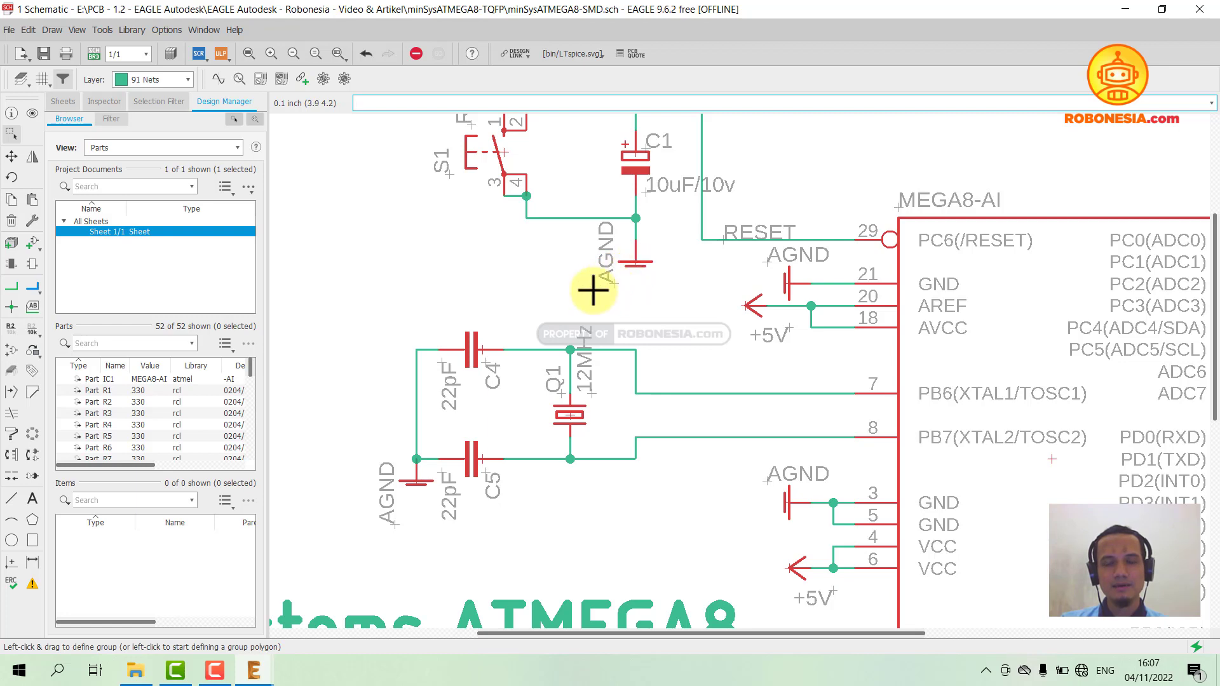
pyautogui.scroll(-5, 592, 291)
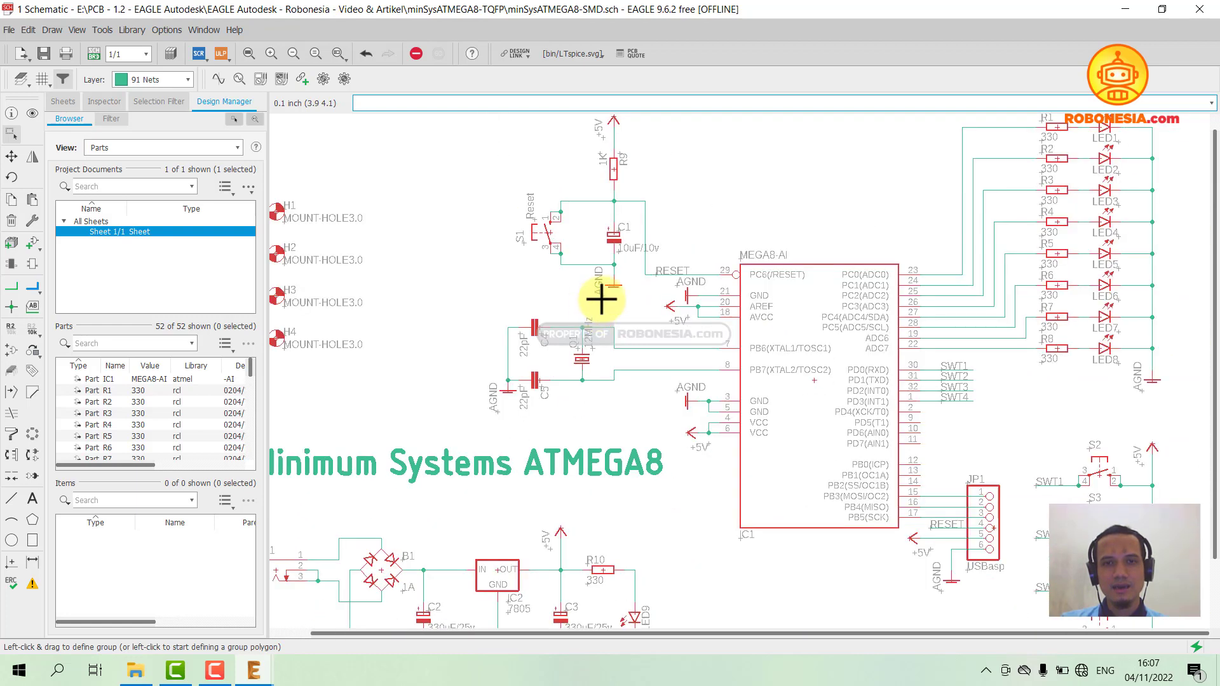
pyautogui.scroll(5, 661, 247)
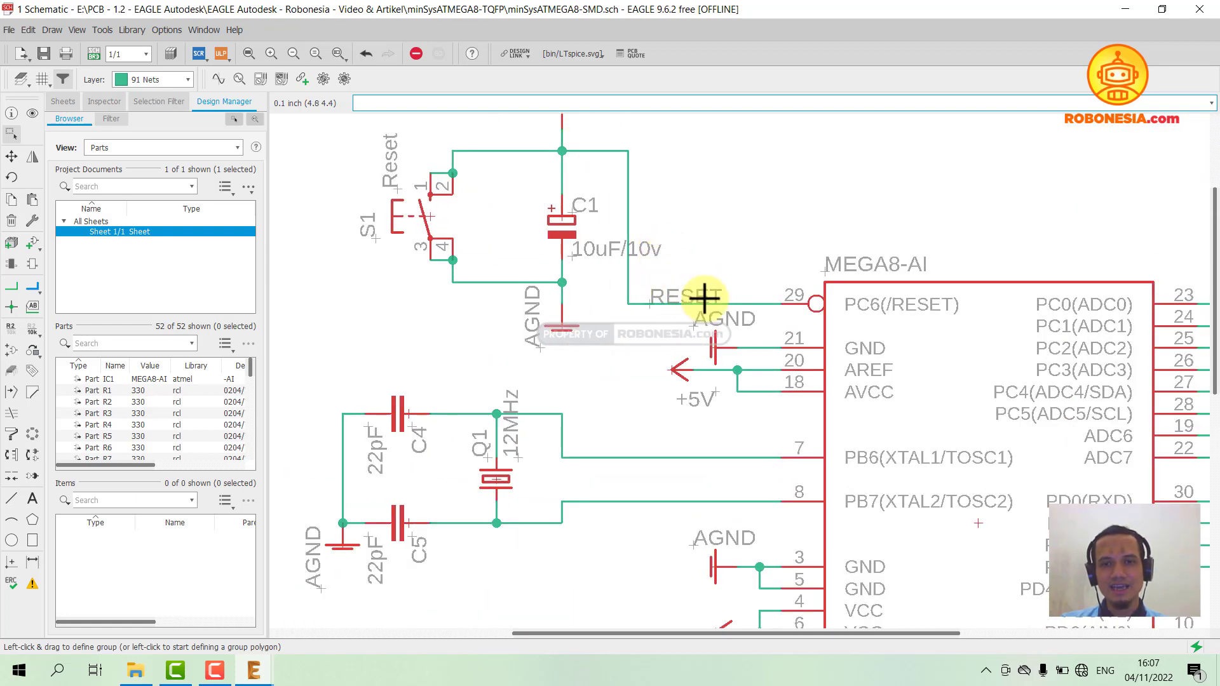
pyautogui.scroll(-1, 632, 279)
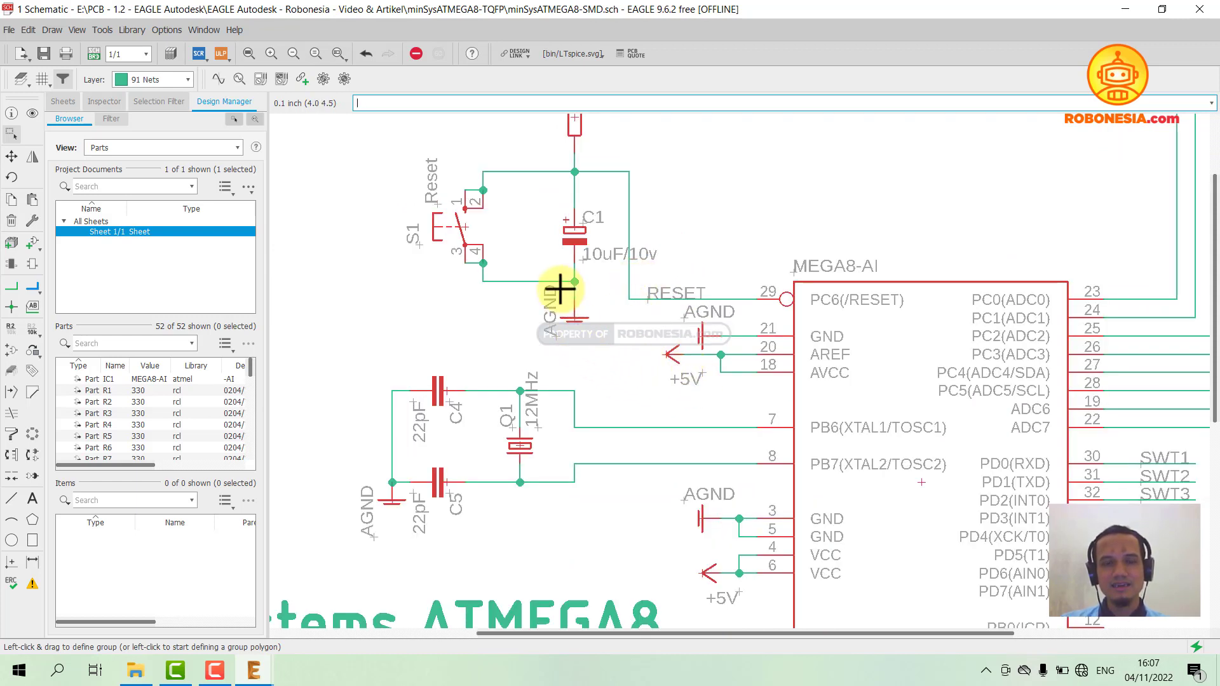
# Return to the board layout and examine the AGND traces and the overall component placement.
pyautogui.click(94, 54)
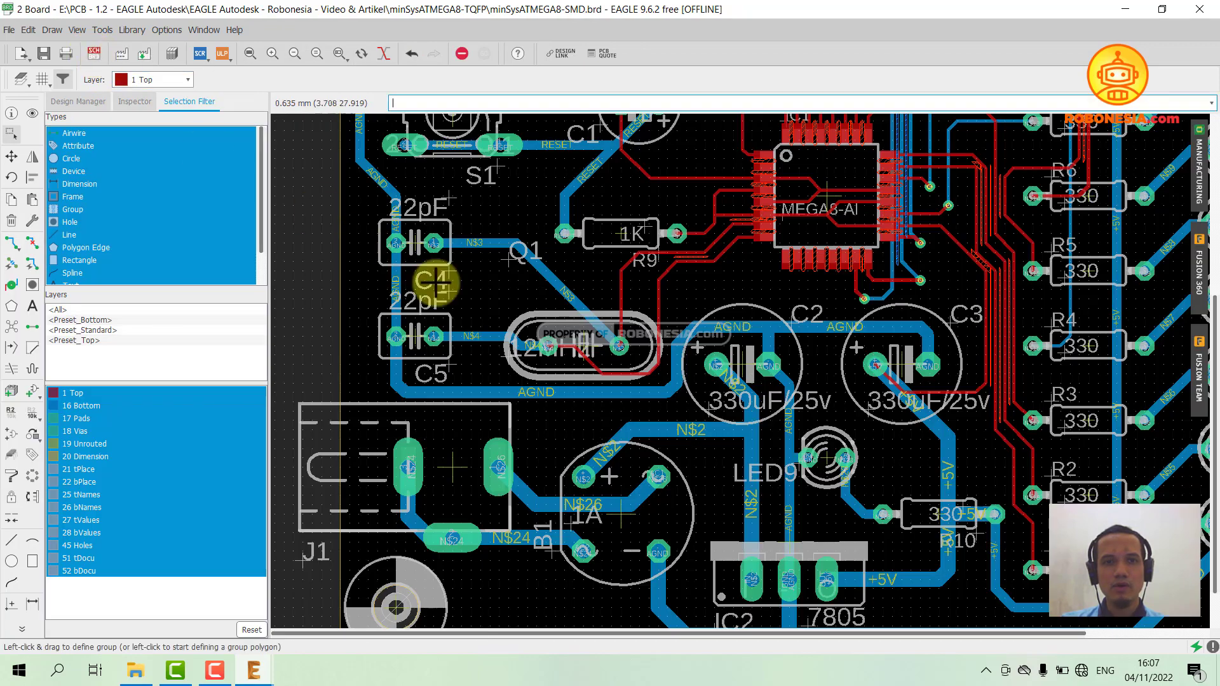
pyautogui.scroll(-3, 550, 395)
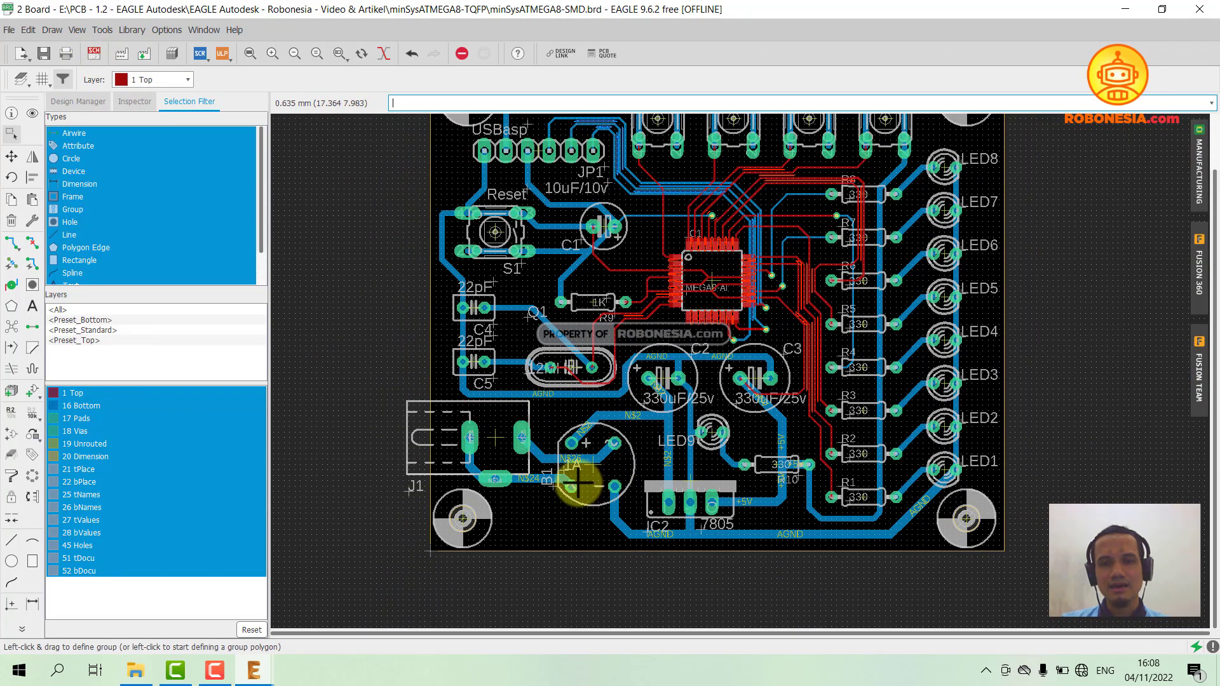
pyautogui.scroll(-2, 522, 510)
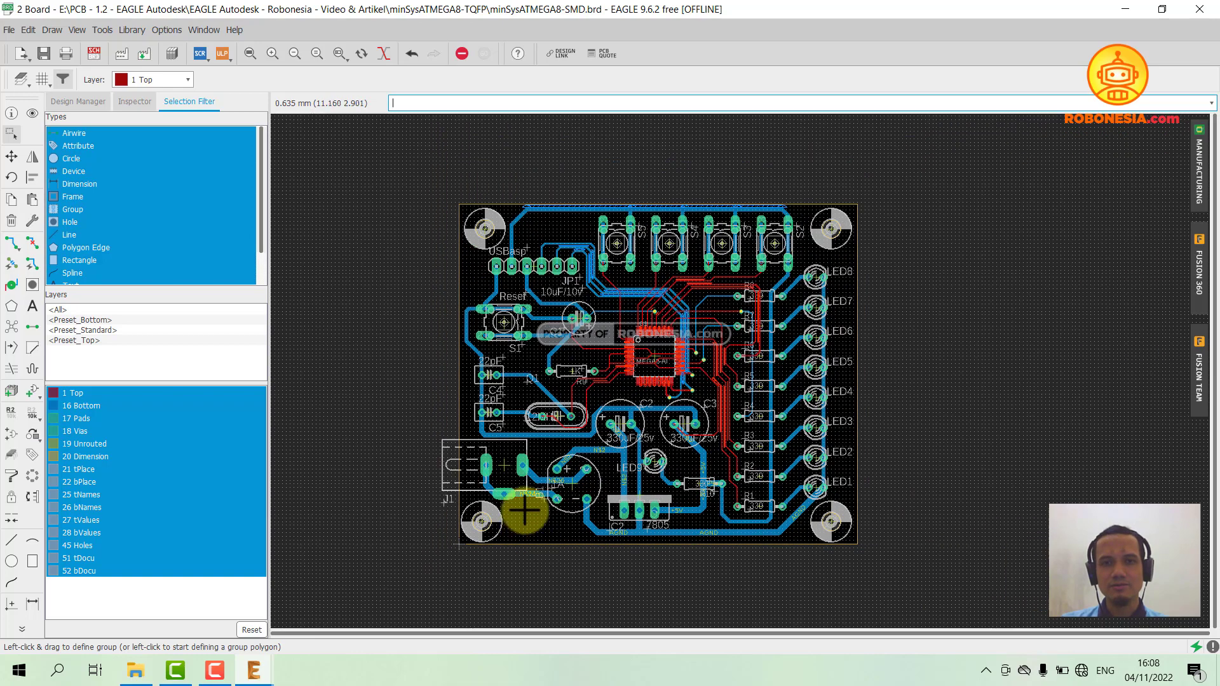
pyautogui.scroll(2, 493, 242)
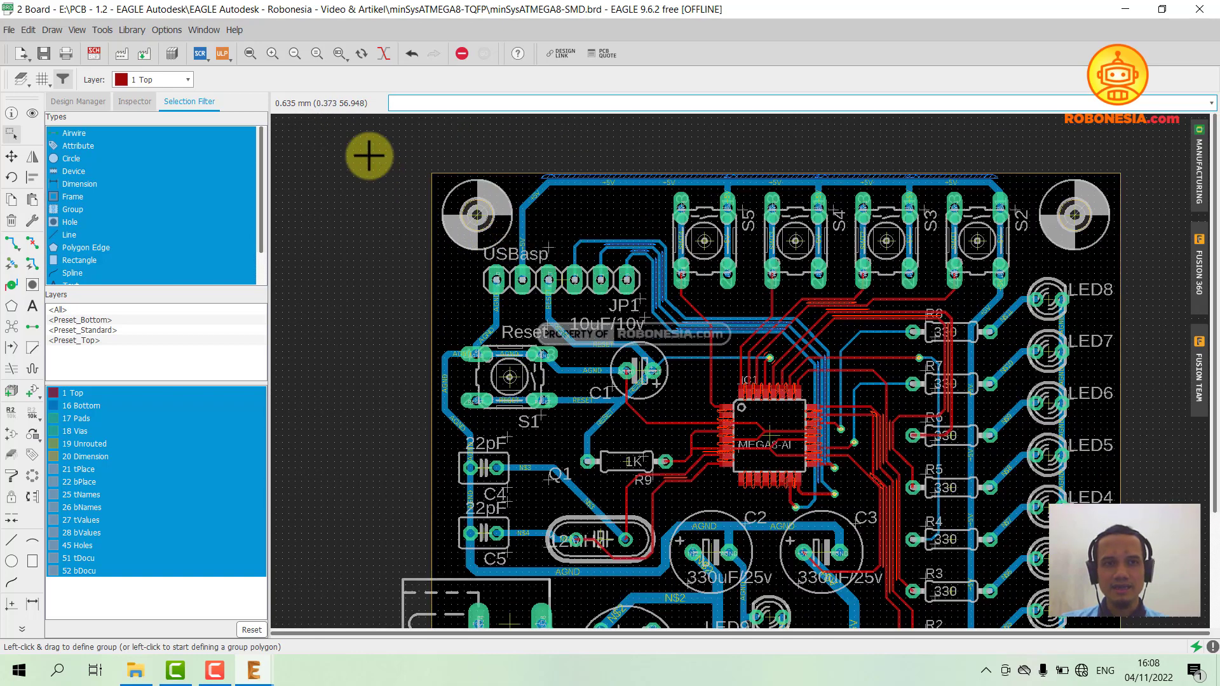
# Set up a polygon on layer 1 Top with a right-angle bend style and a line width of 0.2 mm.
pyautogui.click(248, 52)
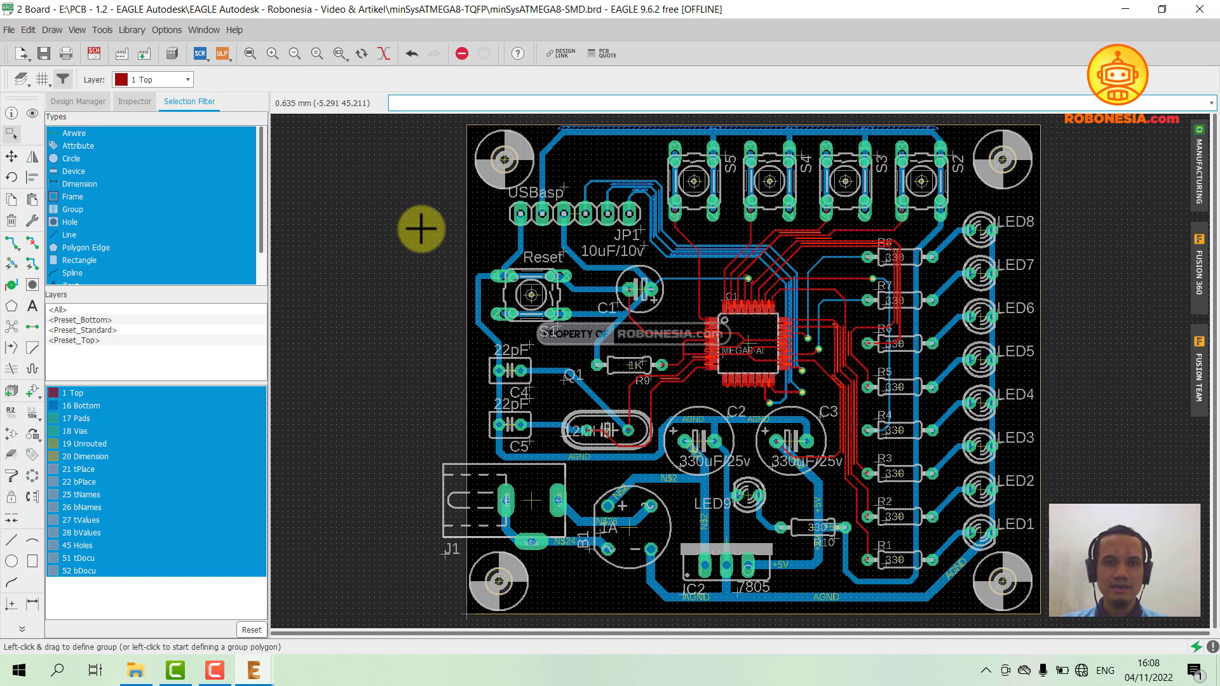
pyautogui.click(14, 310)
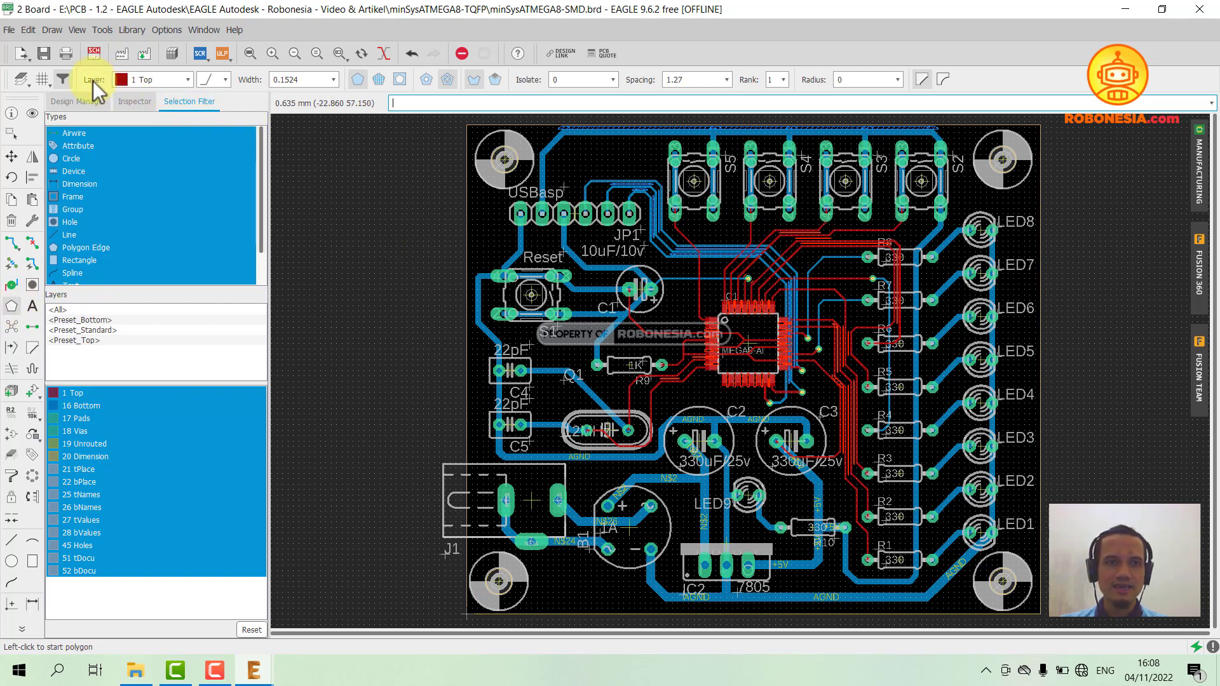
pyautogui.click(188, 79)
pyautogui.click(190, 89)
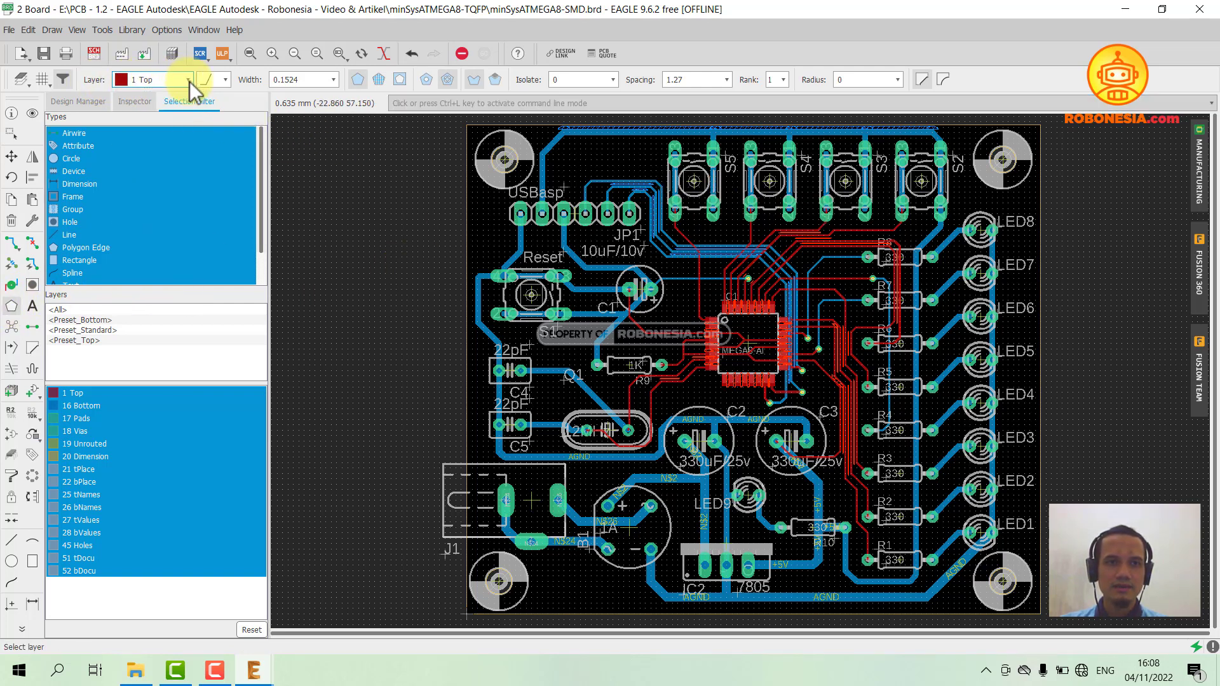
pyautogui.click(224, 80)
pyautogui.click(320, 161)
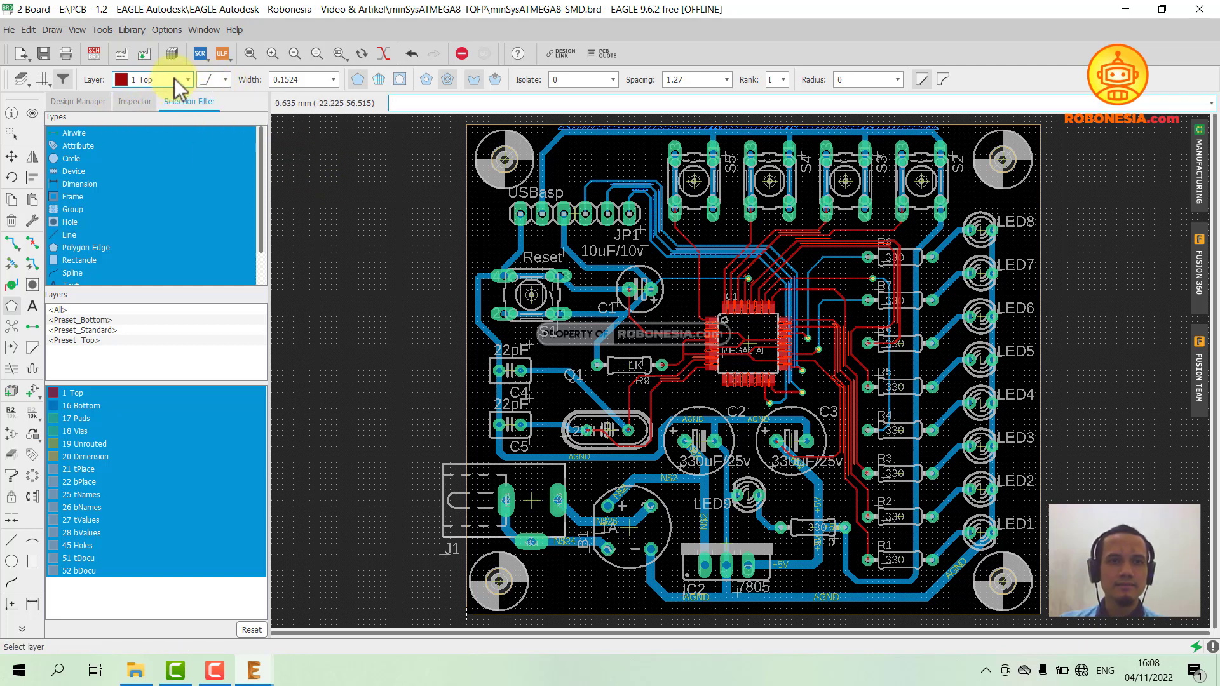
pyautogui.click(225, 79)
pyautogui.click(216, 95)
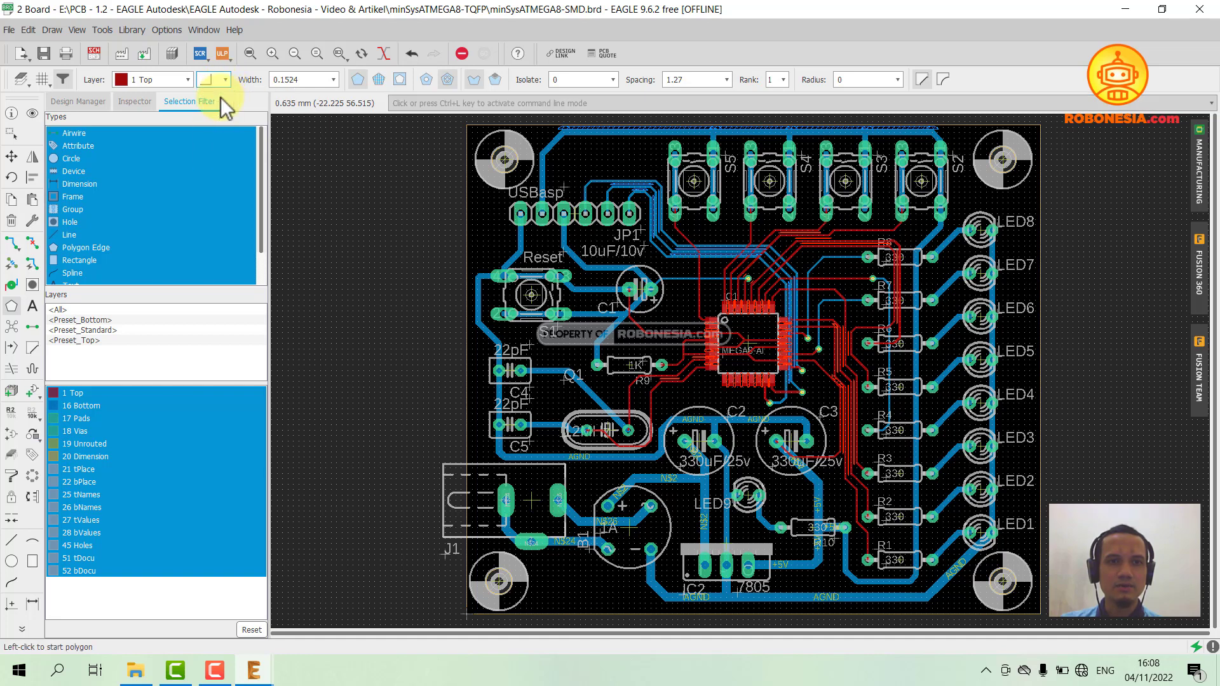
pyautogui.click(332, 81)
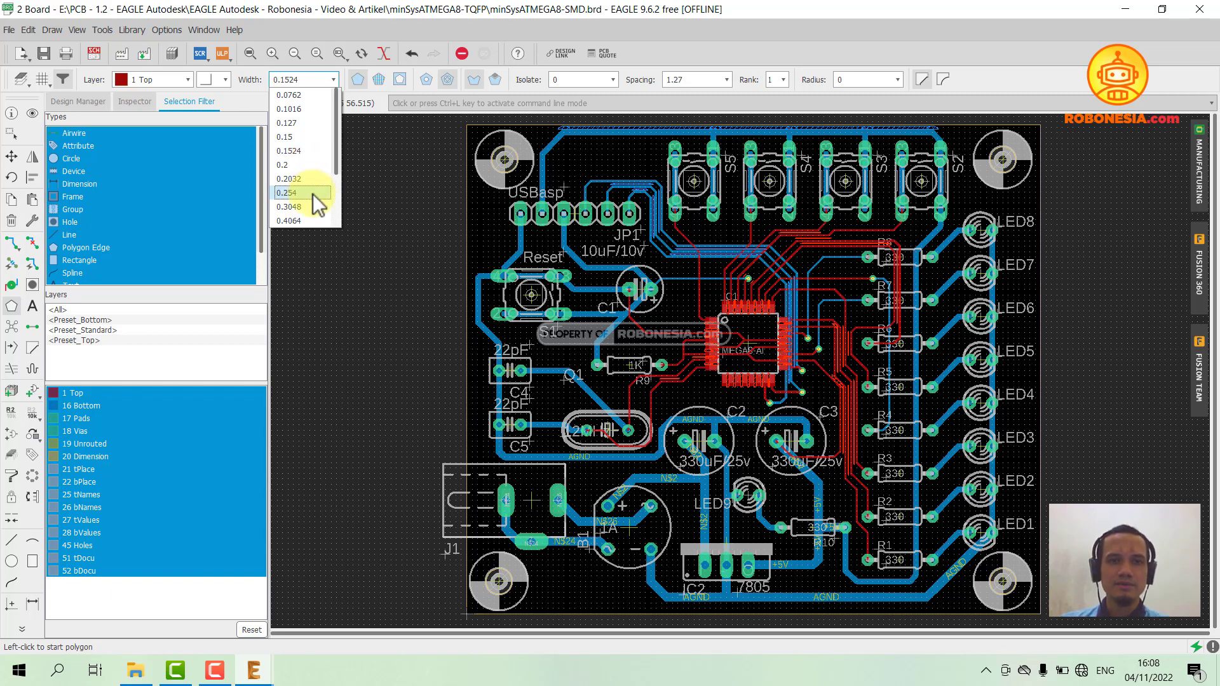
pyautogui.click(304, 162)
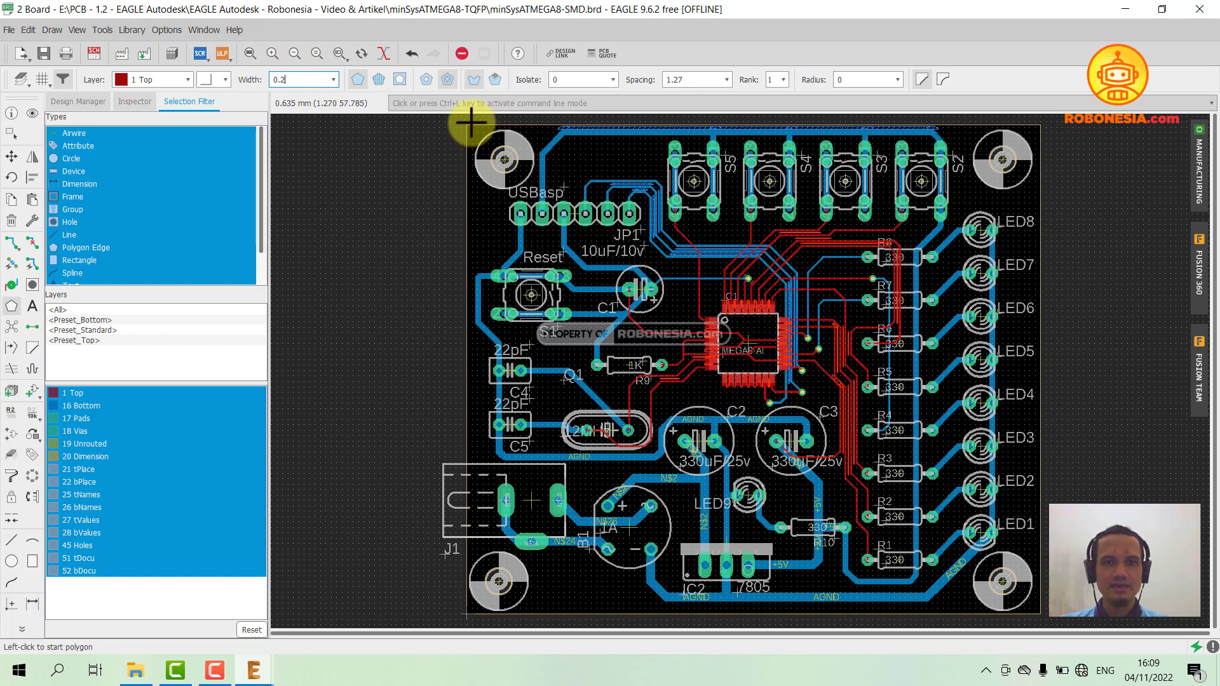
# Start the polygon at the board outline's upper-left corner and trace it along the top and right edges to the lower-right corner.
pyautogui.scroll(-1, 467, 216)
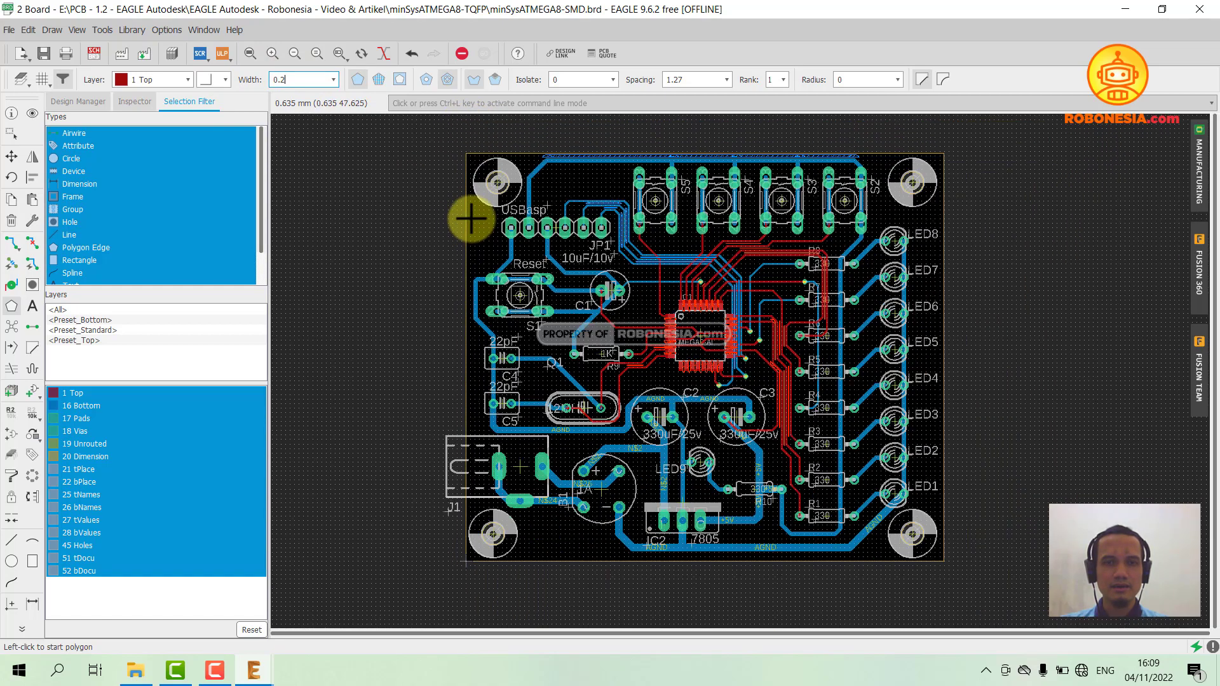
pyautogui.scroll(4, 471, 152)
pyautogui.scroll(2, 473, 146)
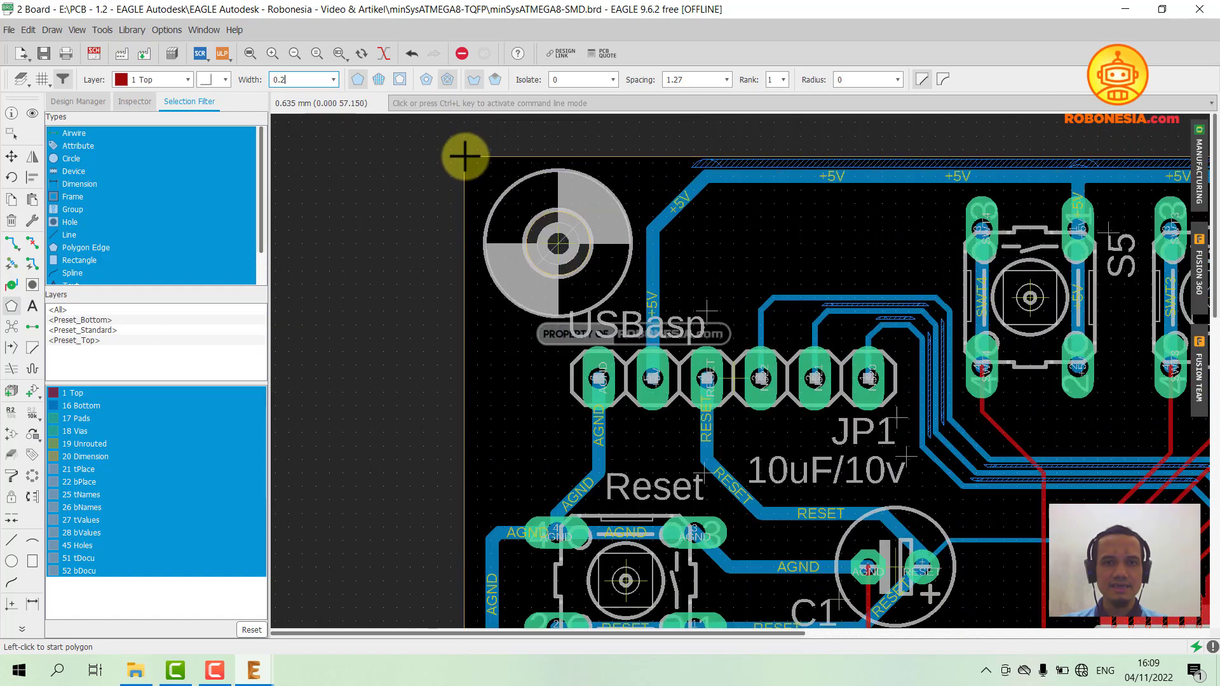
pyautogui.click(463, 151)
pyautogui.scroll(-5, 496, 154)
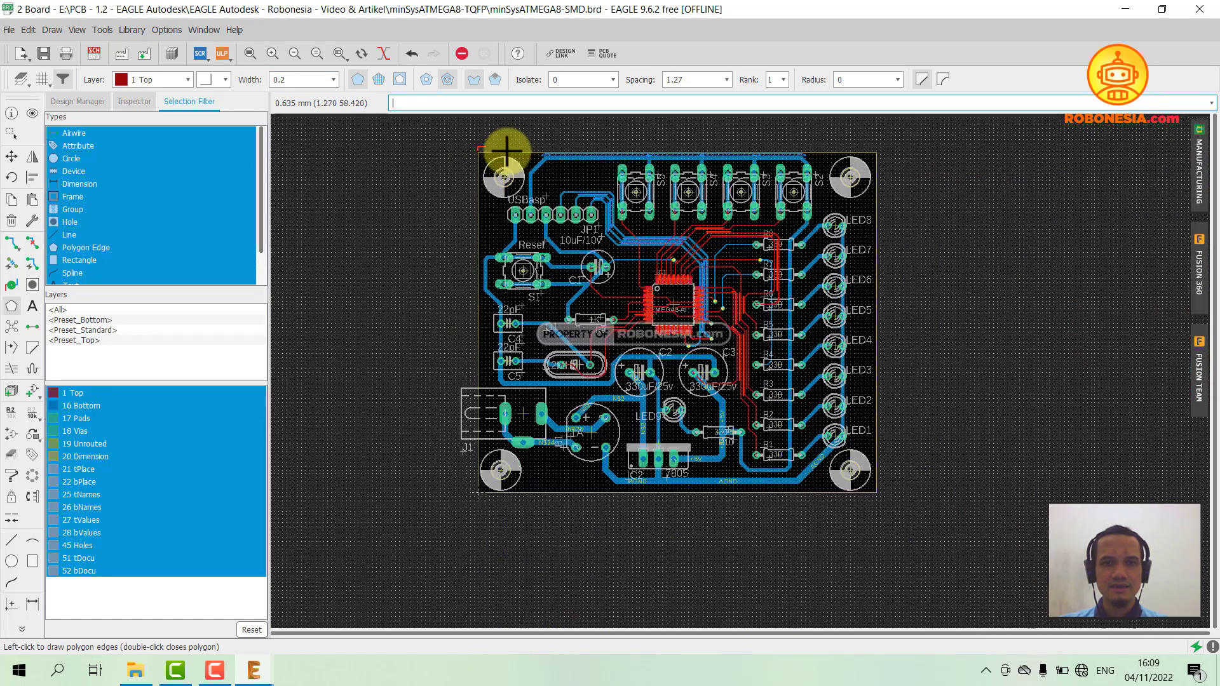
pyautogui.scroll(3, 761, 152)
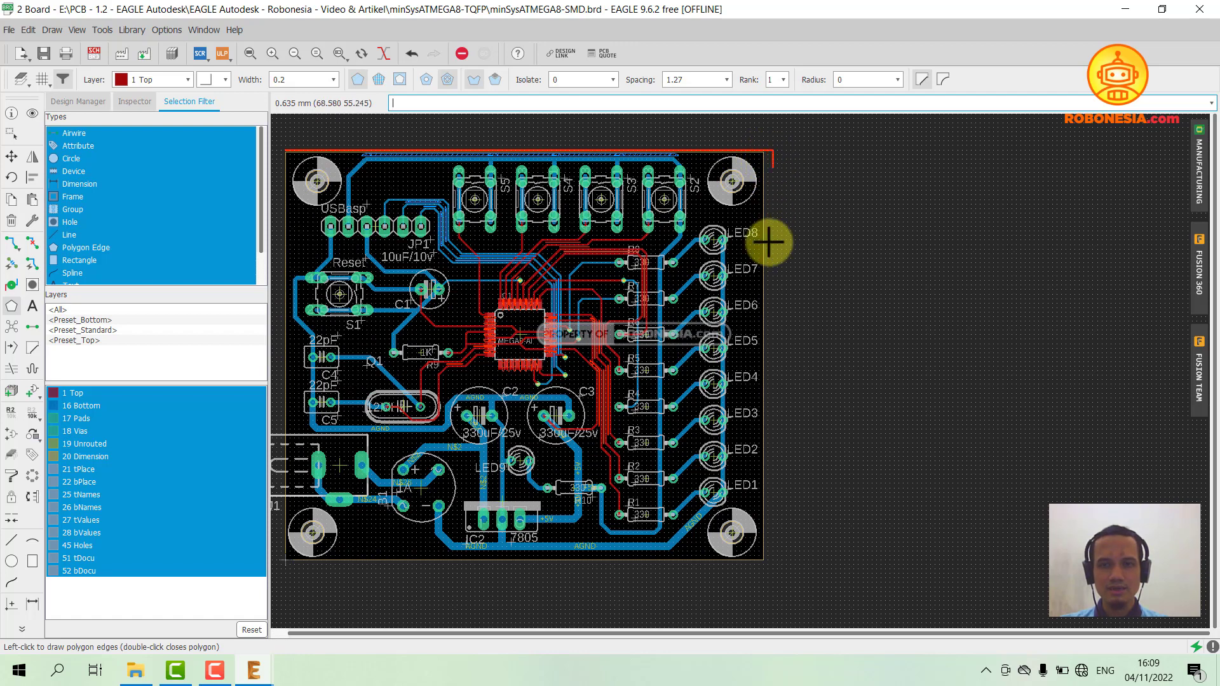
pyautogui.scroll(5, 769, 556)
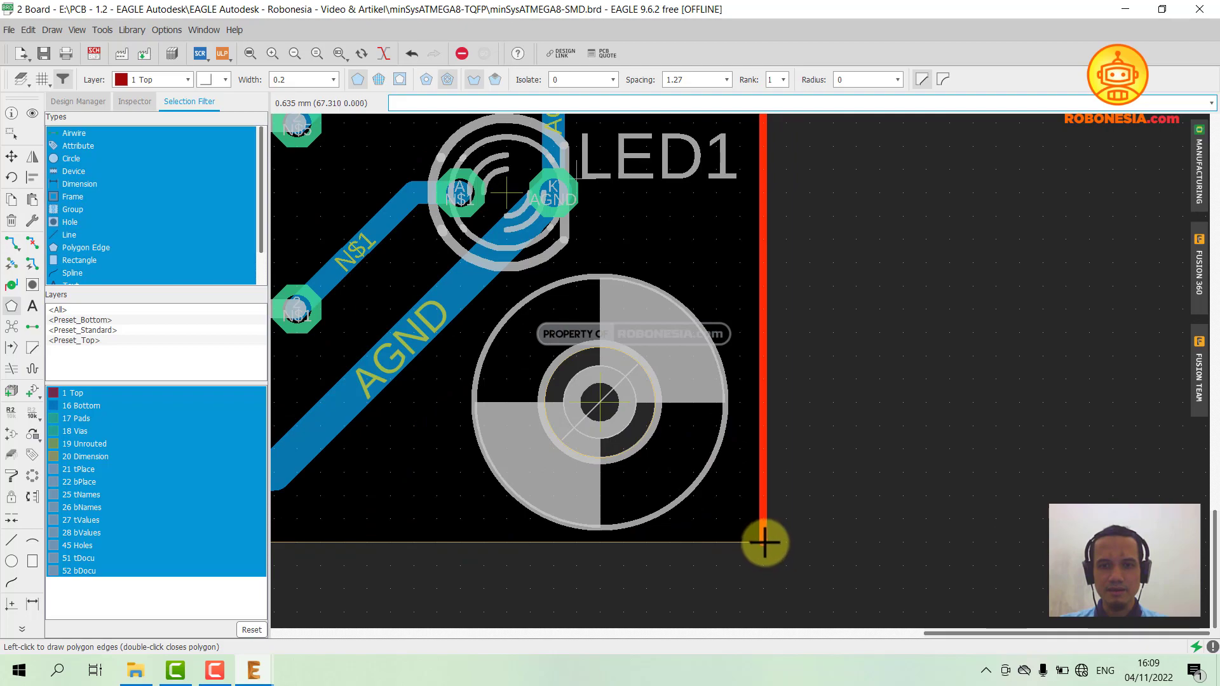
# Trace the polygon along the board's bottom and left edges, close it at the starting corner, and assign it the signal name AGND.
pyautogui.scroll(-3, 794, 540)
pyautogui.scroll(-4, 806, 534)
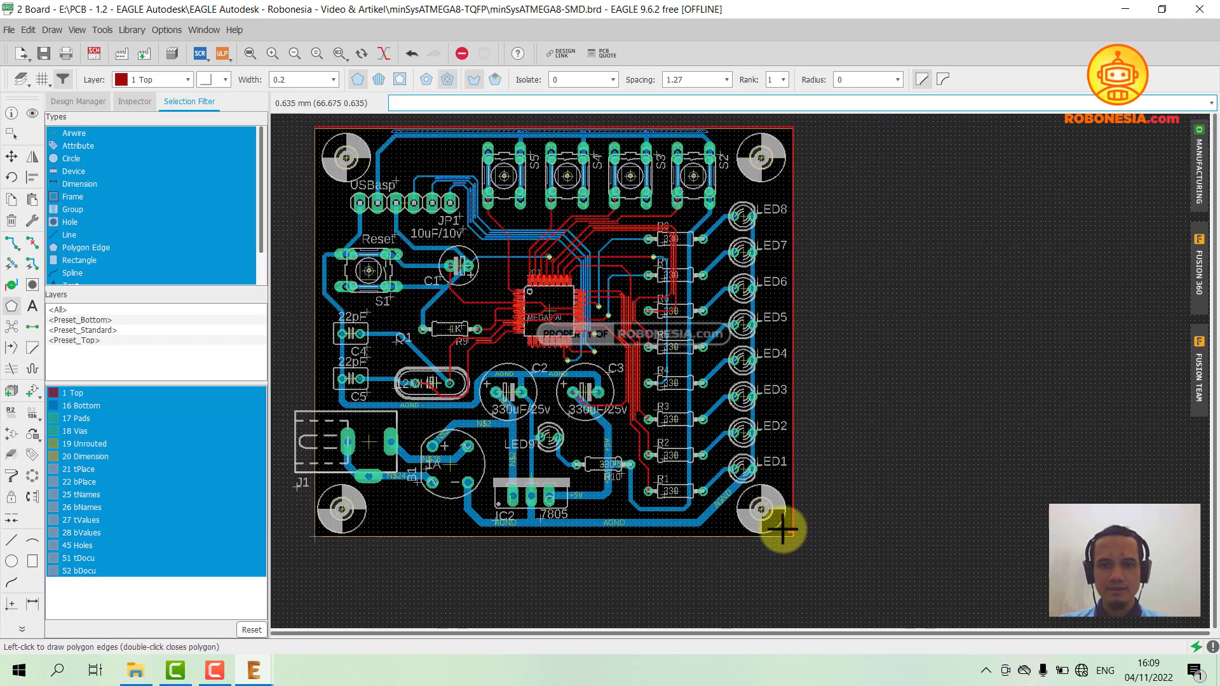
pyautogui.scroll(-2, 684, 526)
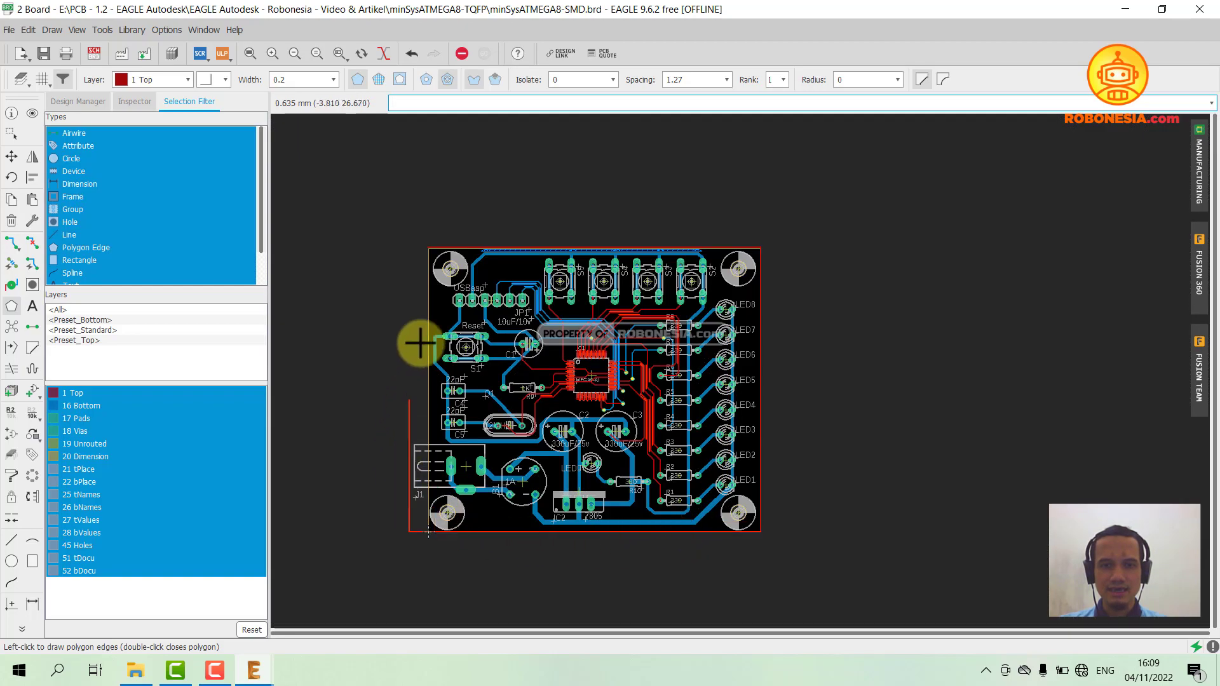
pyautogui.scroll(3, 430, 272)
pyautogui.scroll(2, 416, 229)
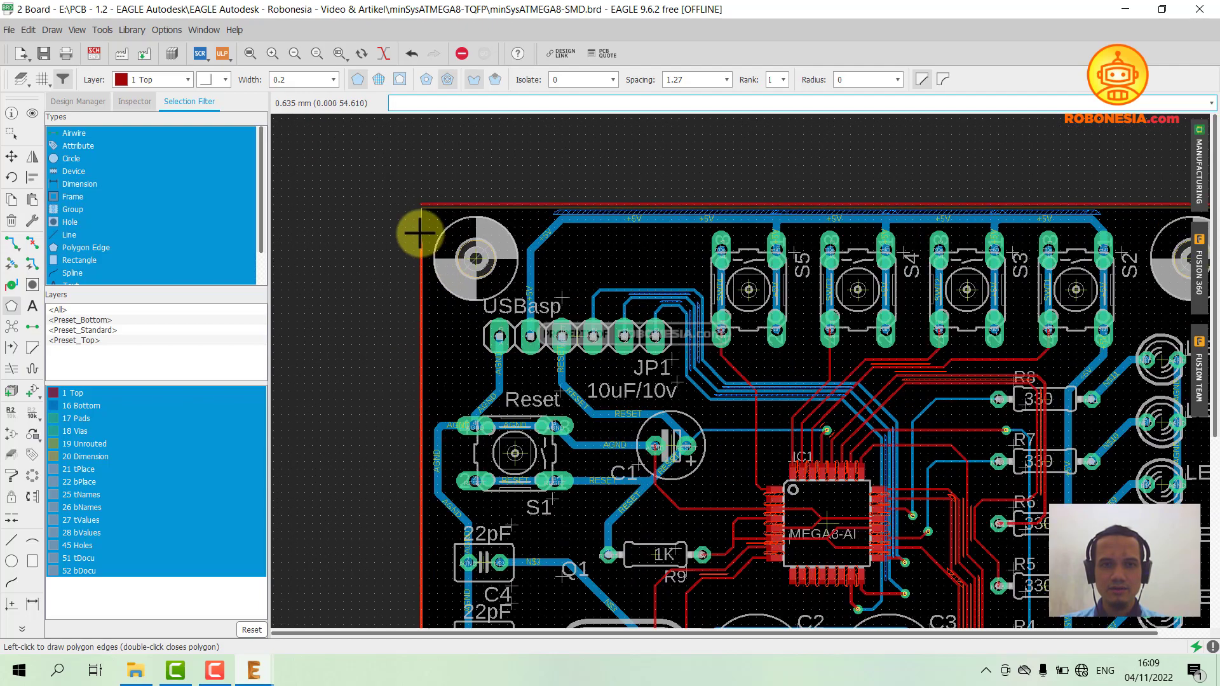
pyautogui.scroll(2, 417, 204)
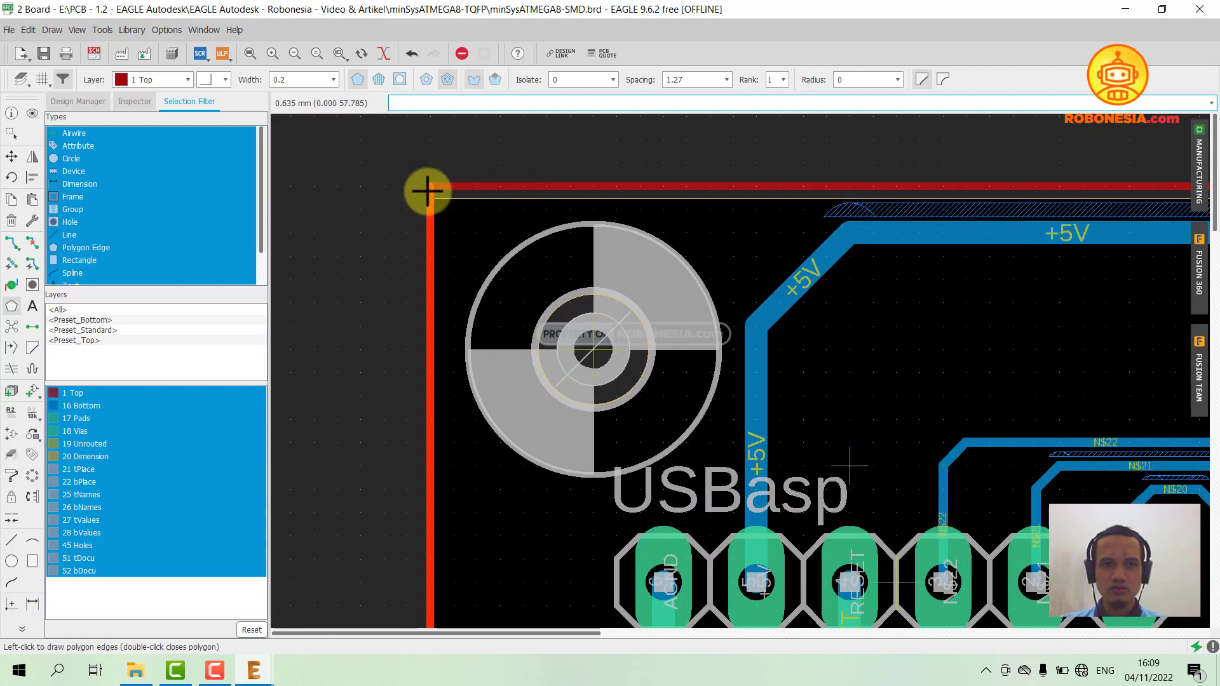
pyautogui.doubleClick(429, 186)
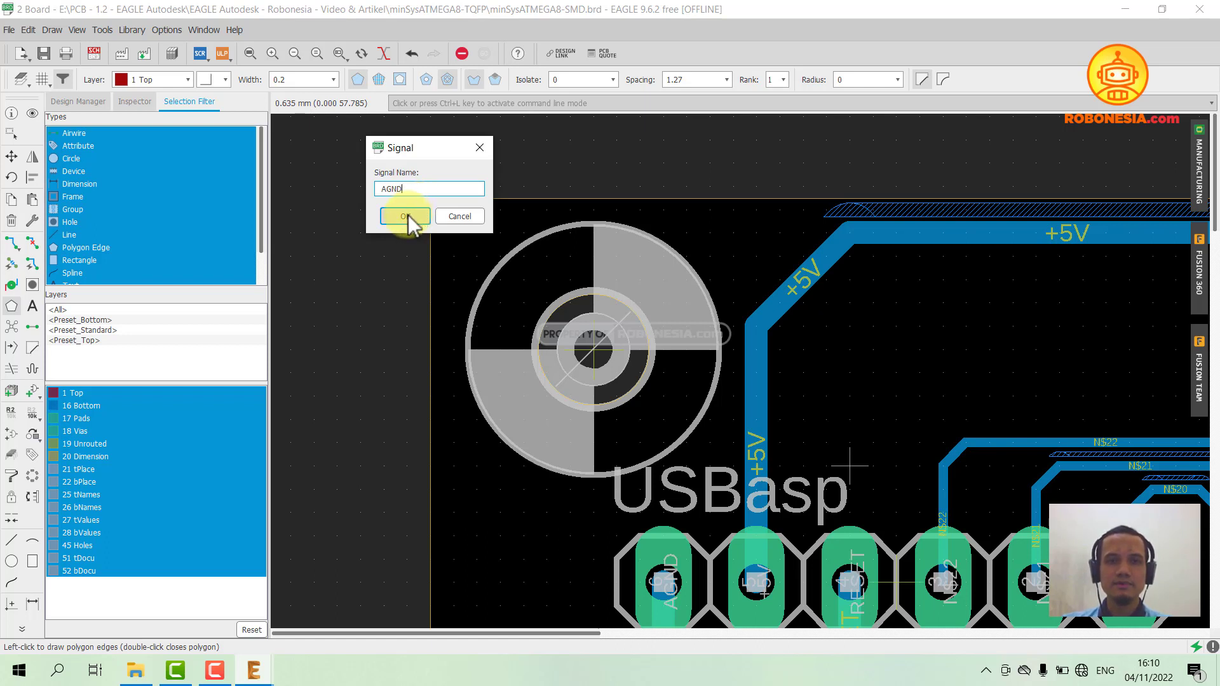
pyautogui.click(408, 215)
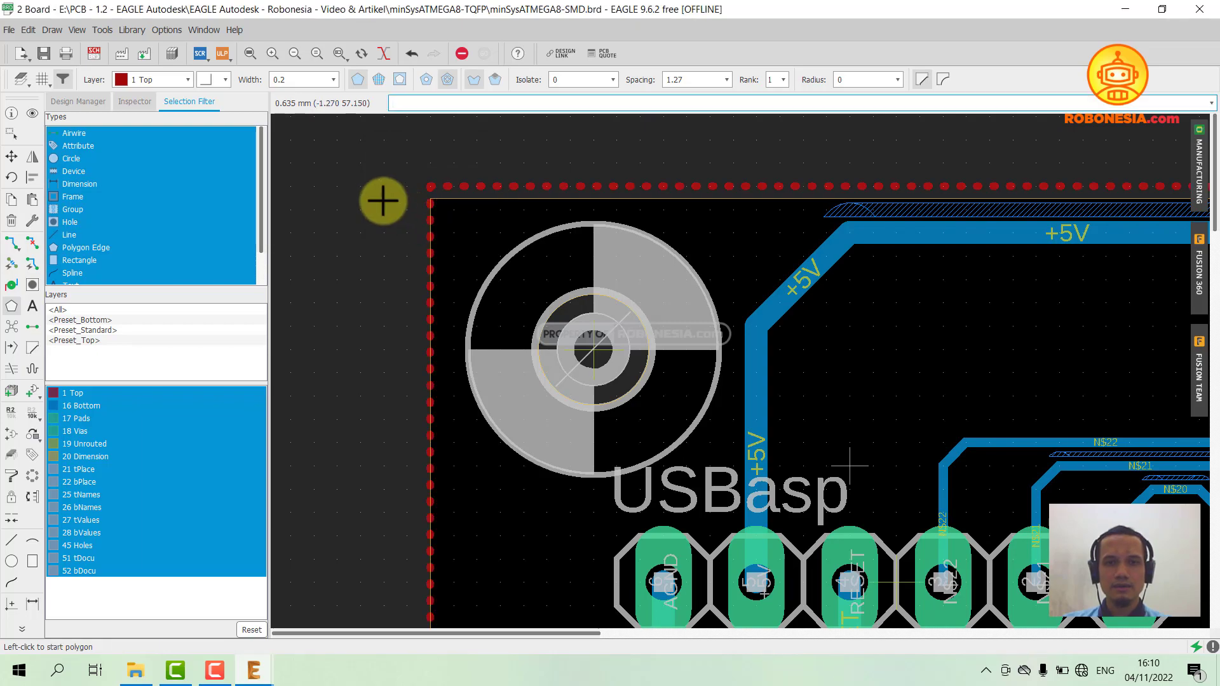
# Run Ratsnest to fill the AGND polygon on the top layer with copper.
pyautogui.scroll(-2, 381, 199)
pyautogui.scroll(-3, 381, 191)
pyautogui.scroll(-2, 426, 175)
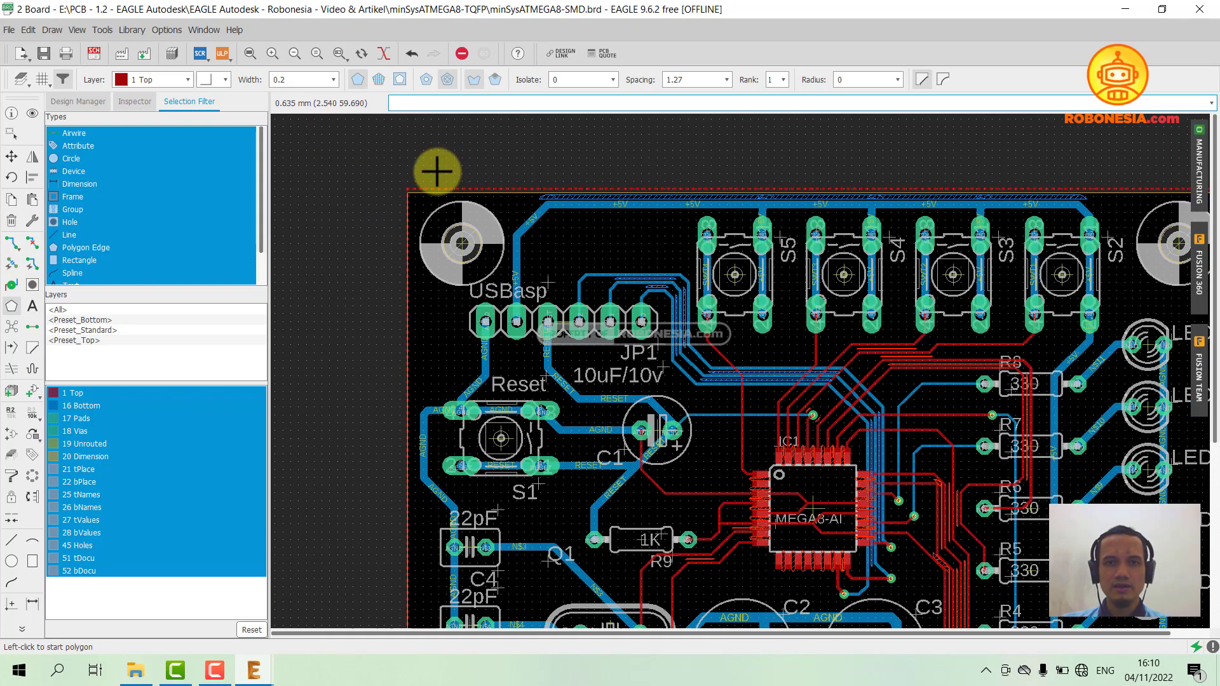
pyautogui.scroll(-2, 416, 183)
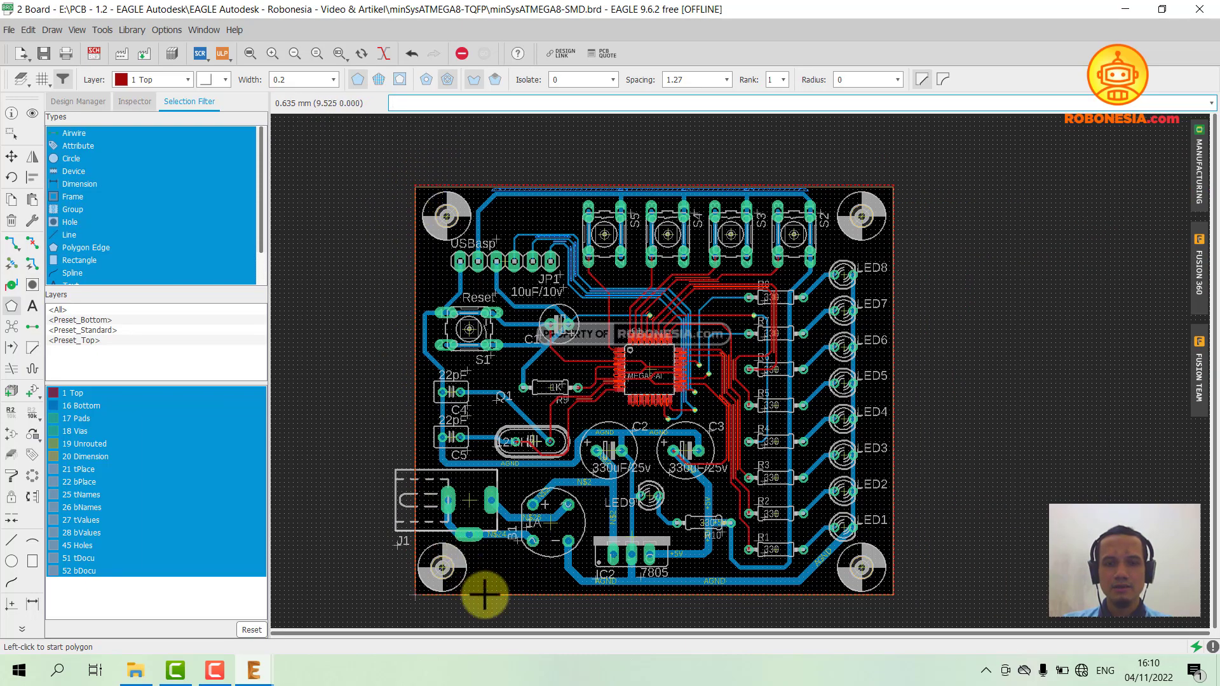
pyautogui.scroll(2, 484, 595)
pyautogui.scroll(-1, 664, 508)
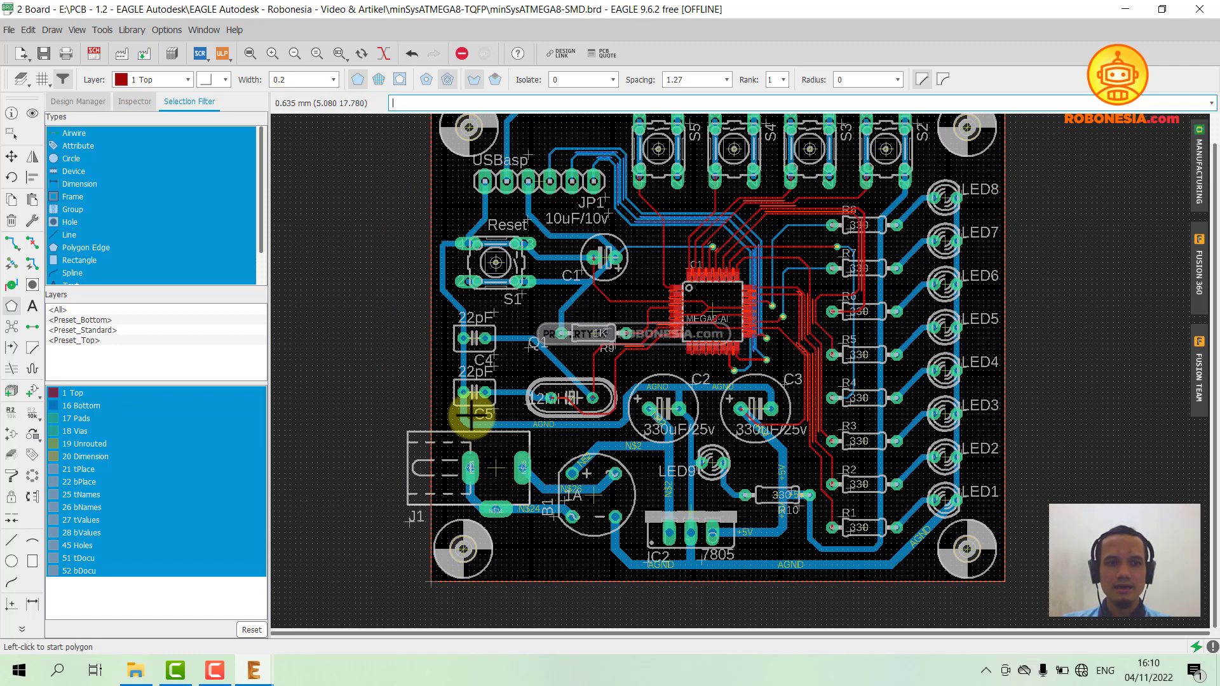
pyautogui.click(12, 336)
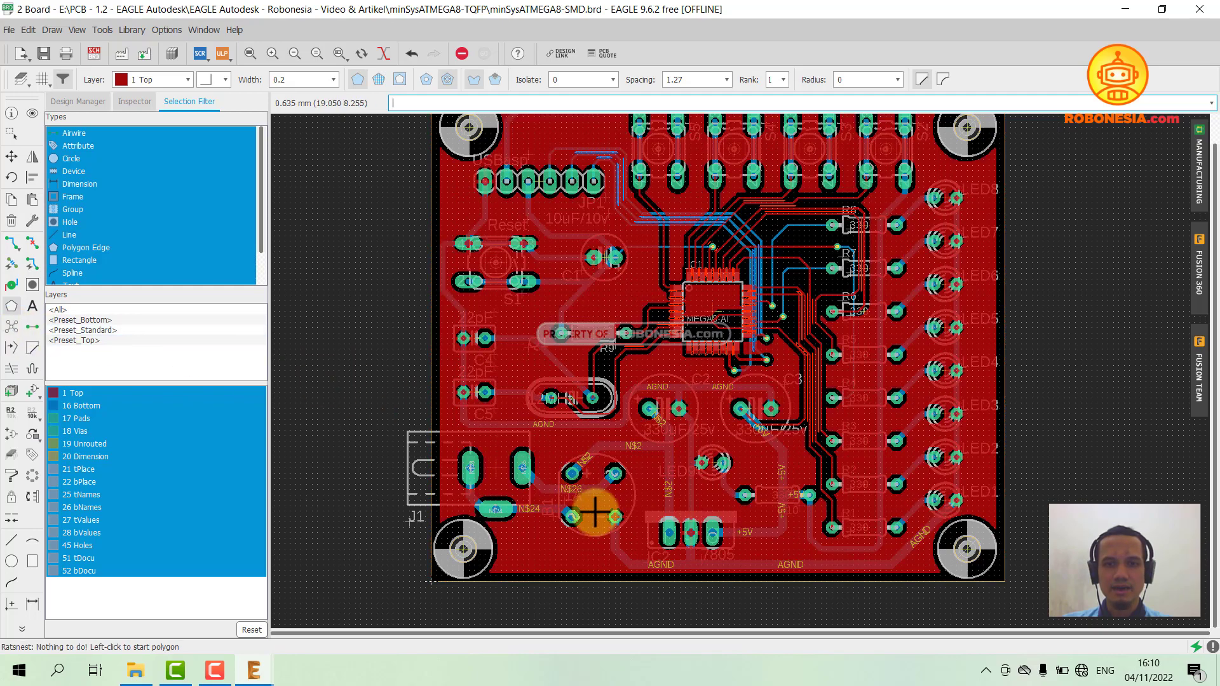
# Examine the top-layer AGND copper fill across the whole board, from the switches down to the resistors.
pyautogui.scroll(-1, 588, 505)
pyautogui.scroll(4, 604, 229)
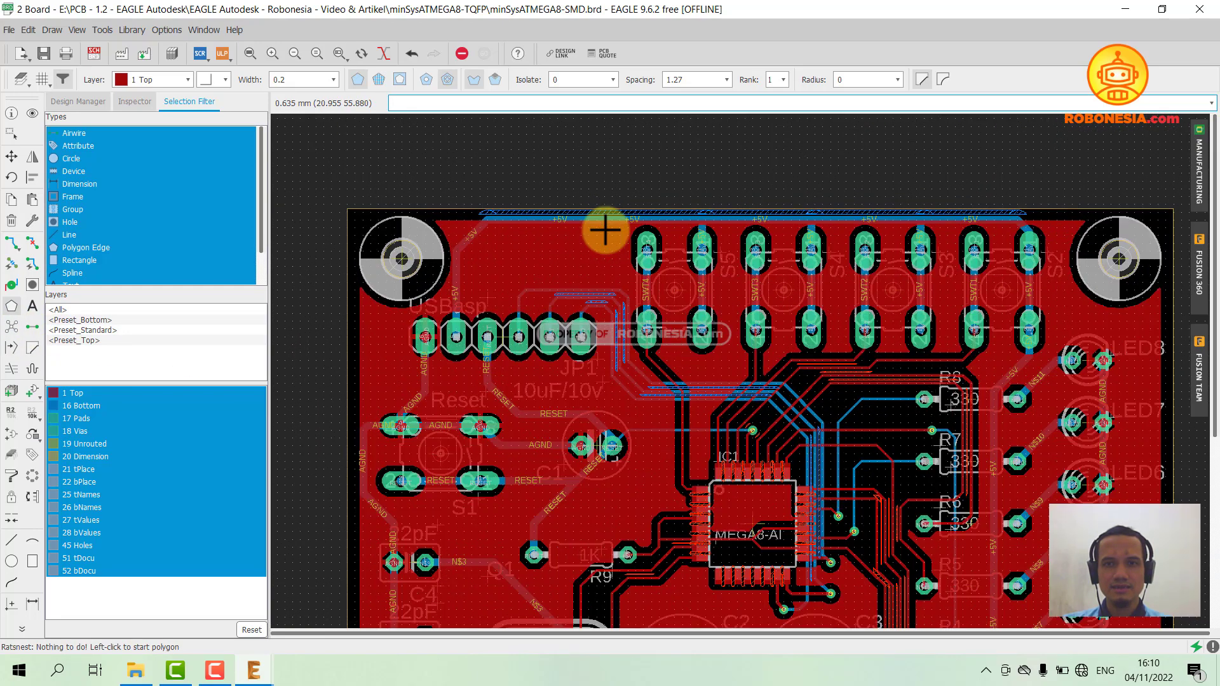
pyautogui.scroll(-3, 604, 229)
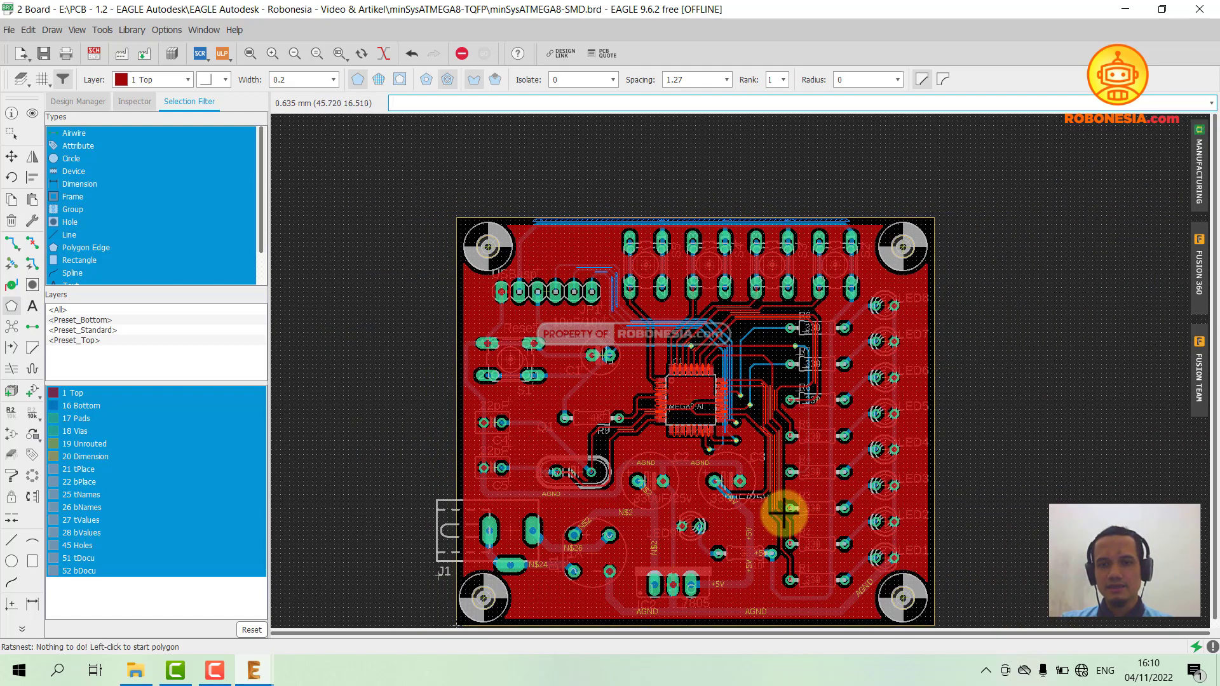
pyautogui.scroll(1, 788, 517)
pyautogui.scroll(5, 808, 404)
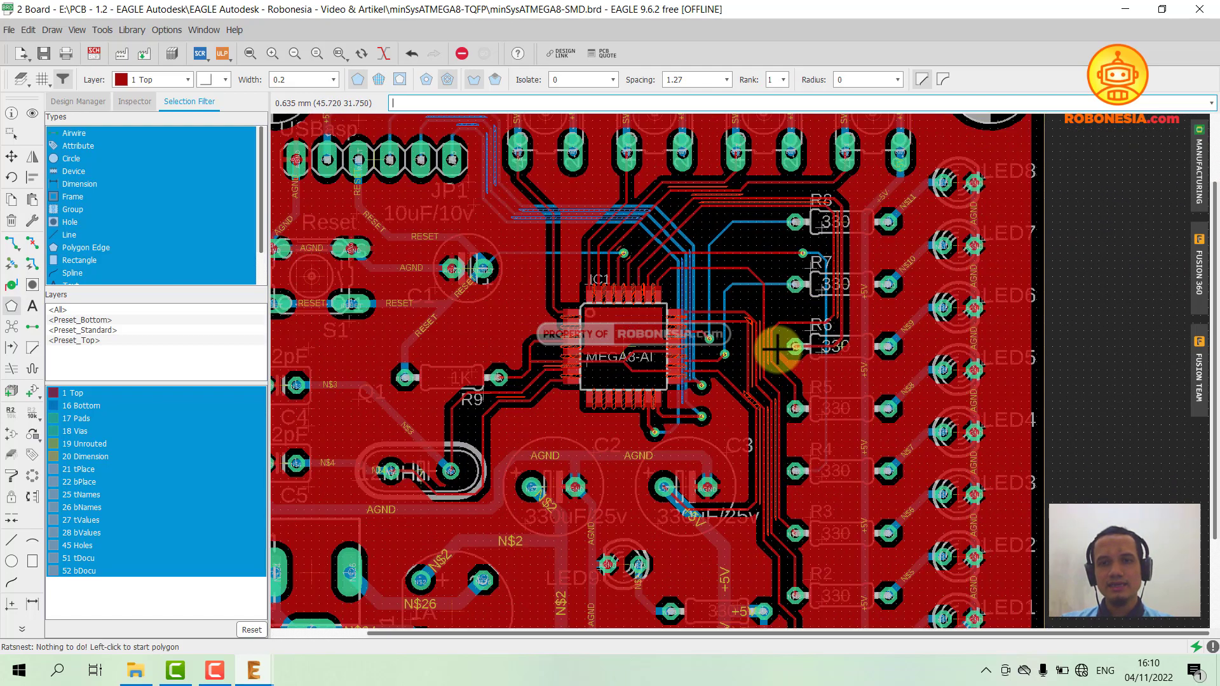
# Examine the gaps between the copper fill and the N$20 and N$21 traces and vias beneath the MEGA8-AI.
pyautogui.scroll(4, 670, 466)
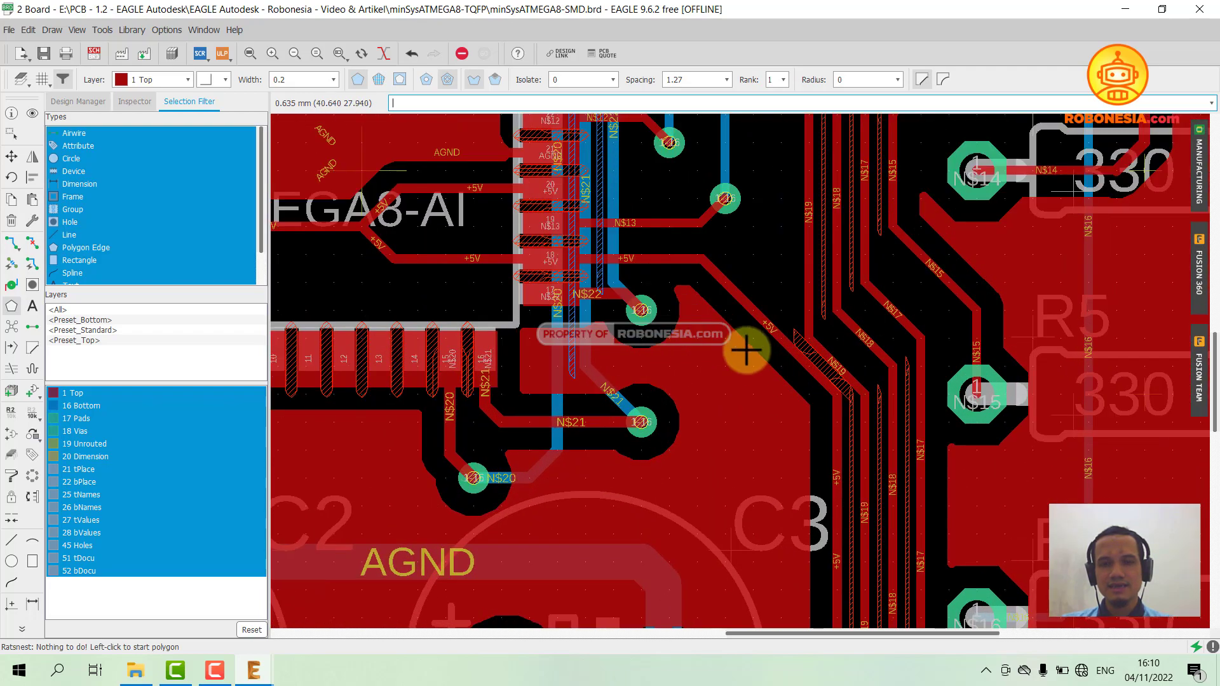
pyautogui.scroll(-3, 745, 351)
pyautogui.scroll(5, 614, 462)
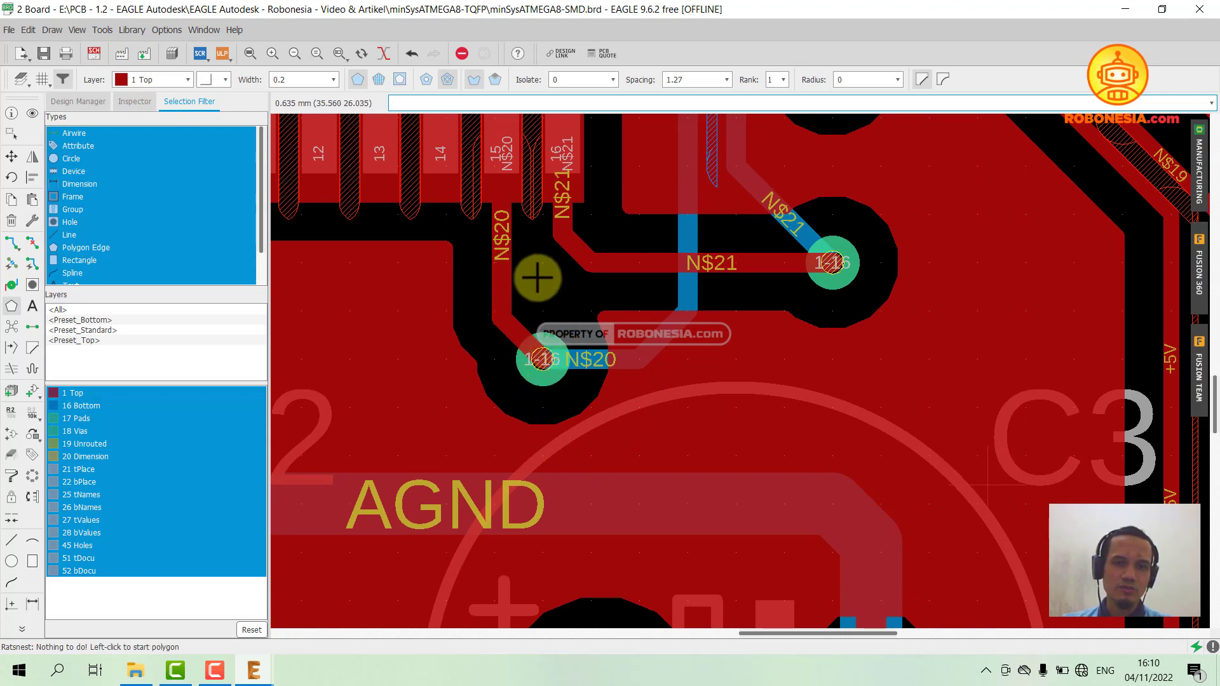
pyautogui.scroll(-3, 568, 330)
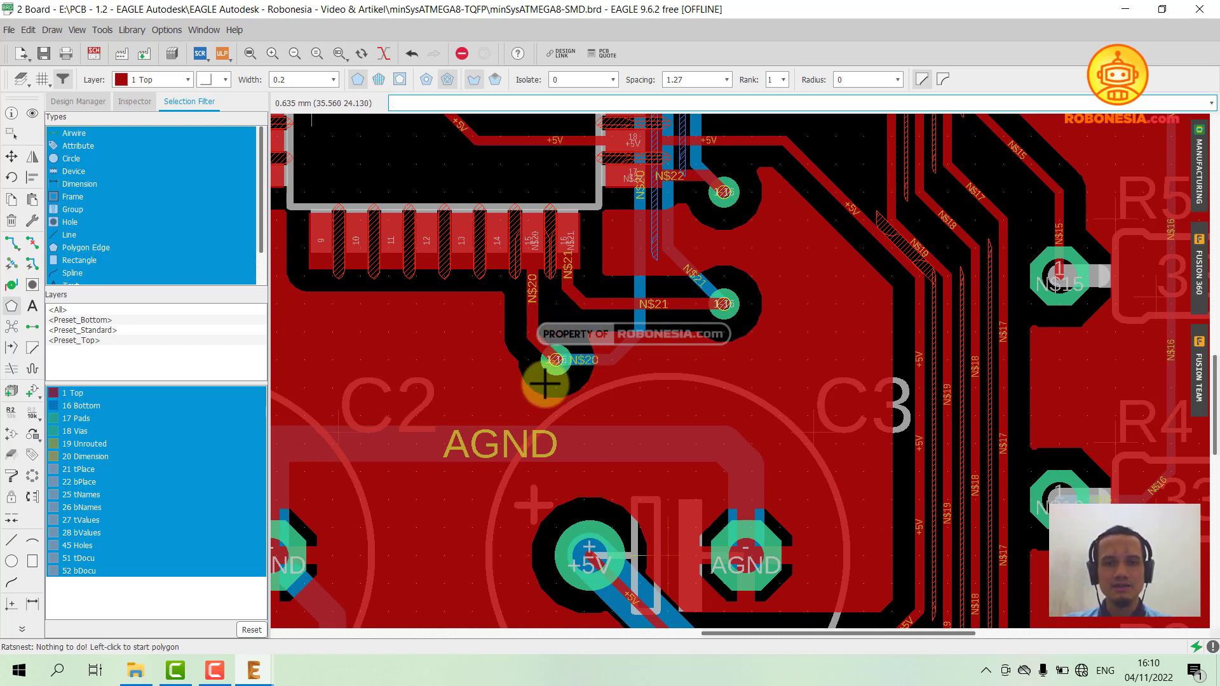
pyautogui.scroll(-4, 569, 323)
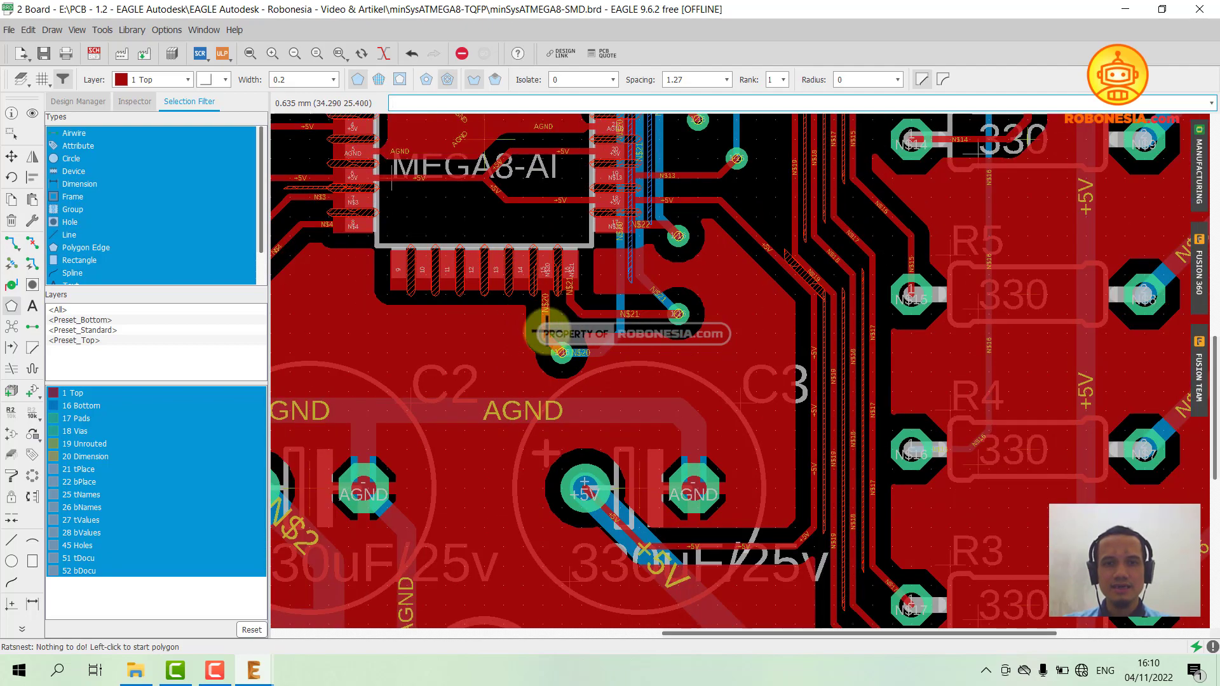
pyautogui.scroll(5, 539, 331)
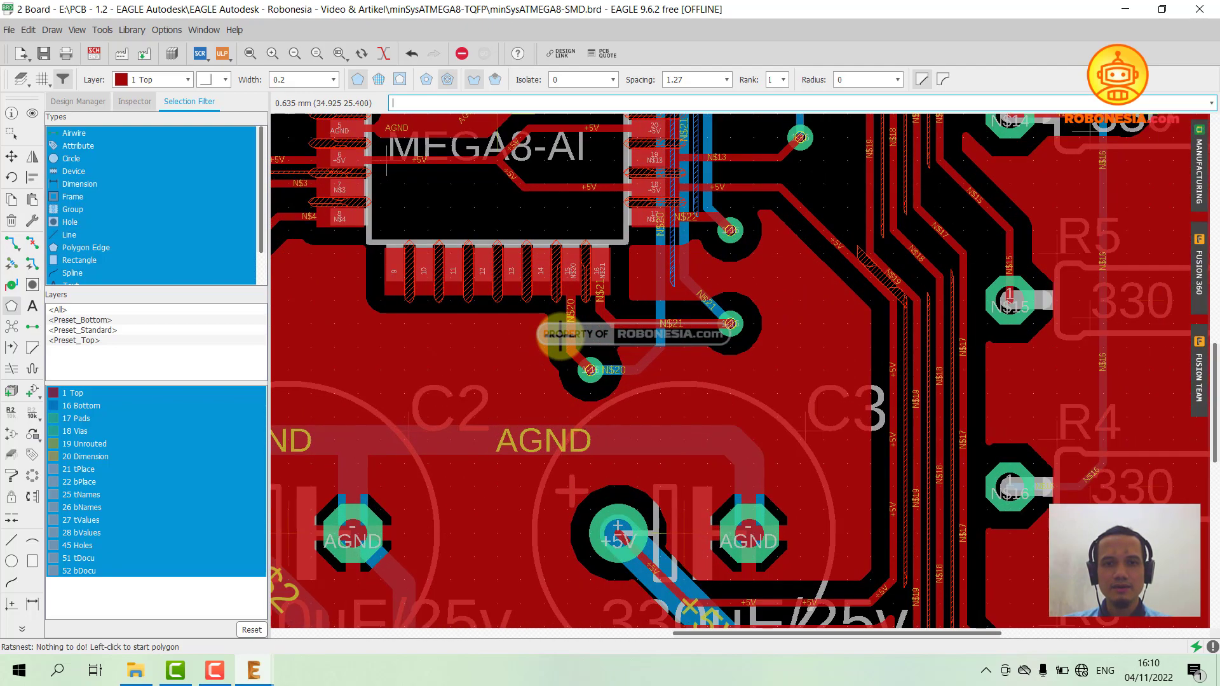
pyautogui.scroll(-4, 562, 341)
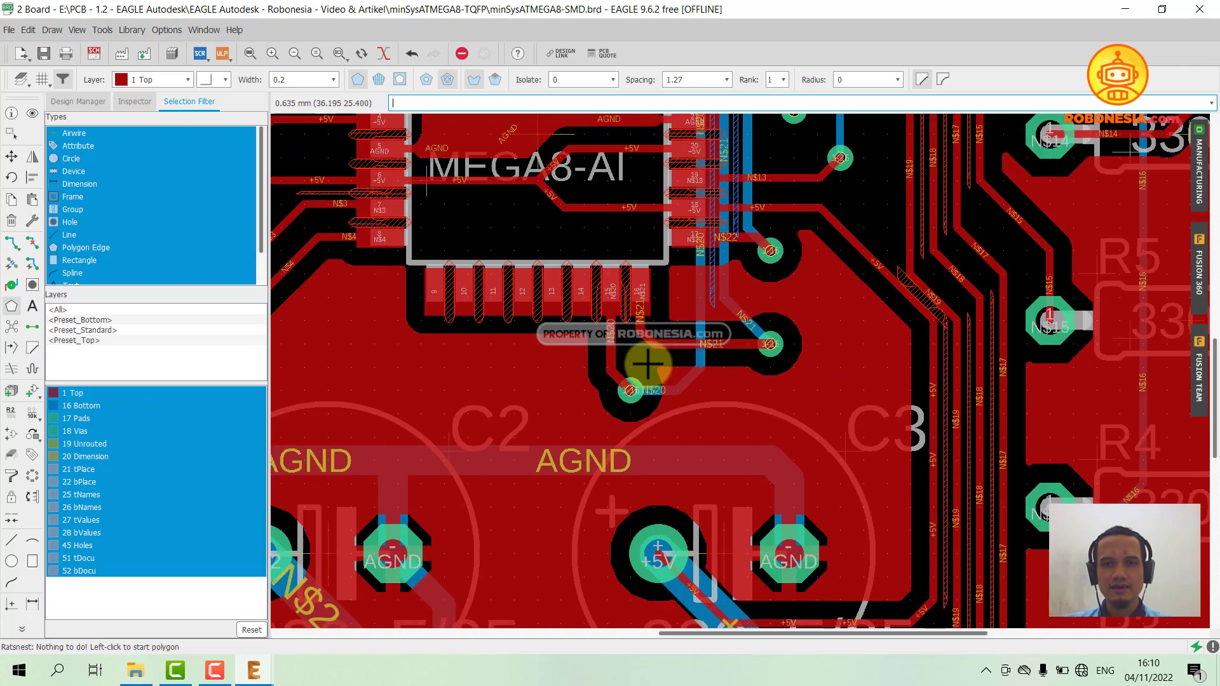
pyautogui.scroll(5, 641, 359)
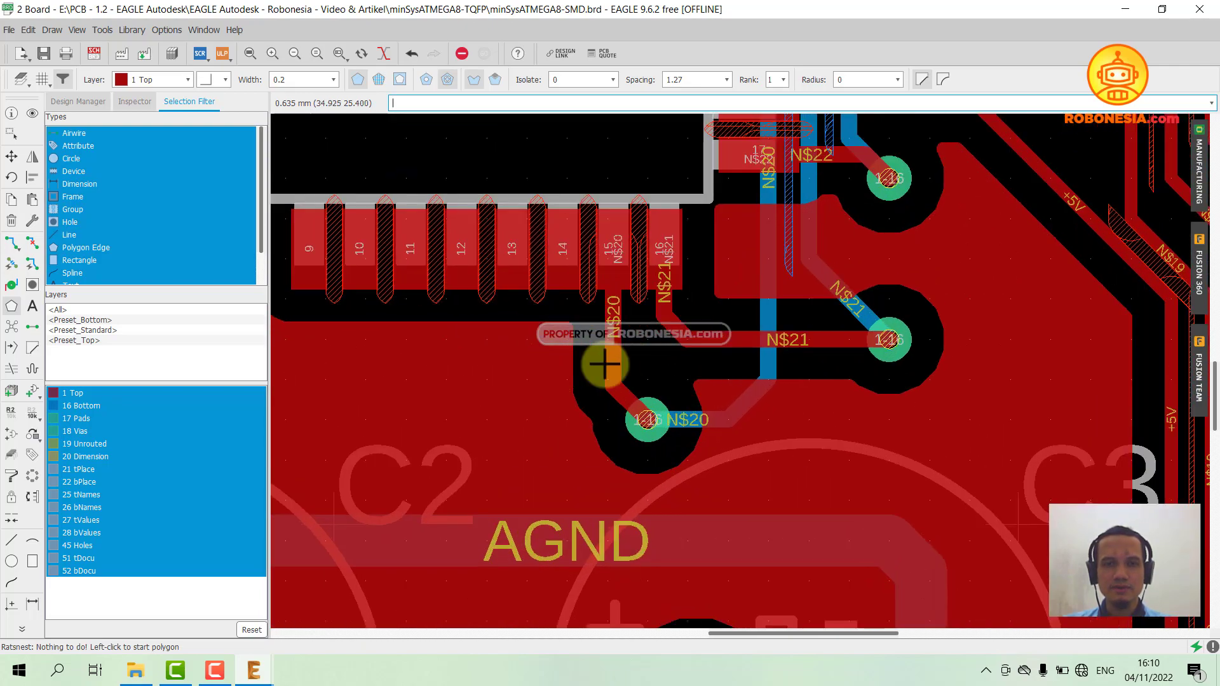
pyautogui.scroll(-5, 628, 343)
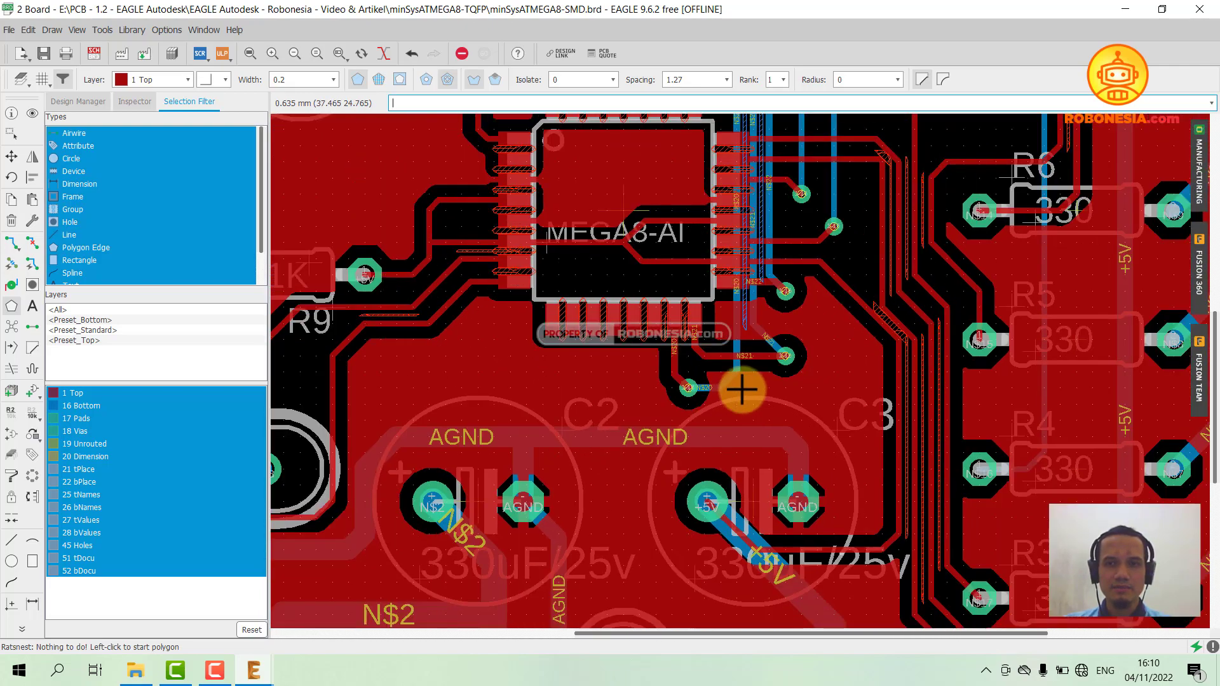
# Examine the copper fill coverage between the MEGA8-AI and resistors R6, R7 and R8.
pyautogui.scroll(-2, 806, 305)
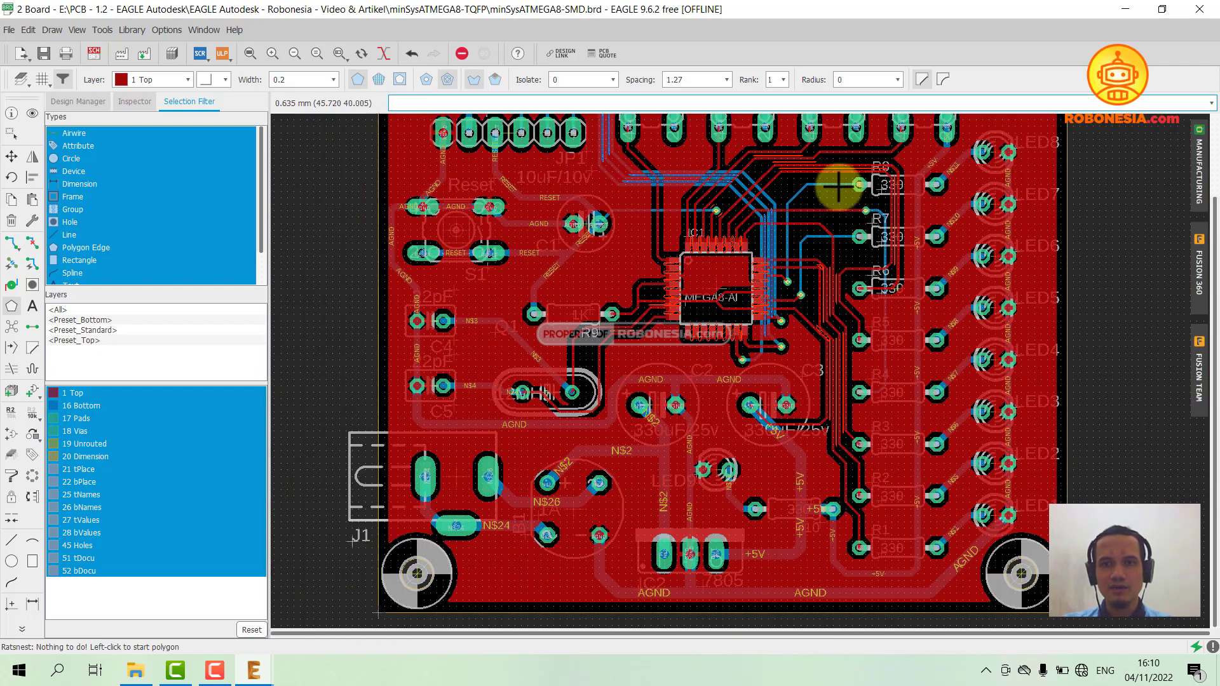
pyautogui.scroll(2, 842, 203)
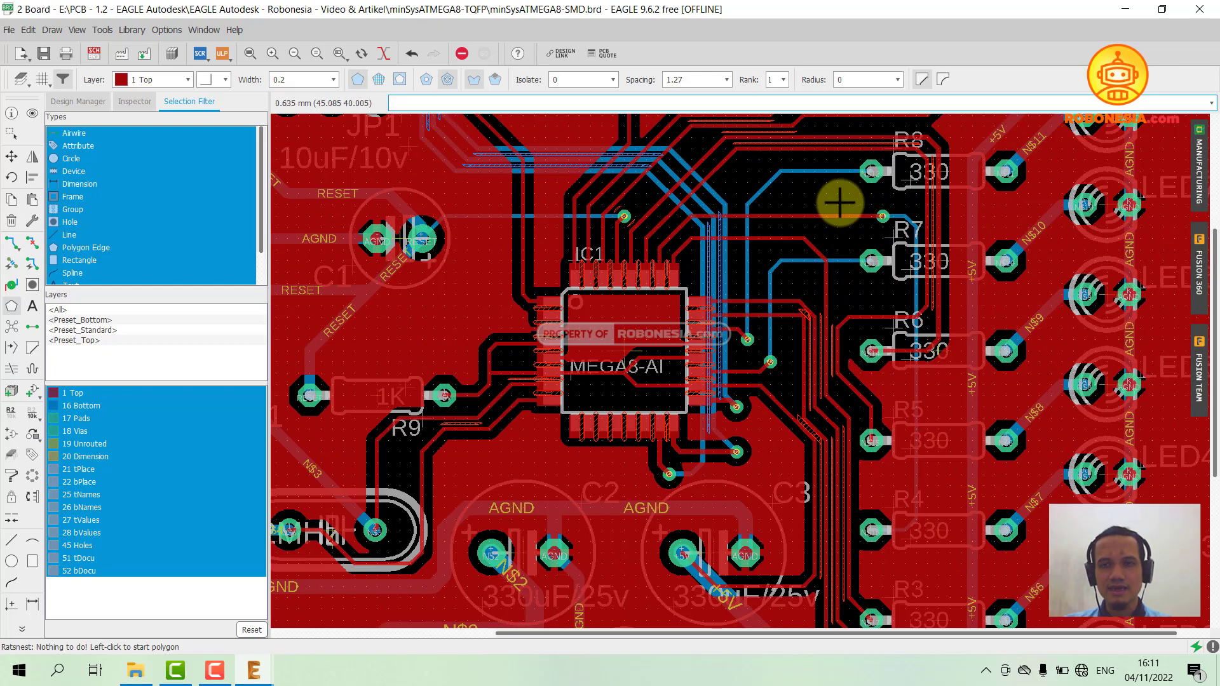
pyautogui.scroll(1, 840, 200)
pyautogui.scroll(3, 810, 390)
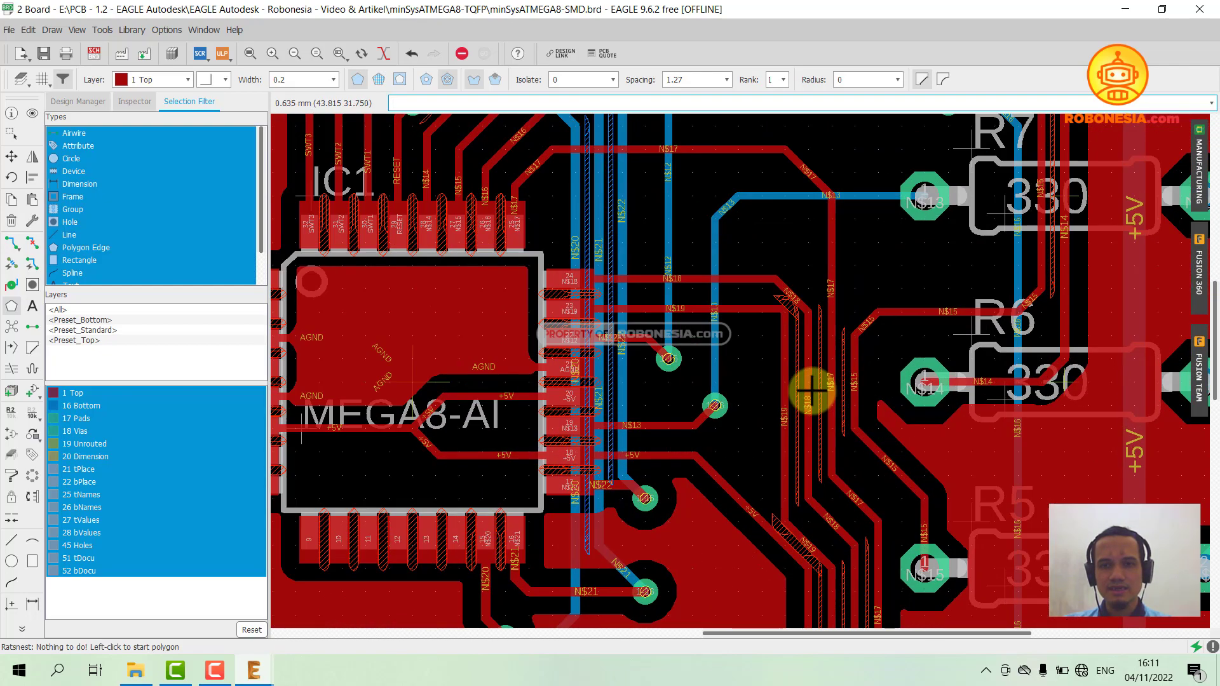
pyautogui.scroll(-2, 607, 348)
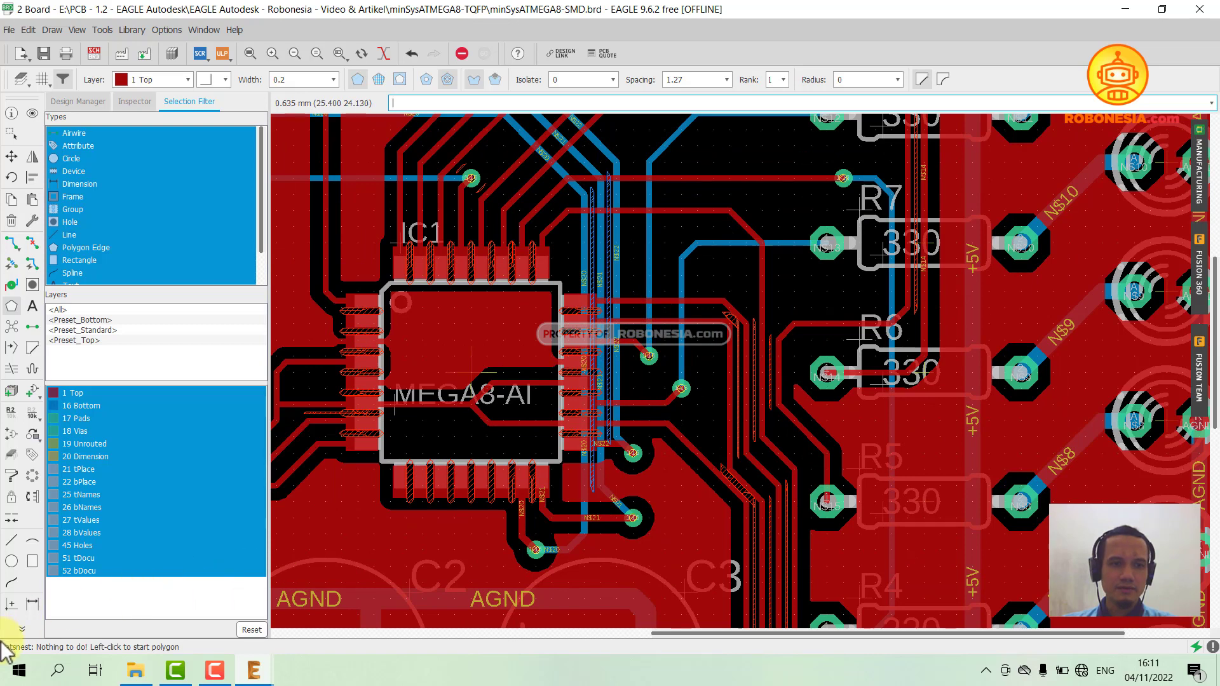
# In the DRC clearance rules for different signals, set the wire-to-wire, wire-to-pad and wire-to-via clearances to 10mil.
pyautogui.click(21, 630)
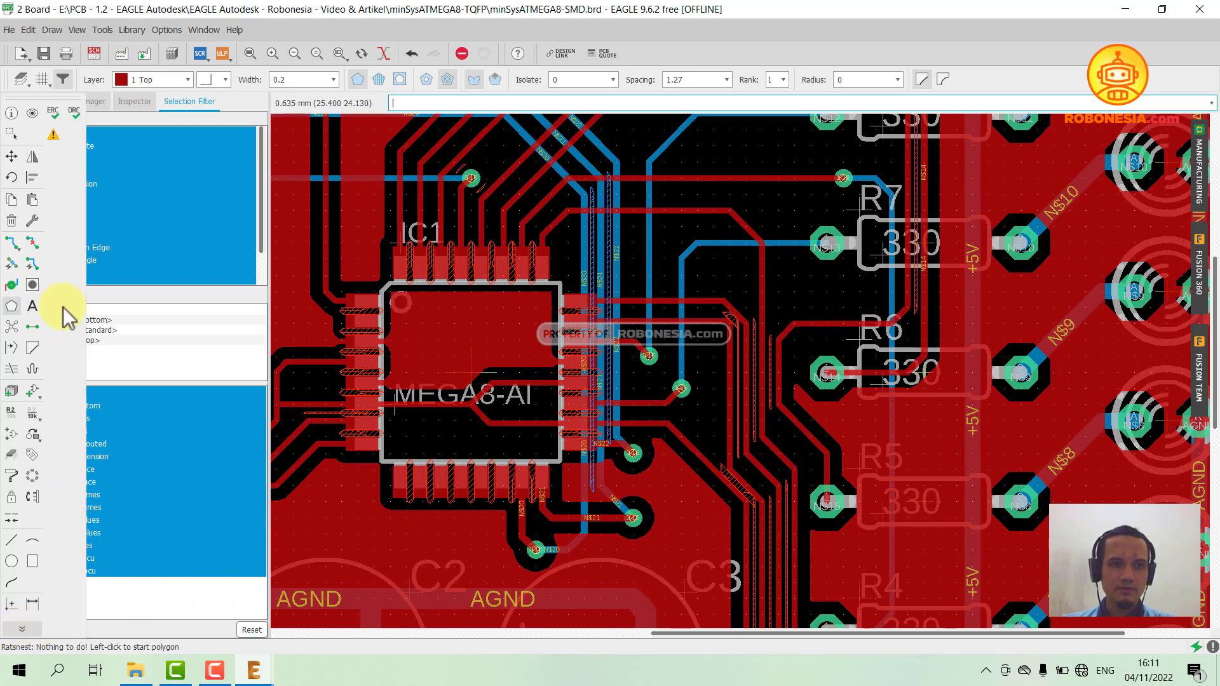
pyautogui.click(74, 113)
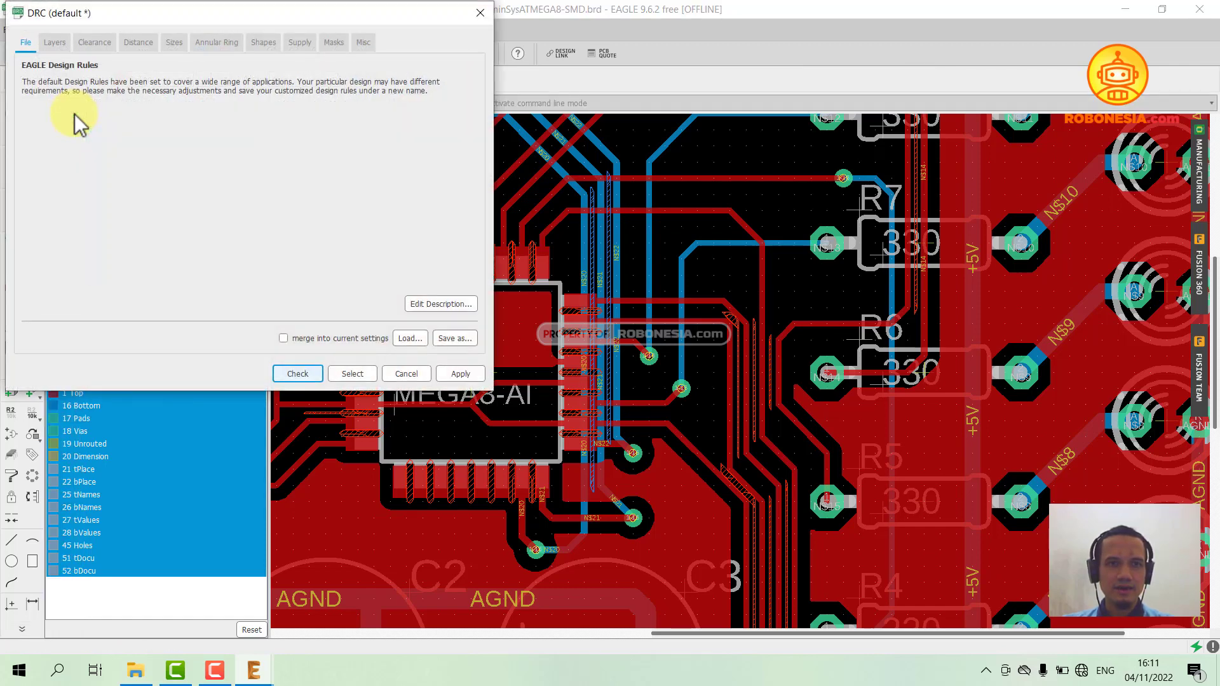
pyautogui.moveTo(152, 12); pyautogui.dragTo(263, 85)
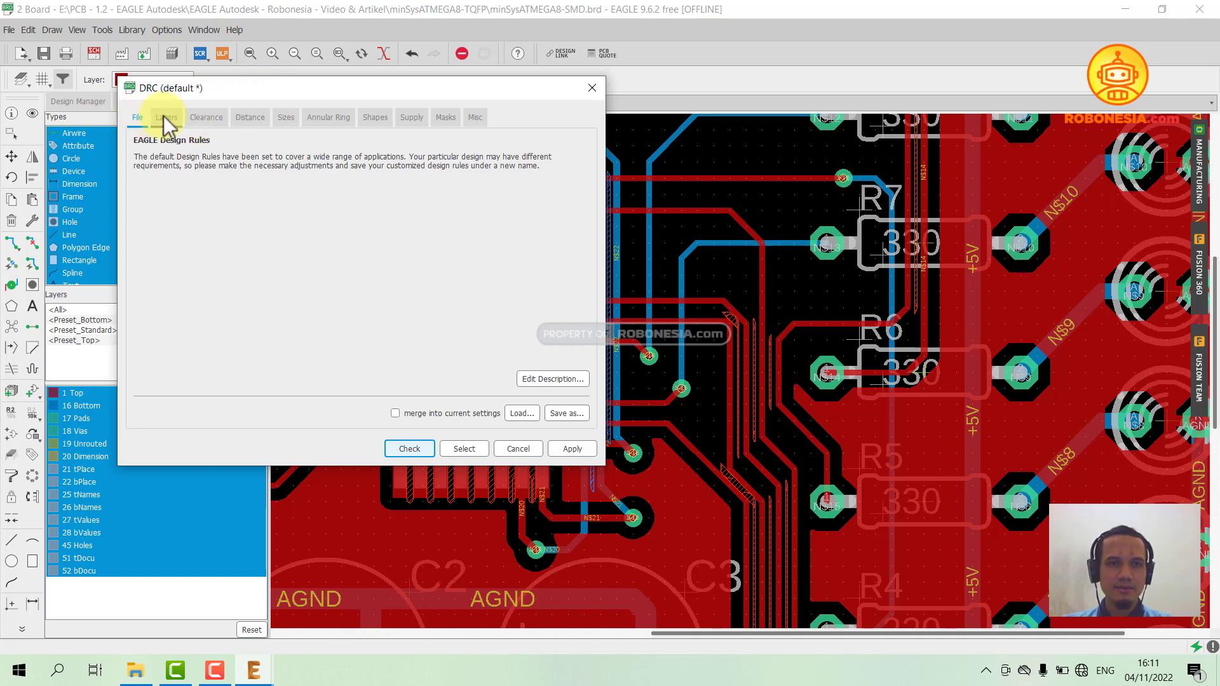
pyautogui.click(207, 119)
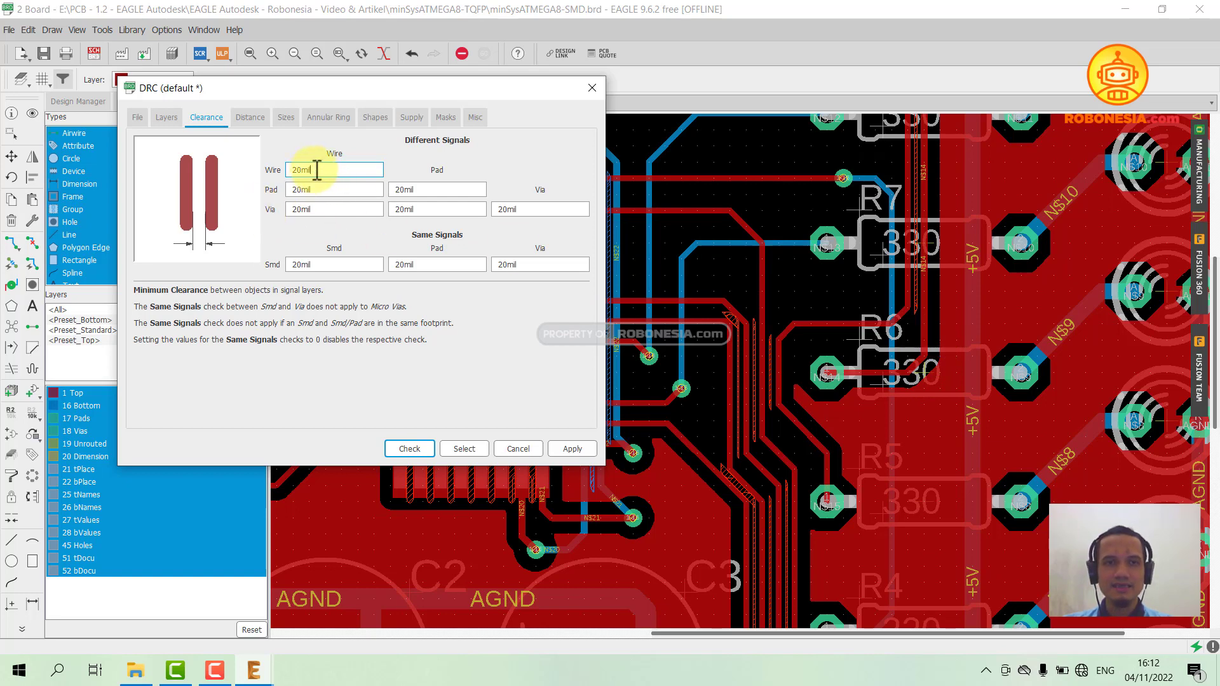
pyautogui.moveTo(316, 170); pyautogui.dragTo(270, 170)
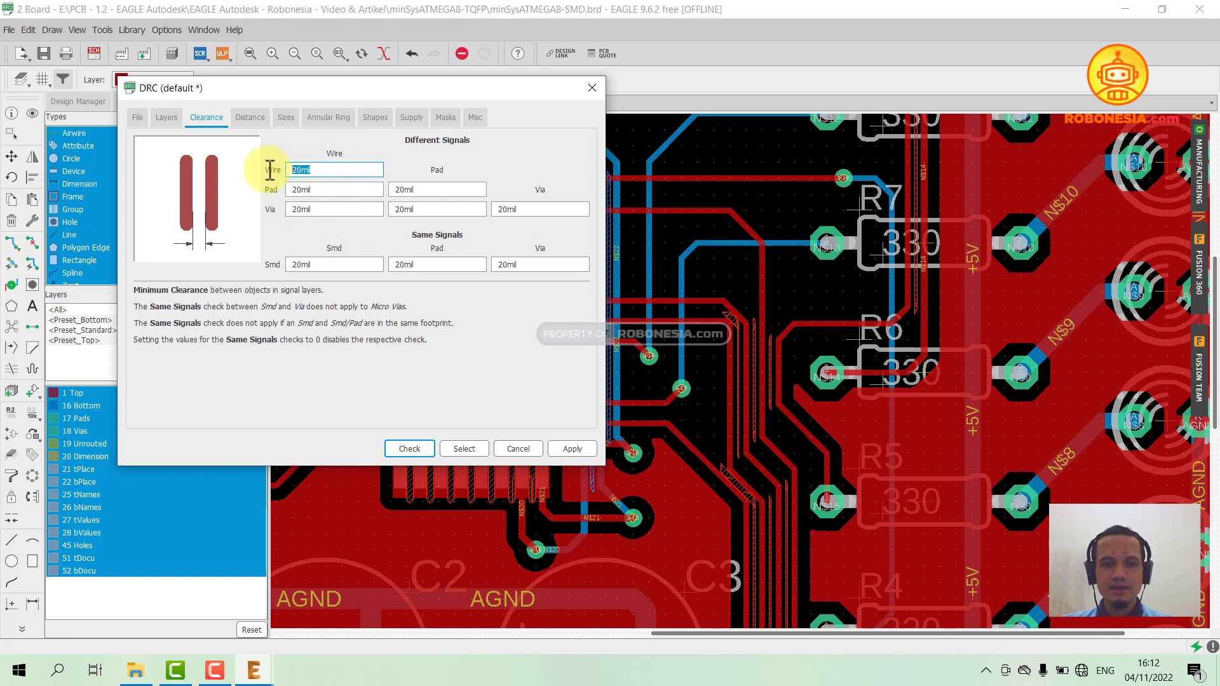
pyautogui.write('10')
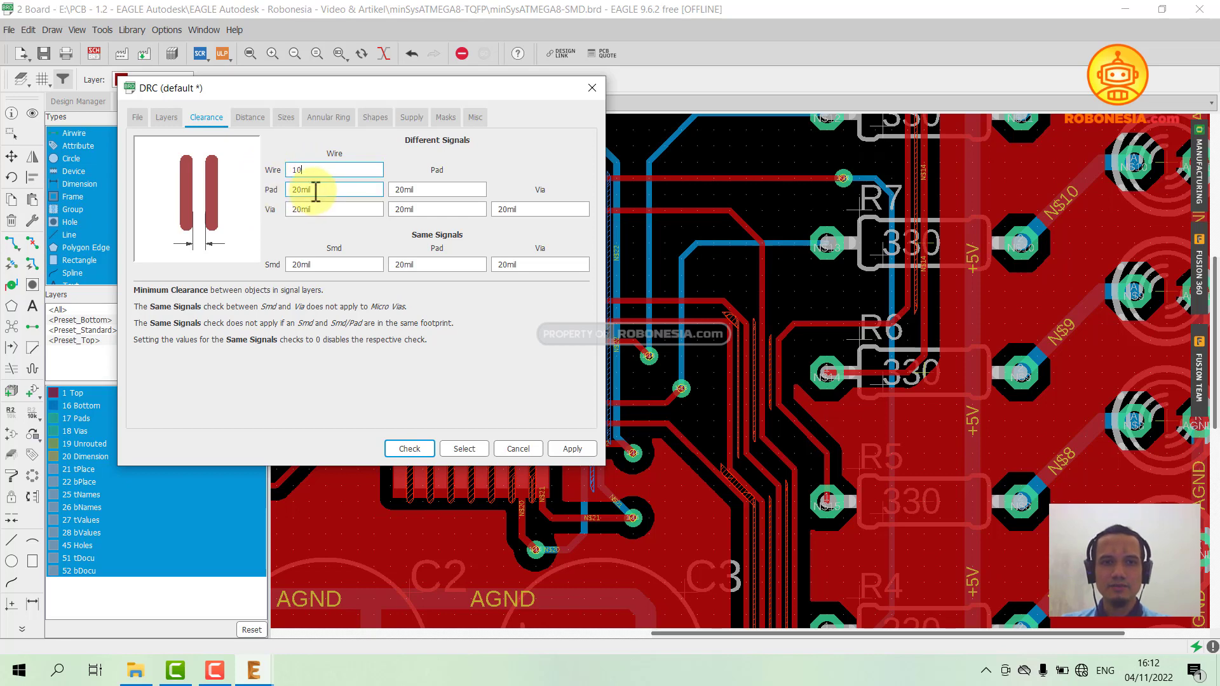
pyautogui.click(316, 190)
pyautogui.moveTo(323, 170); pyautogui.dragTo(258, 169)
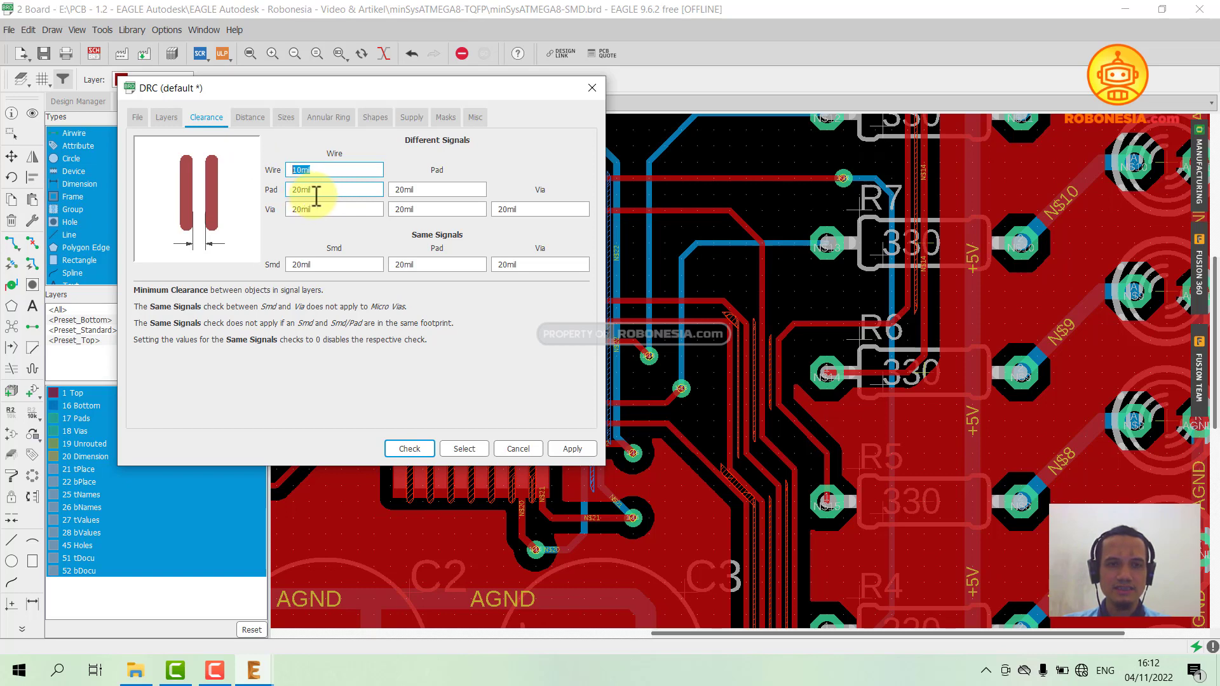
pyautogui.moveTo(321, 189); pyautogui.dragTo(270, 209)
pyautogui.write('10mil10mil')
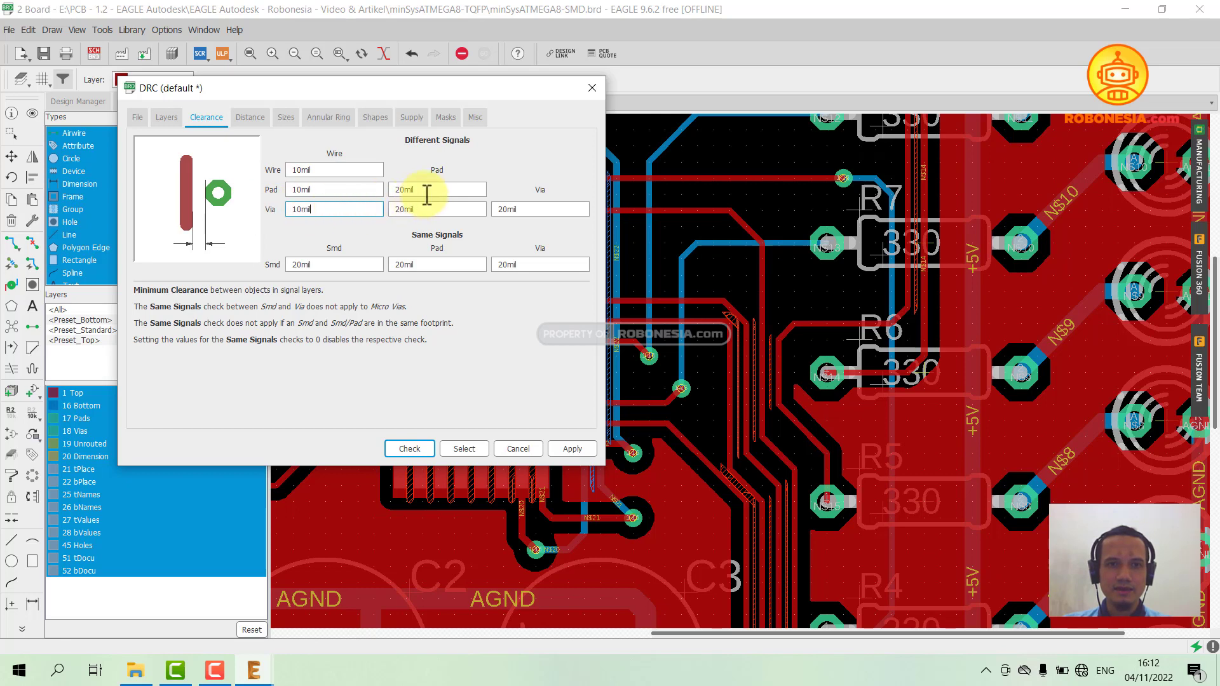
# Set the different-signal pad-to-pad, pad-to-via and via-to-via clearances to 10mil.
pyautogui.moveTo(428, 194); pyautogui.dragTo(348, 190)
pyautogui.write('10mil')
pyautogui.moveTo(422, 209); pyautogui.dragTo(394, 209)
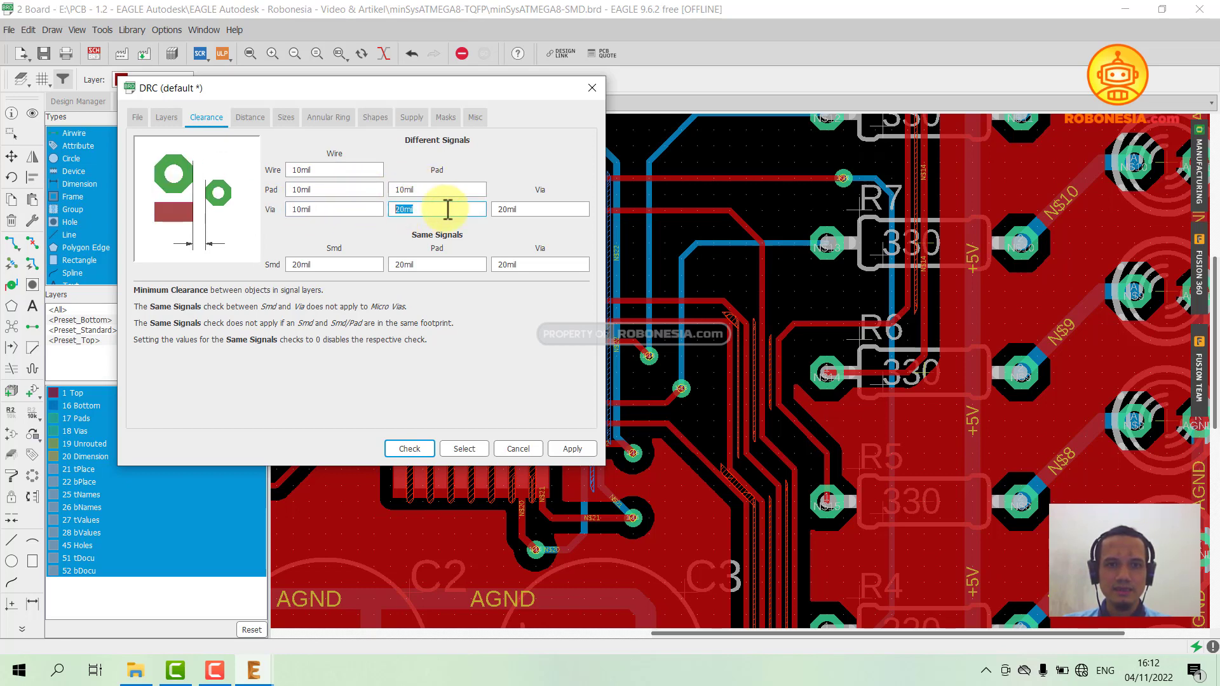
pyautogui.write('10mil')
pyautogui.moveTo(534, 209); pyautogui.dragTo(467, 209)
pyautogui.write('10mil')
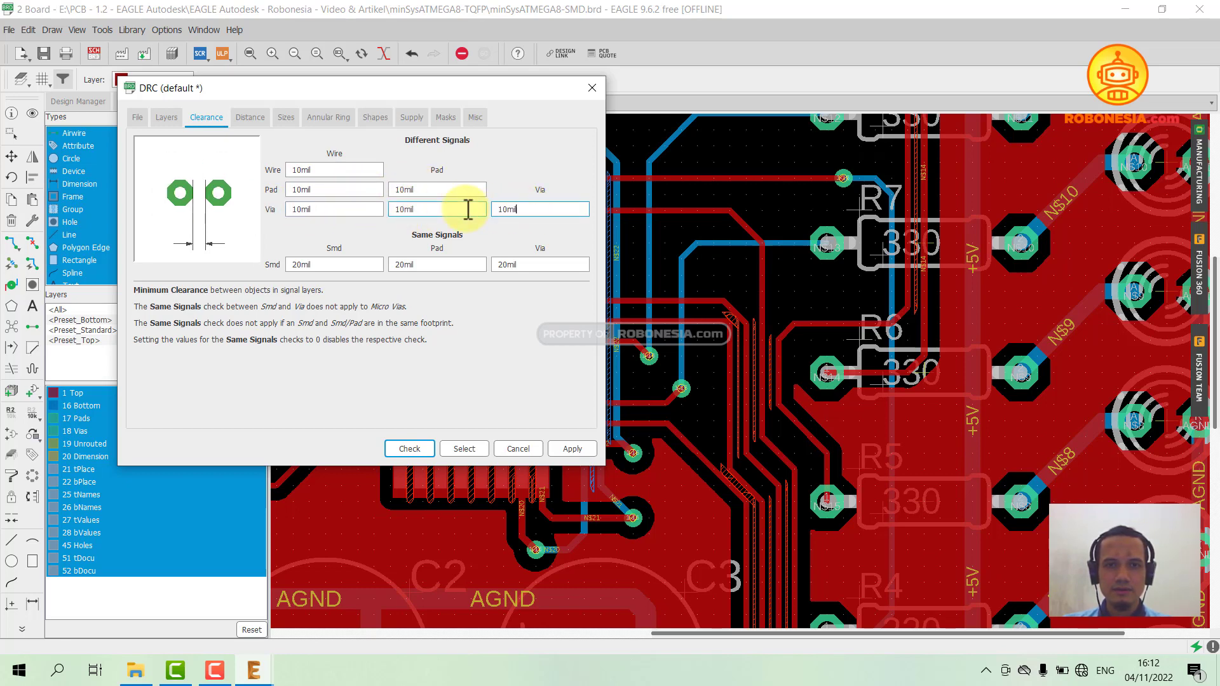
# Set the same-signal Smd clearances to Smd, Pad and Via to 10mil, apply the design rules and close the DRC settings.
pyautogui.moveTo(322, 265); pyautogui.dragTo(277, 269)
pyautogui.write('10mil')
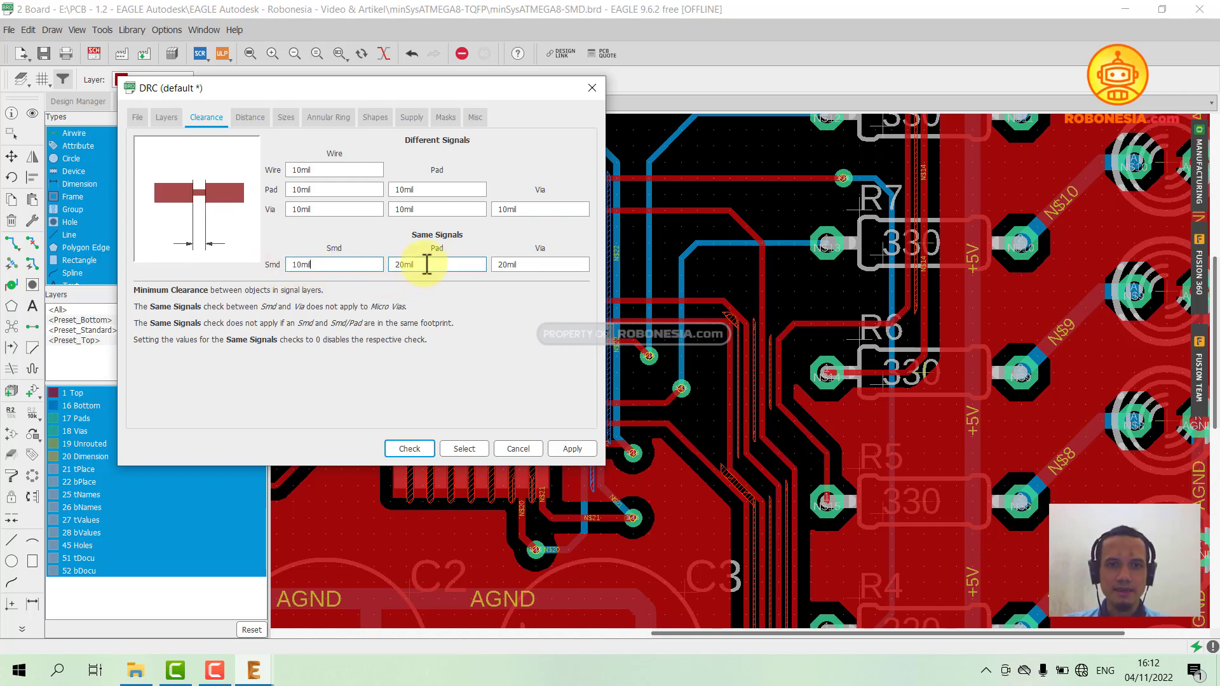
pyautogui.moveTo(428, 265); pyautogui.dragTo(381, 264)
pyautogui.write('10mil')
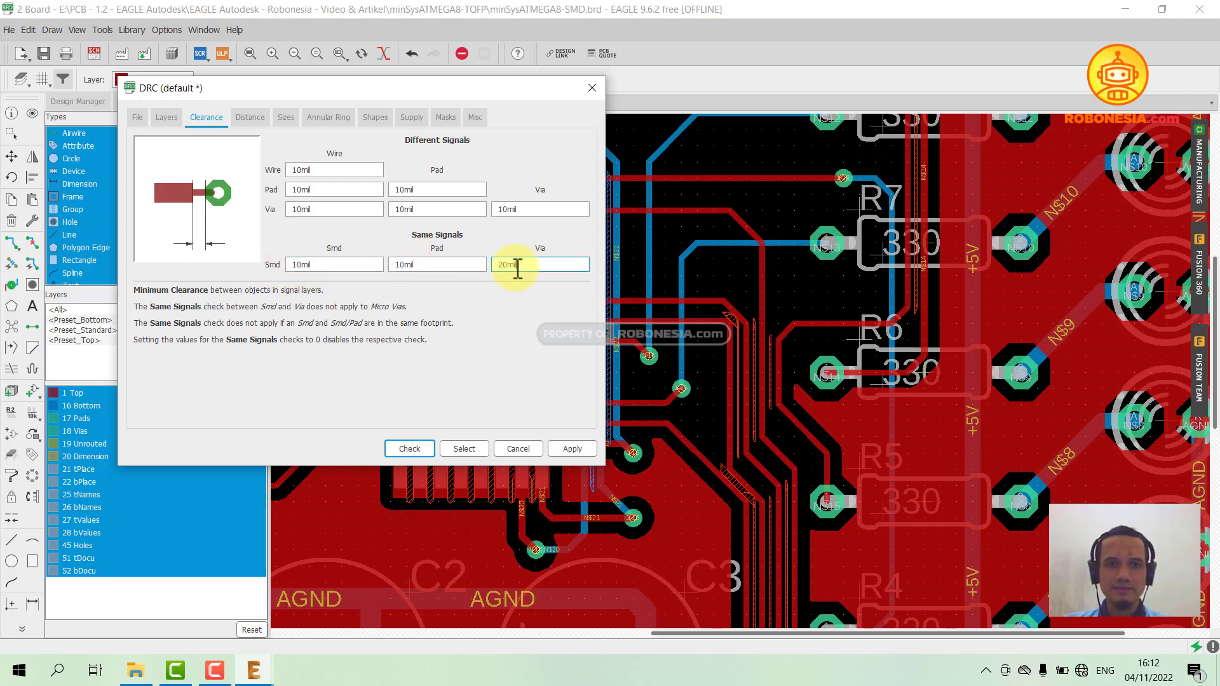
pyautogui.moveTo(512, 267); pyautogui.dragTo(489, 268)
pyautogui.write('10mil')
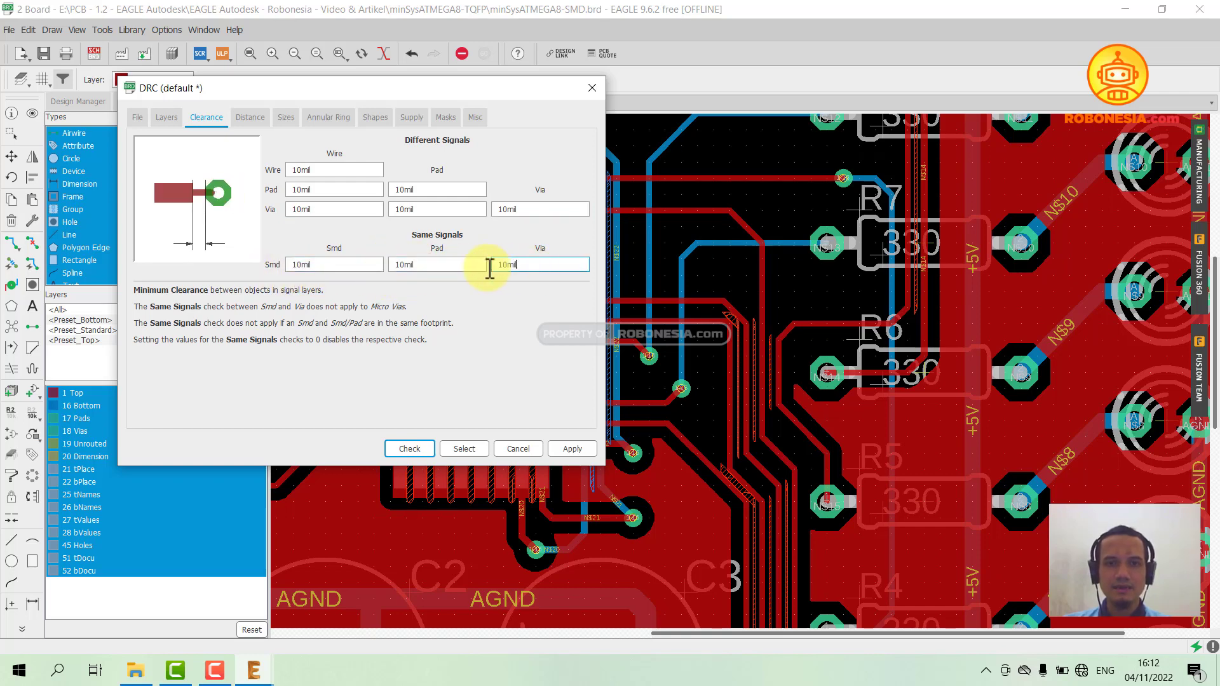
pyautogui.click(430, 192)
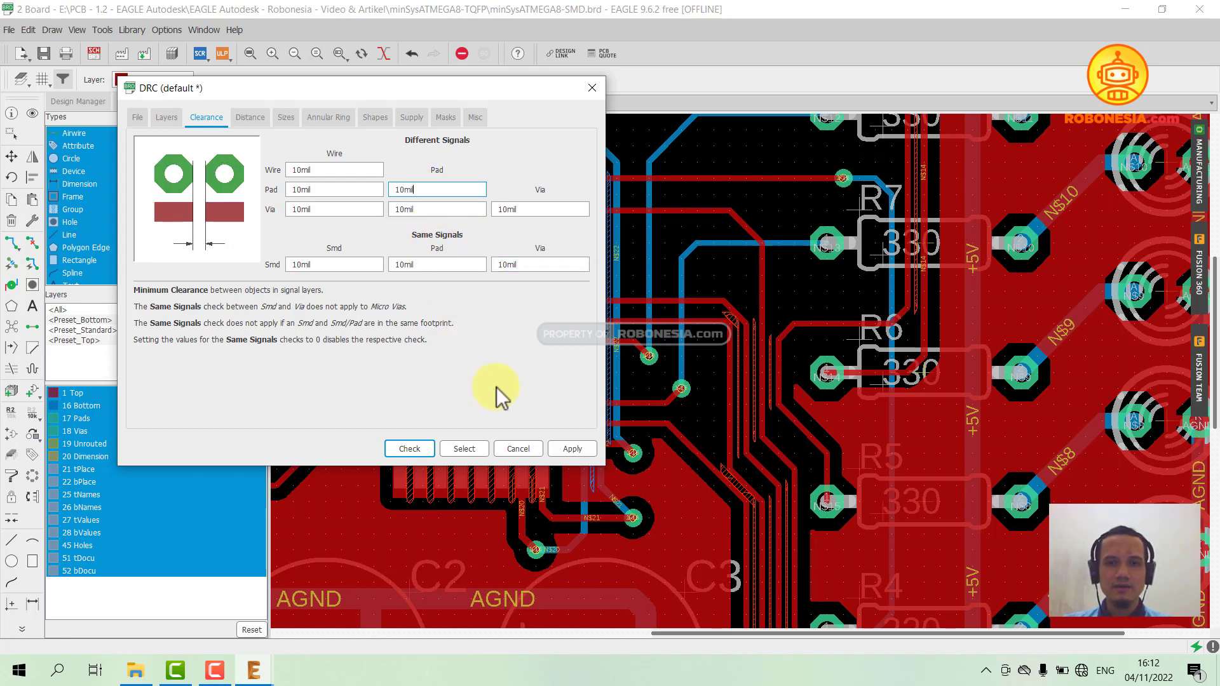
pyautogui.click(582, 452)
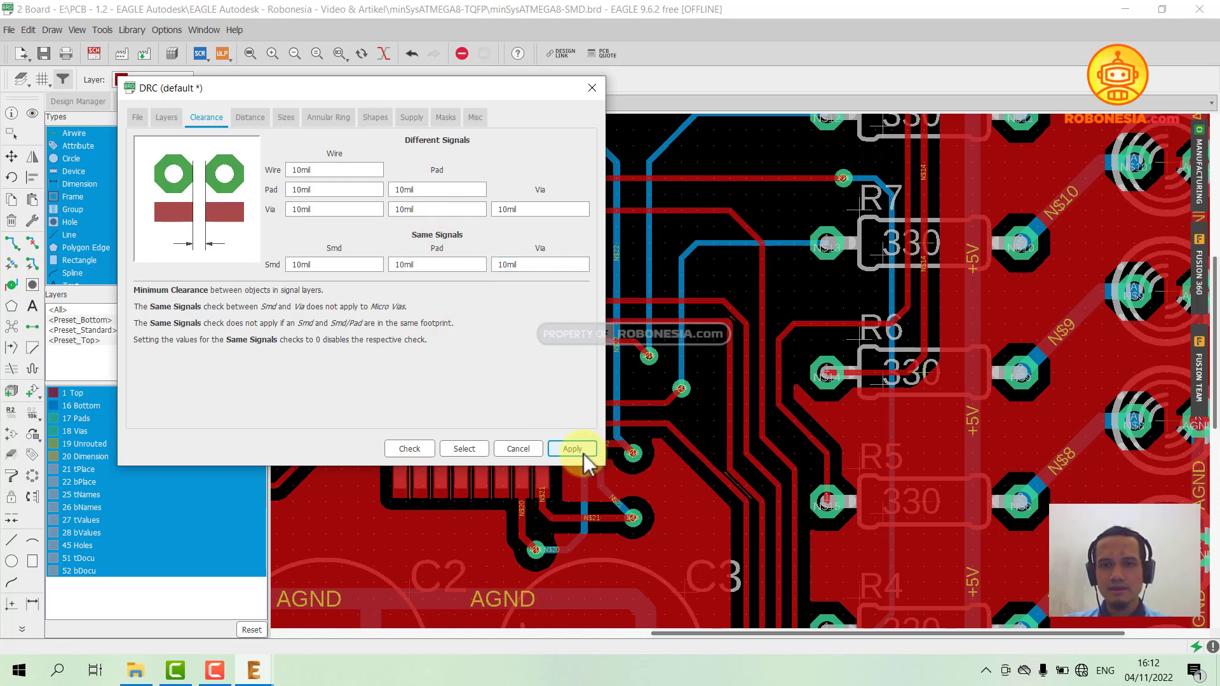
pyautogui.click(512, 449)
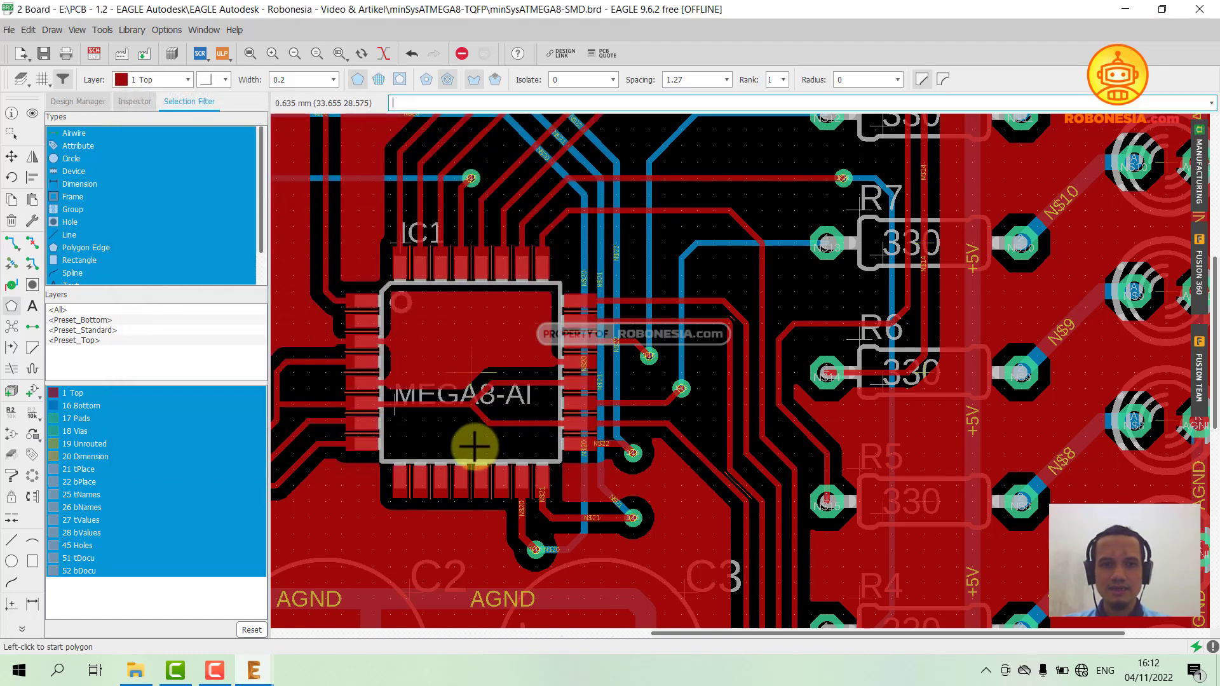
# Examine the copper fill clearance around the MEGA8-AI and the crystal's N$3 and N$4 traces.
pyautogui.scroll(-2, 496, 425)
pyautogui.scroll(-2, 712, 316)
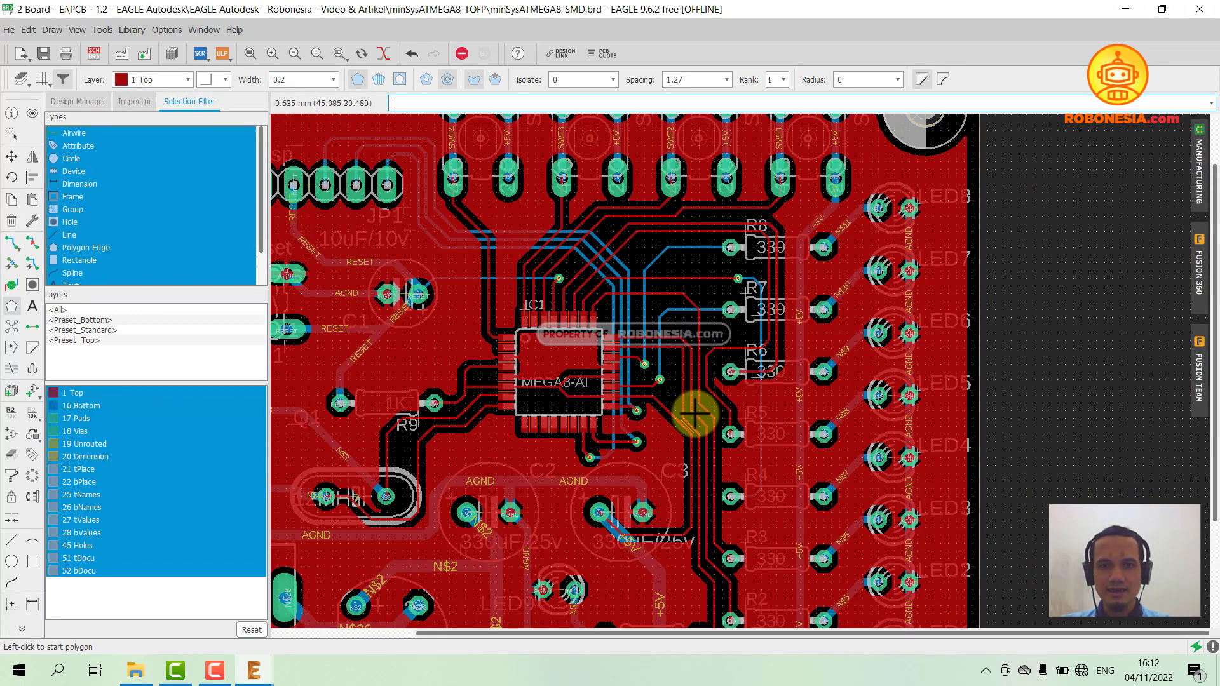
pyautogui.scroll(-2, 718, 349)
pyautogui.scroll(8, 580, 449)
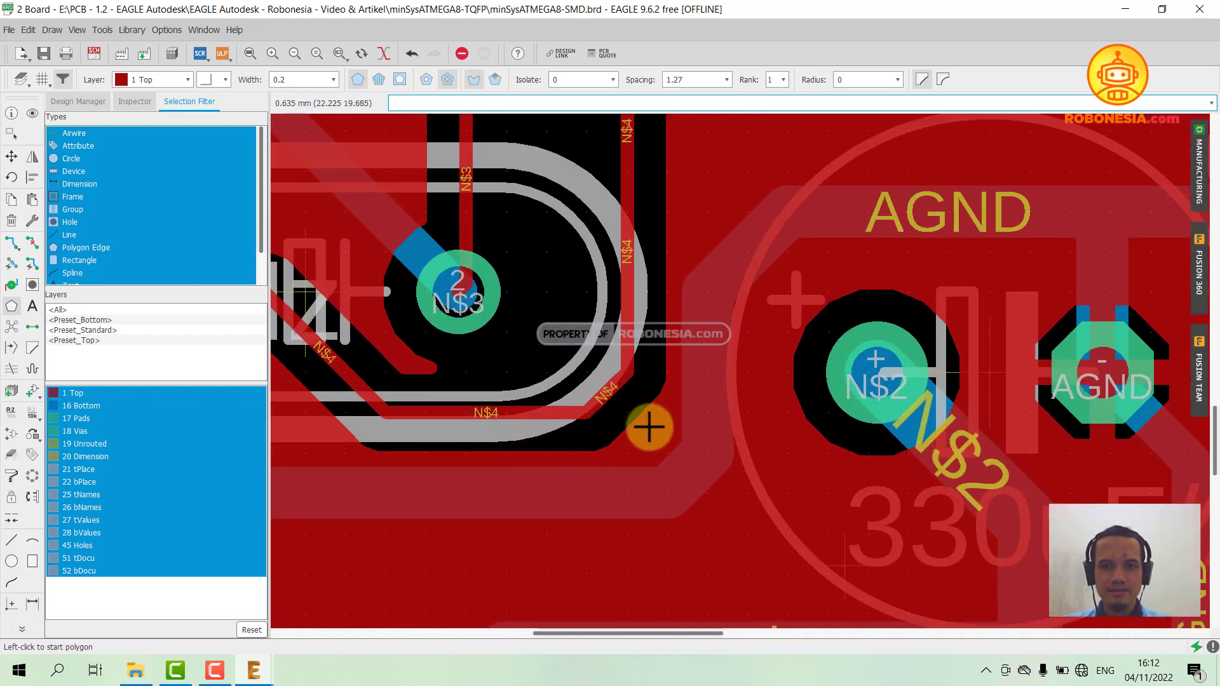
pyautogui.scroll(-5, 648, 425)
pyautogui.scroll(3, 519, 410)
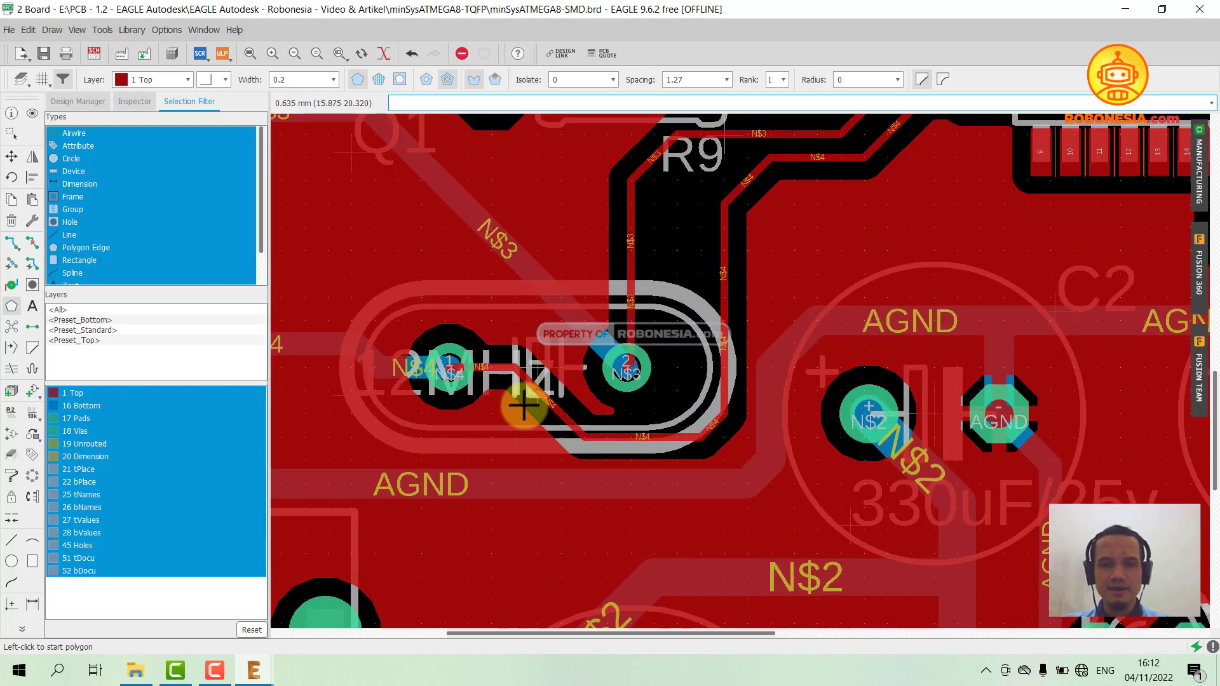
pyautogui.scroll(-6, 524, 405)
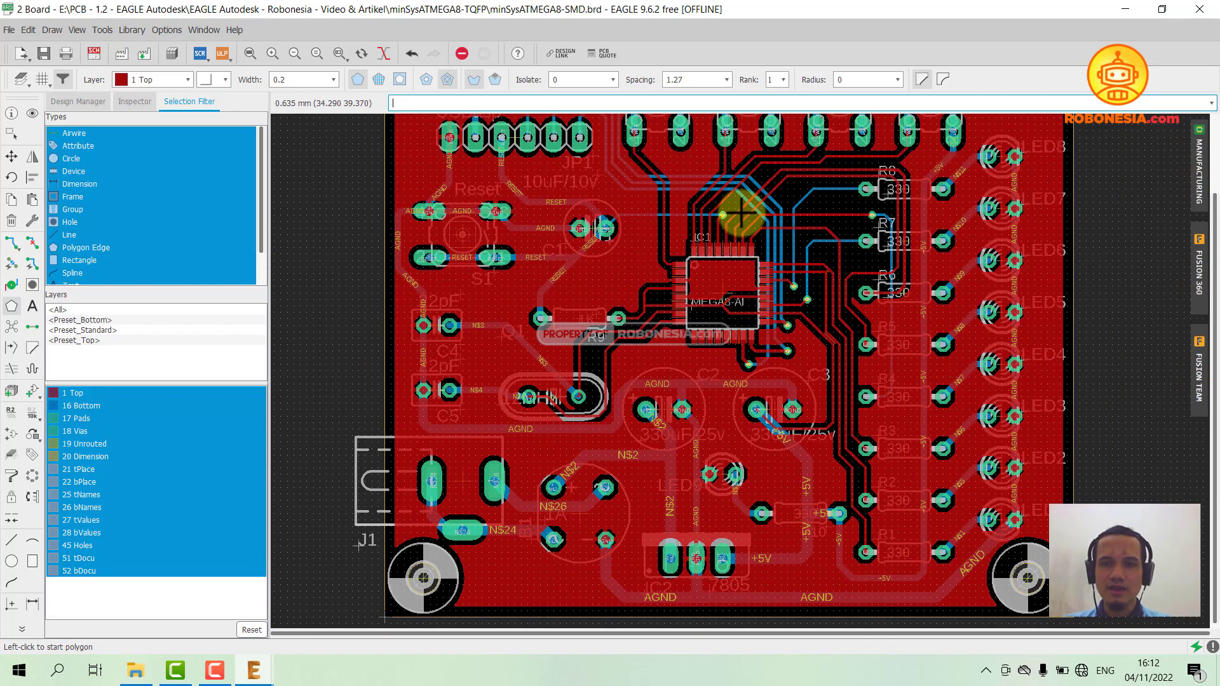
# Examine the copper fill gaps around the traces above the MEGA8-AI and between capacitor C3 and resistors R2 to R4.
pyautogui.scroll(5, 756, 181)
pyautogui.scroll(1, 751, 183)
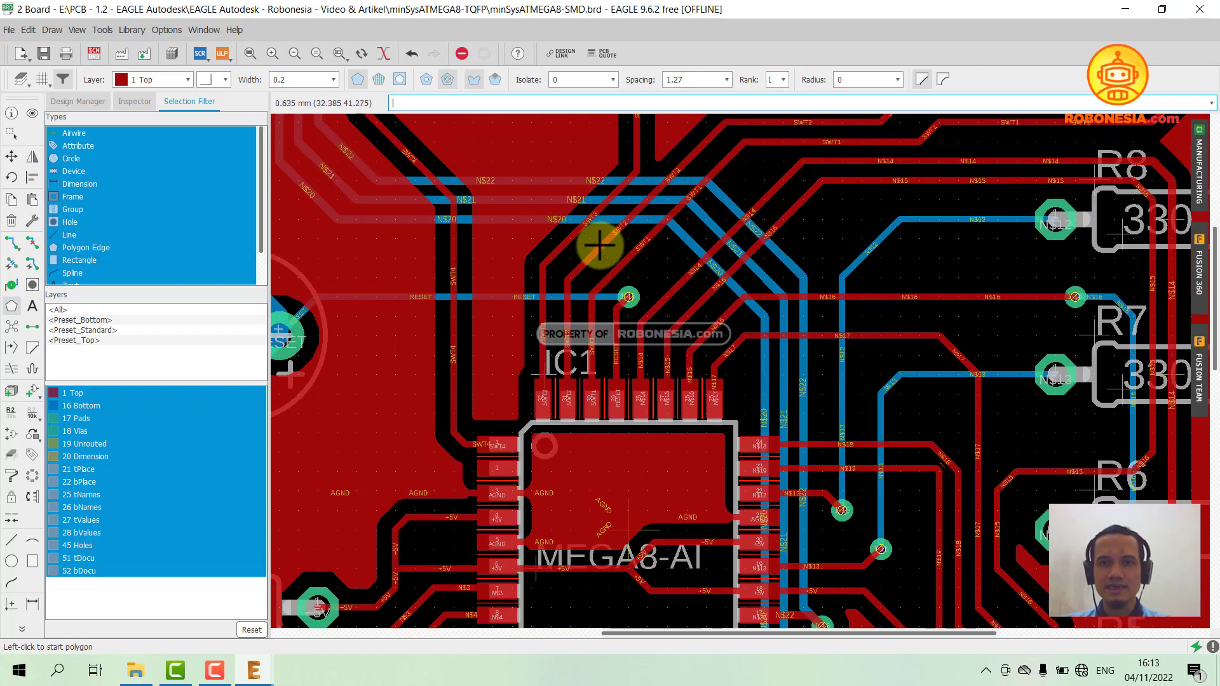
pyautogui.scroll(-4, 599, 244)
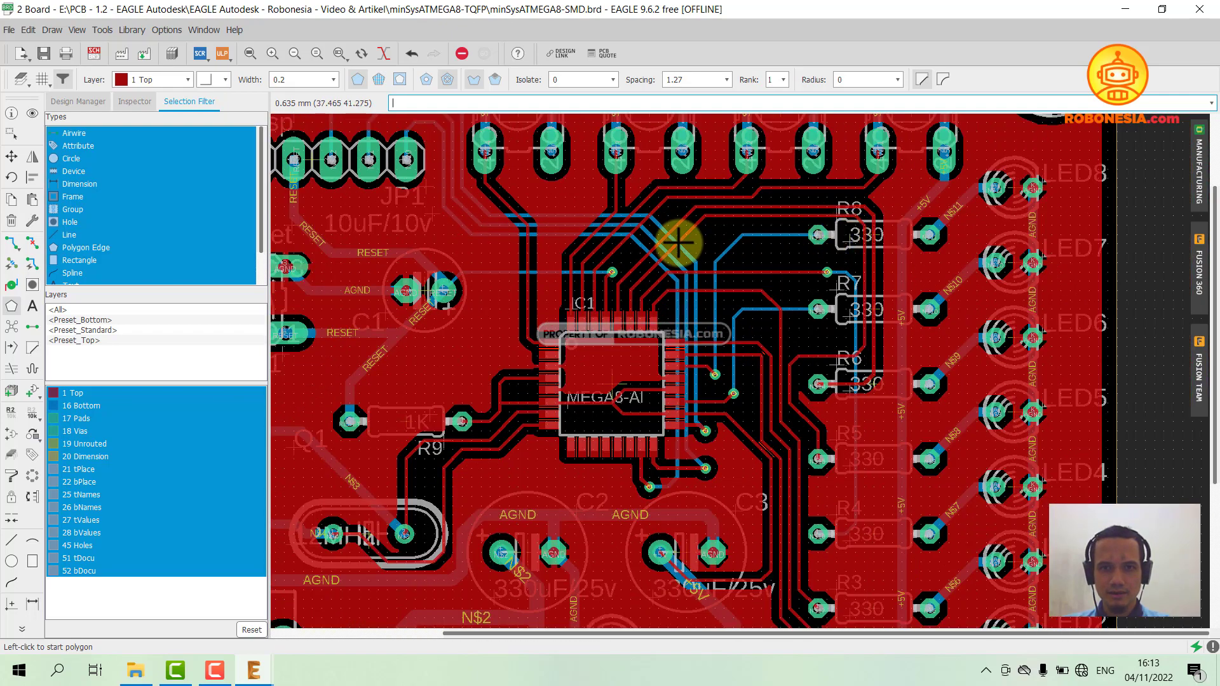
pyautogui.scroll(-4, 688, 239)
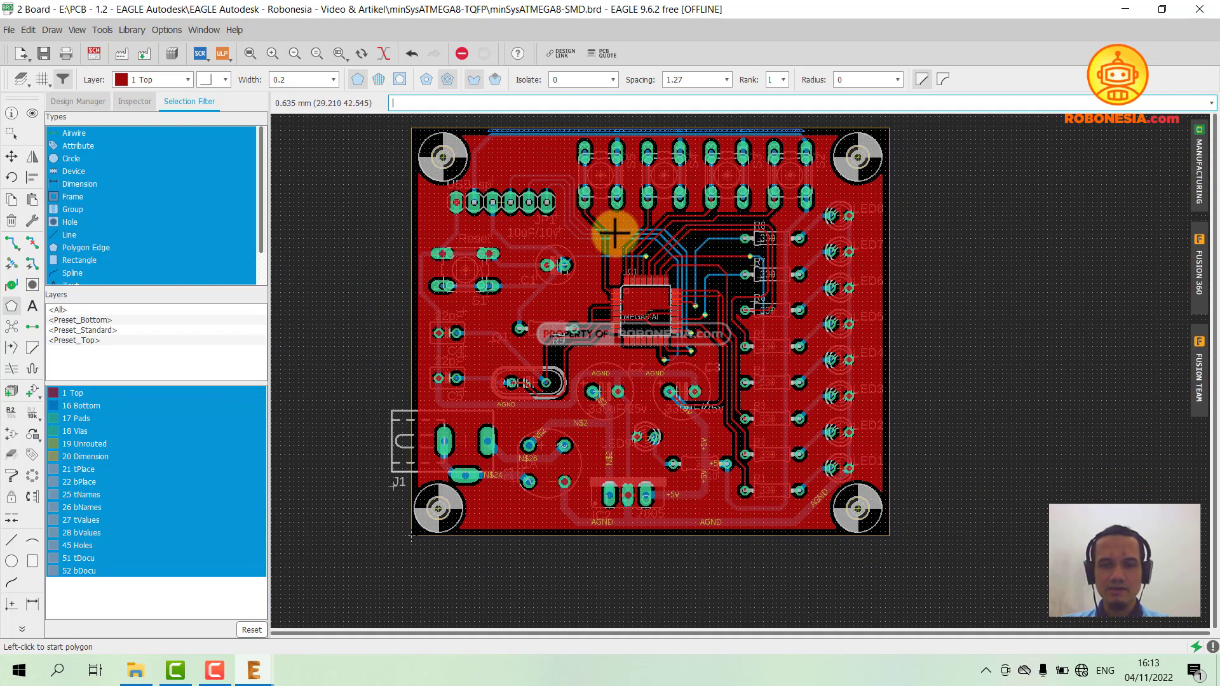
pyautogui.scroll(2, 727, 399)
pyautogui.scroll(1, 724, 401)
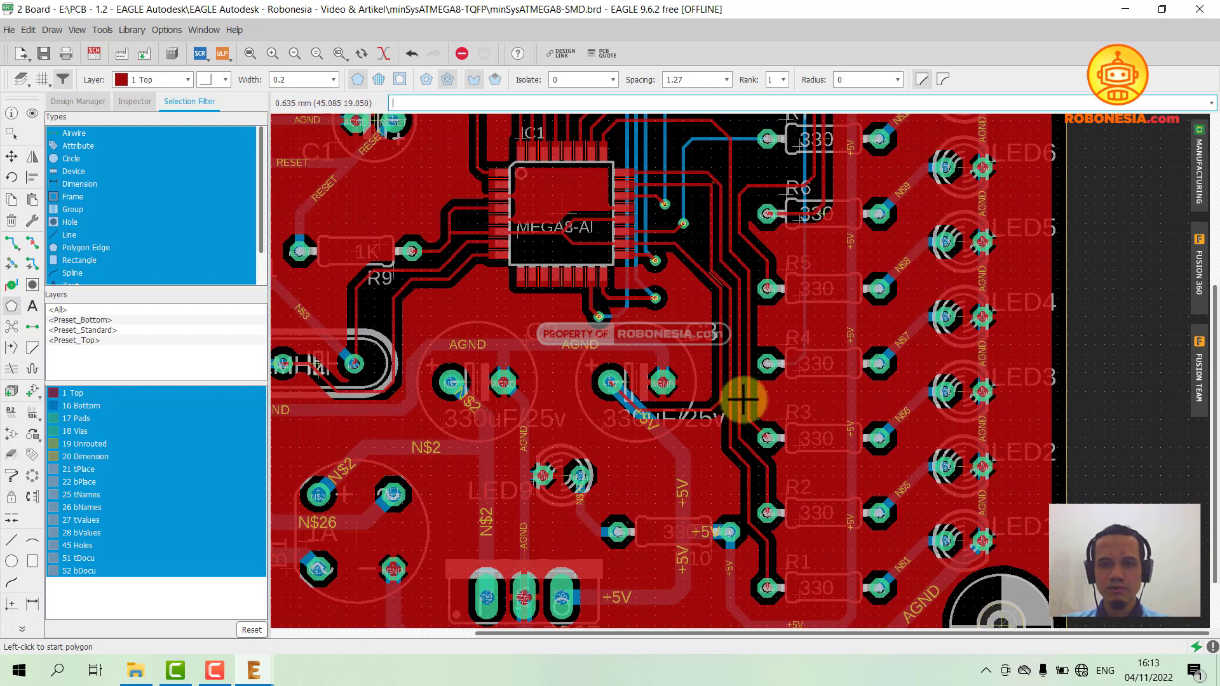
pyautogui.scroll(2, 757, 408)
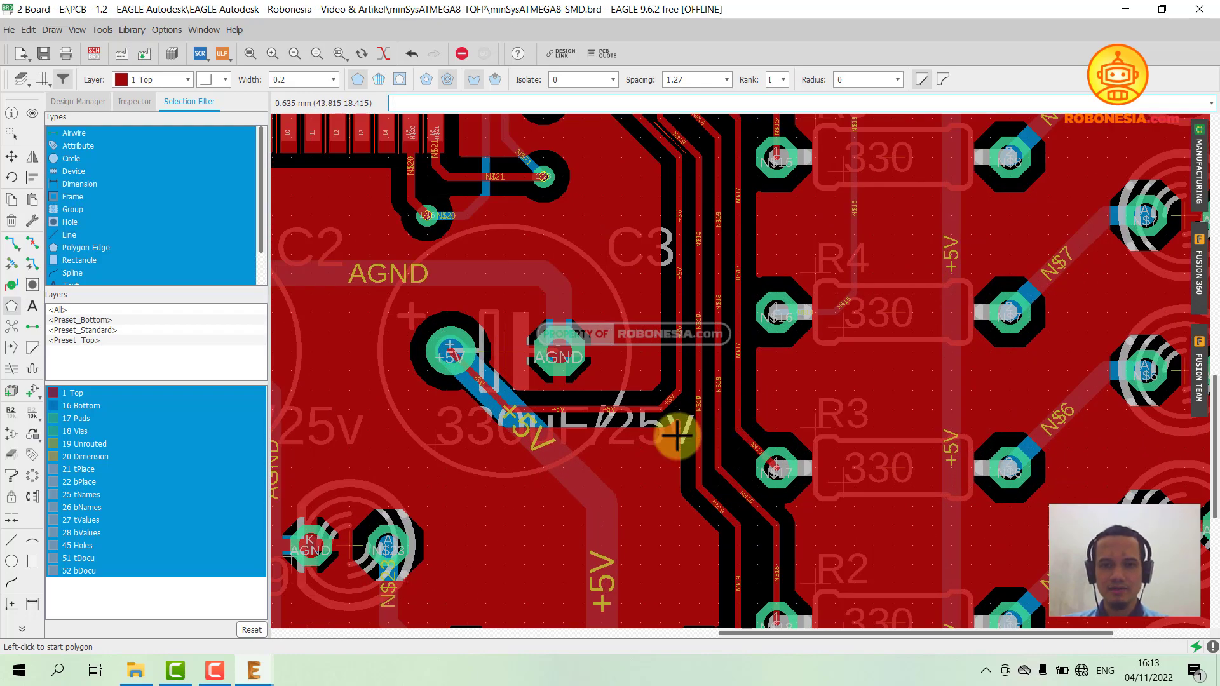
pyautogui.scroll(-4, 678, 444)
pyautogui.scroll(-2, 729, 350)
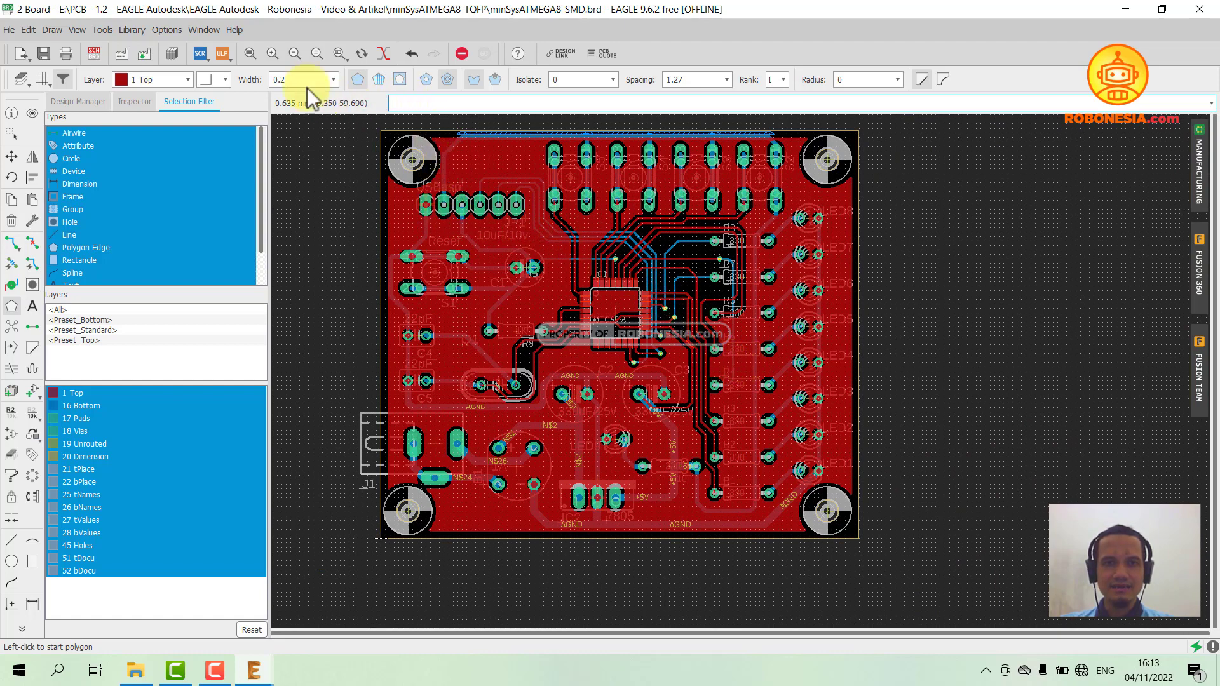
# Draw a rectangular copper polygon on layer 16 Bottom around the whole board outline and name its signal AGND.
pyautogui.click(250, 53)
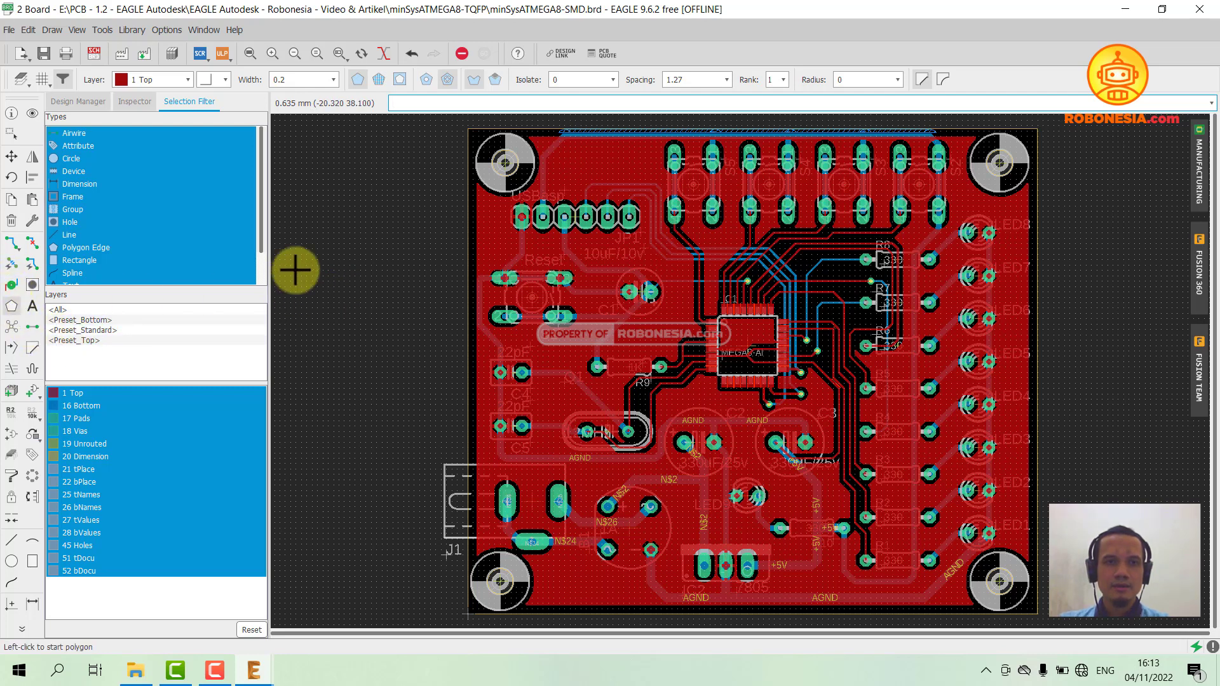
pyautogui.click(183, 83)
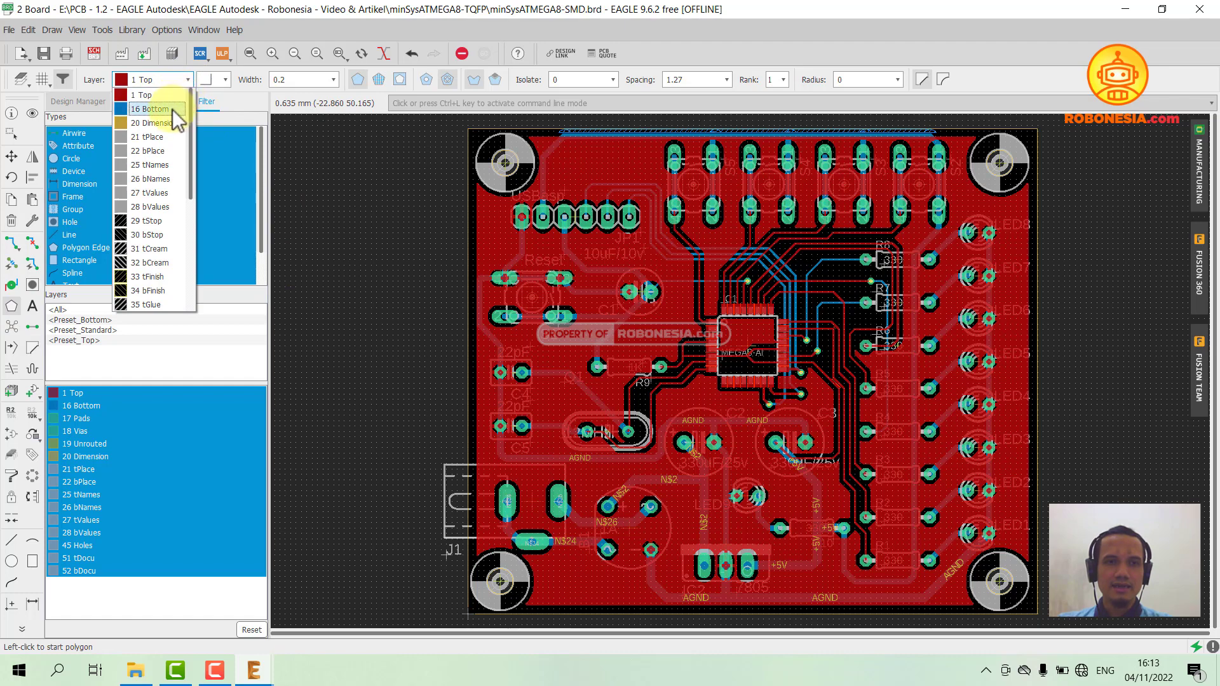
pyautogui.click(159, 109)
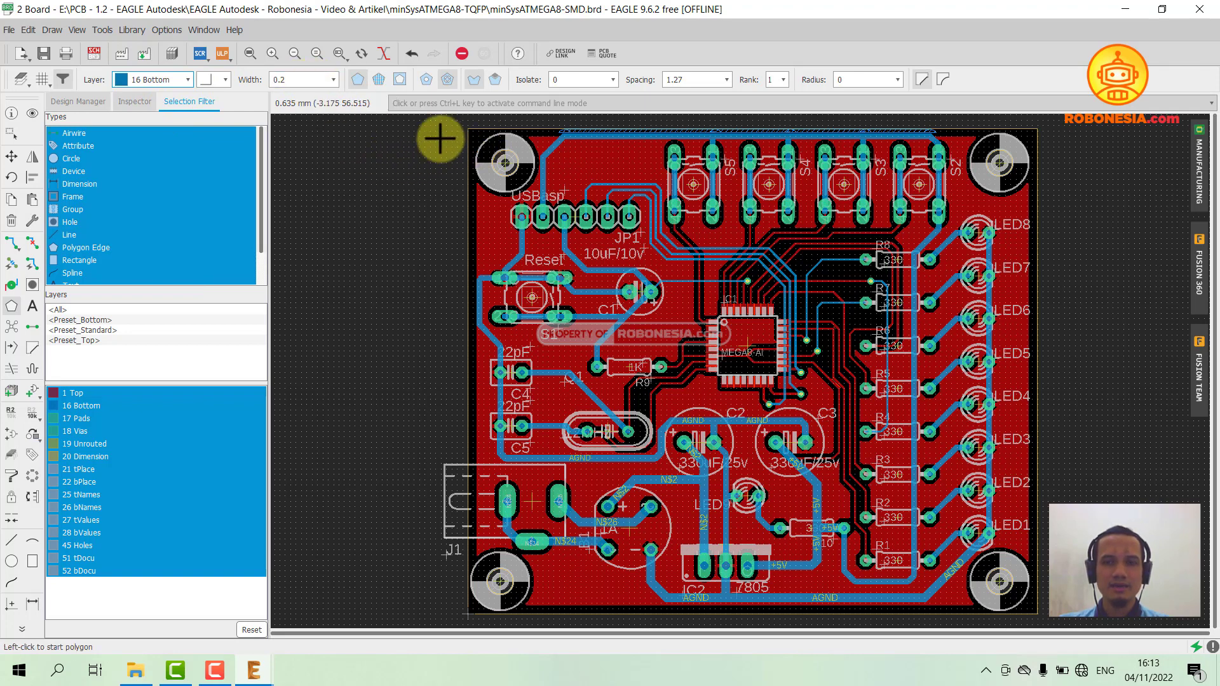
pyautogui.click(480, 129)
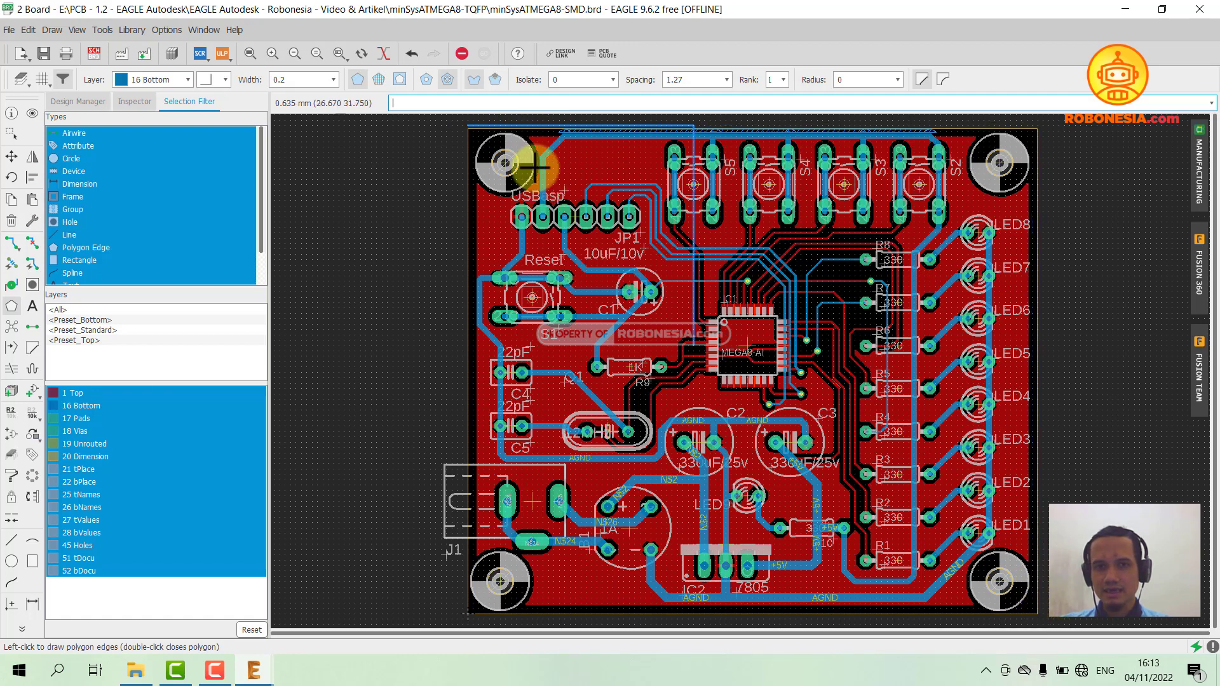
pyautogui.click(1035, 612)
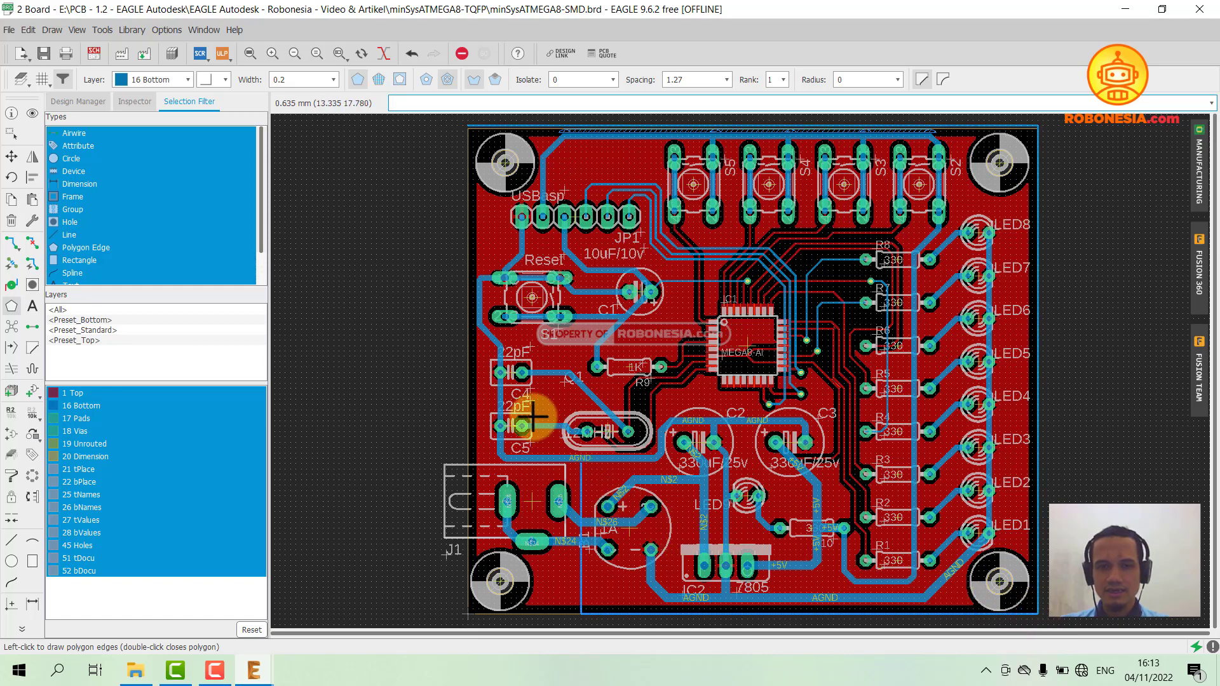
pyautogui.scroll(-1, 486, 362)
pyautogui.scroll(4, 469, 177)
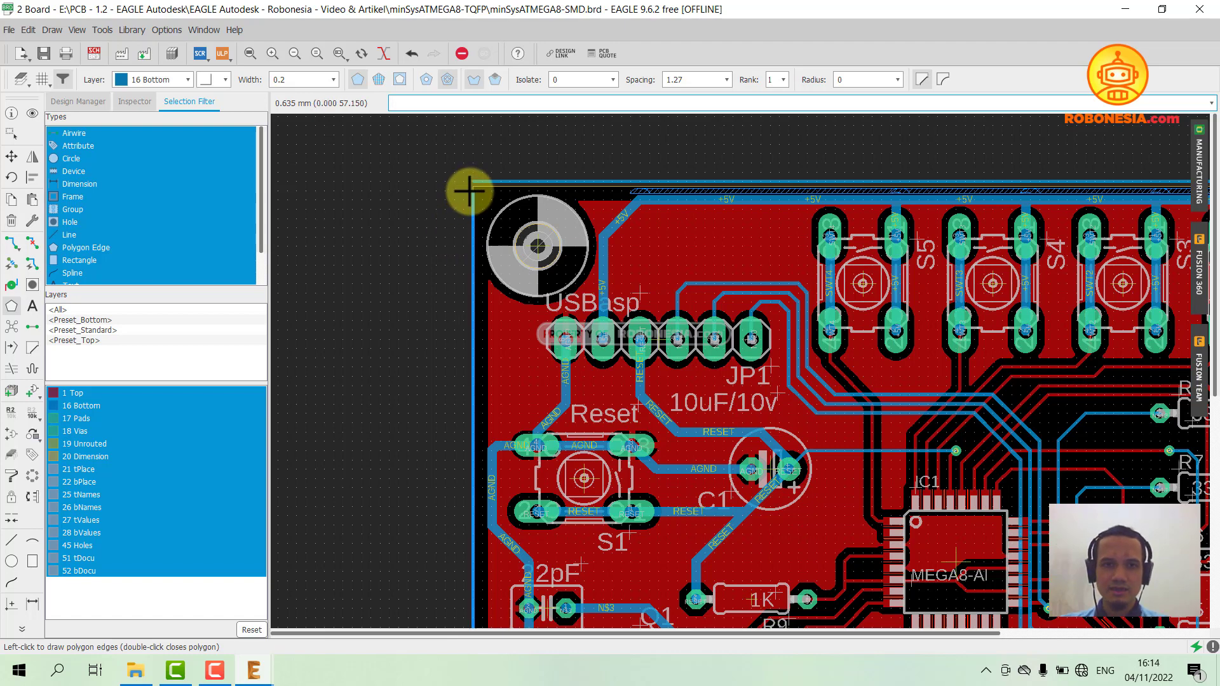
pyautogui.scroll(3, 470, 186)
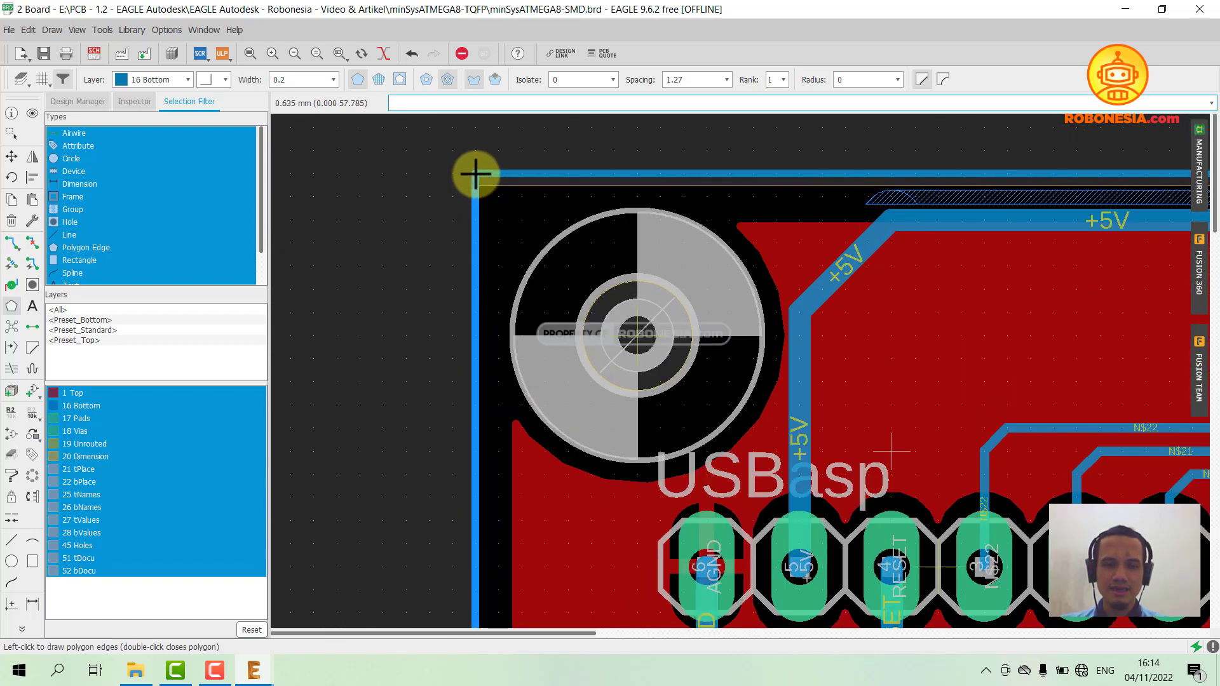
pyautogui.scroll(2, 475, 172)
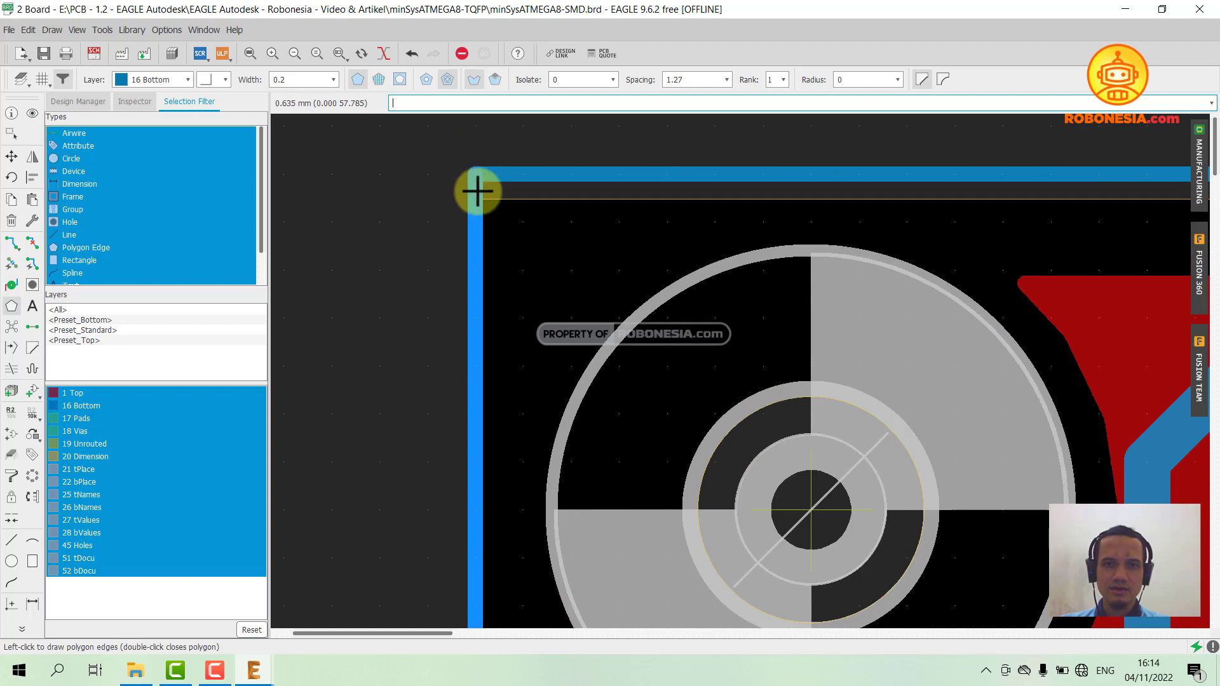
pyautogui.doubleClick(477, 172)
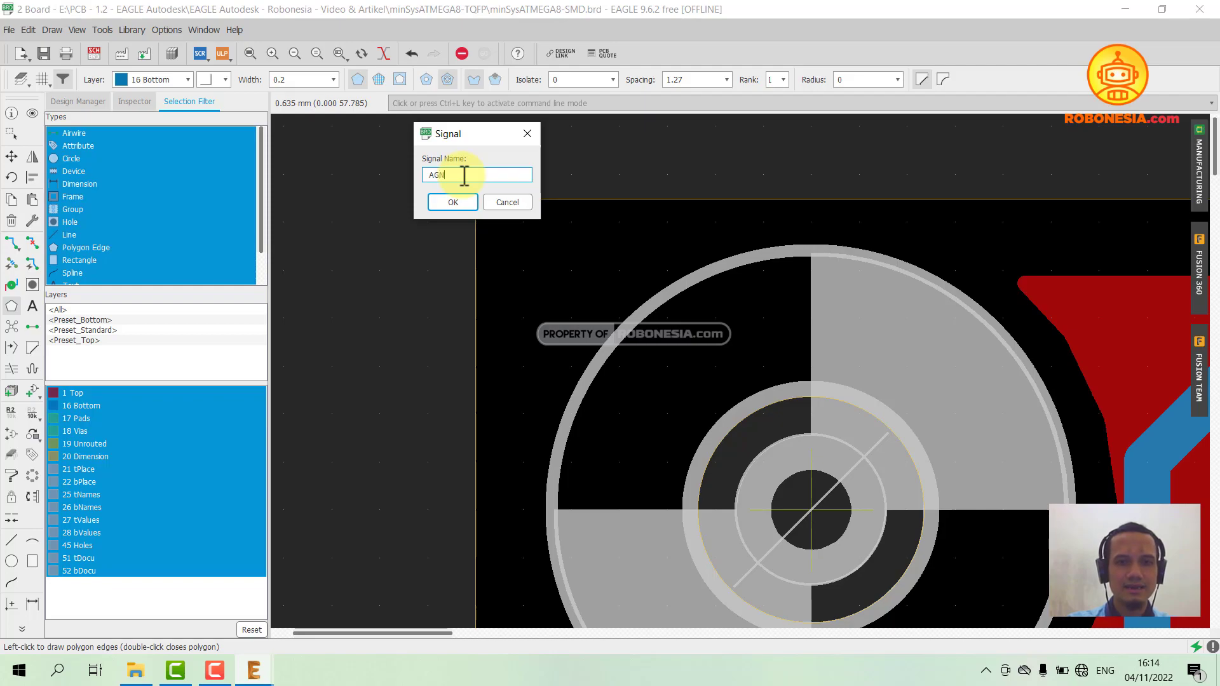
pyautogui.click(468, 202)
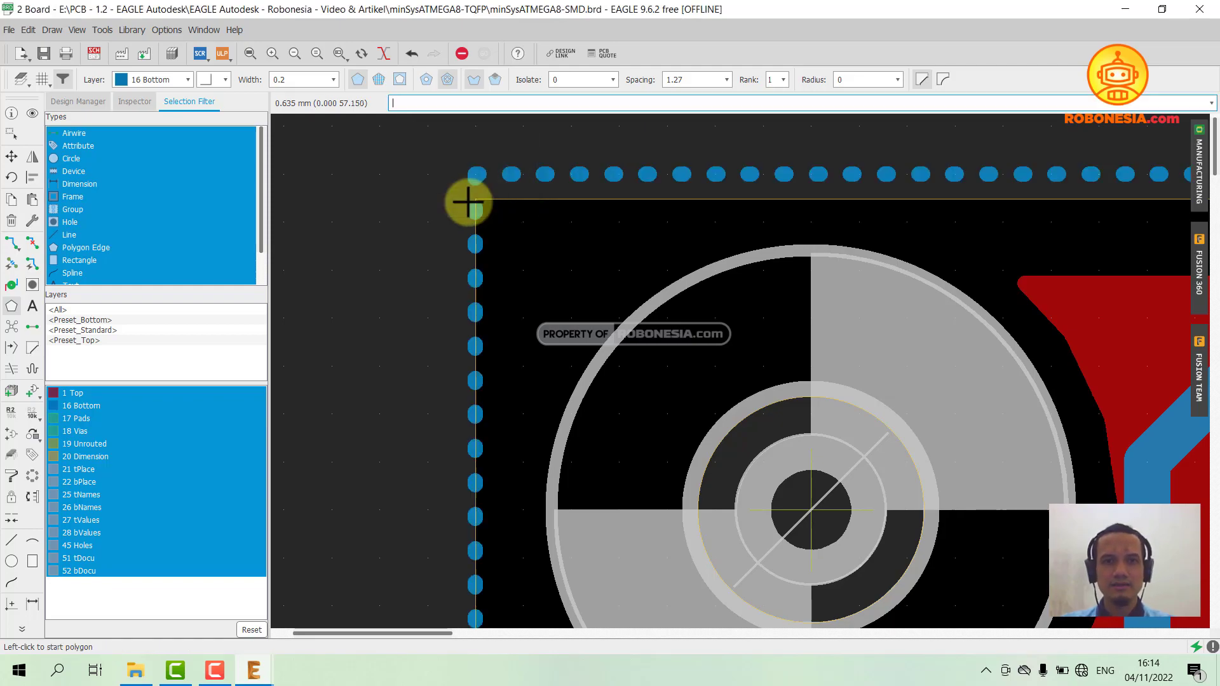
# Run Ratsnest to fill the AGND polygon on the bottom layer with copper.
pyautogui.scroll(-4, 468, 199)
pyautogui.scroll(-6, 521, 183)
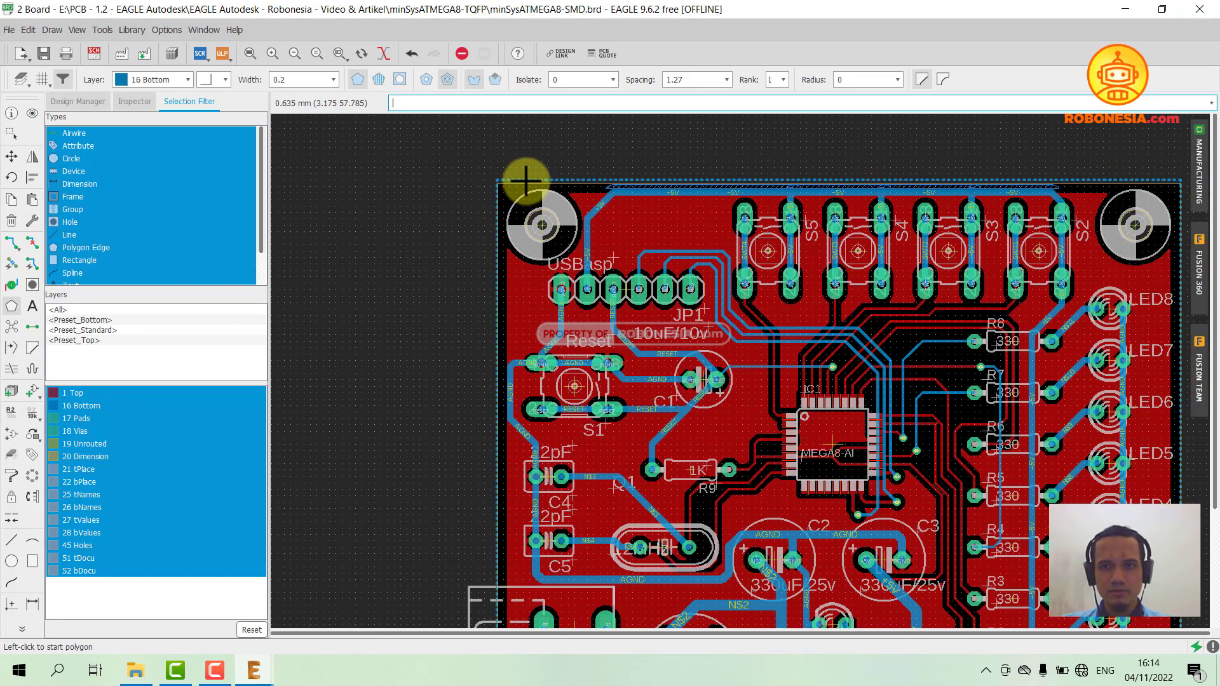
pyautogui.scroll(2, 595, 404)
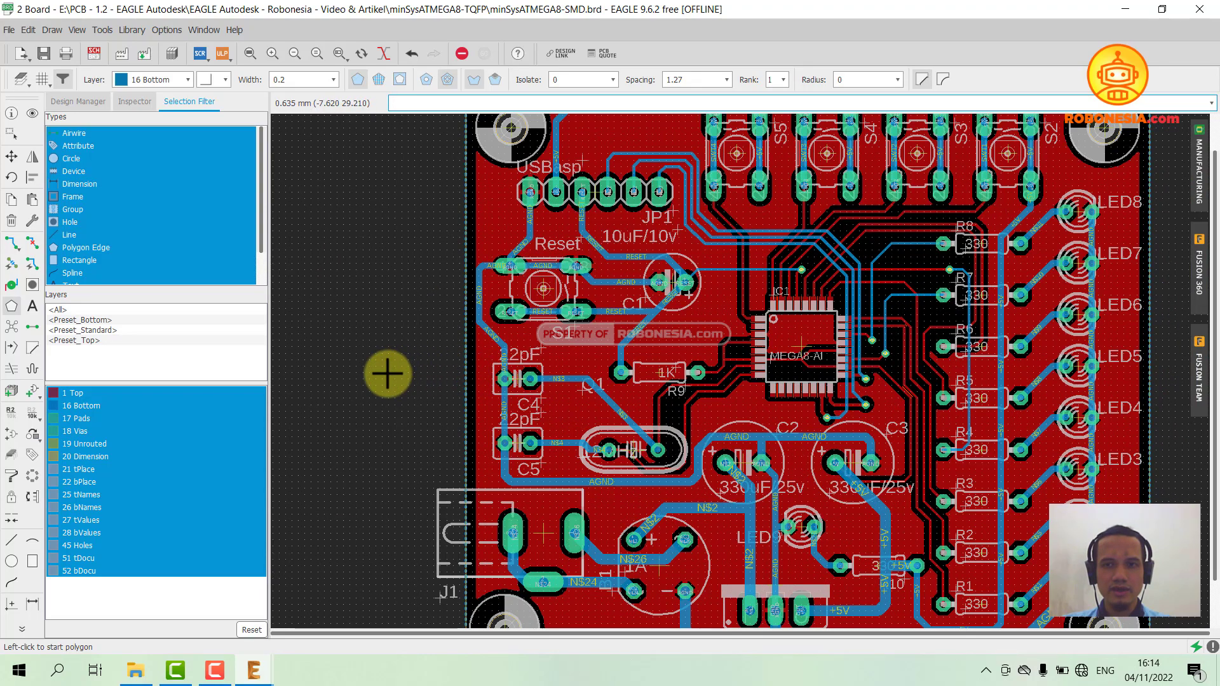
pyautogui.scroll(-2, 387, 374)
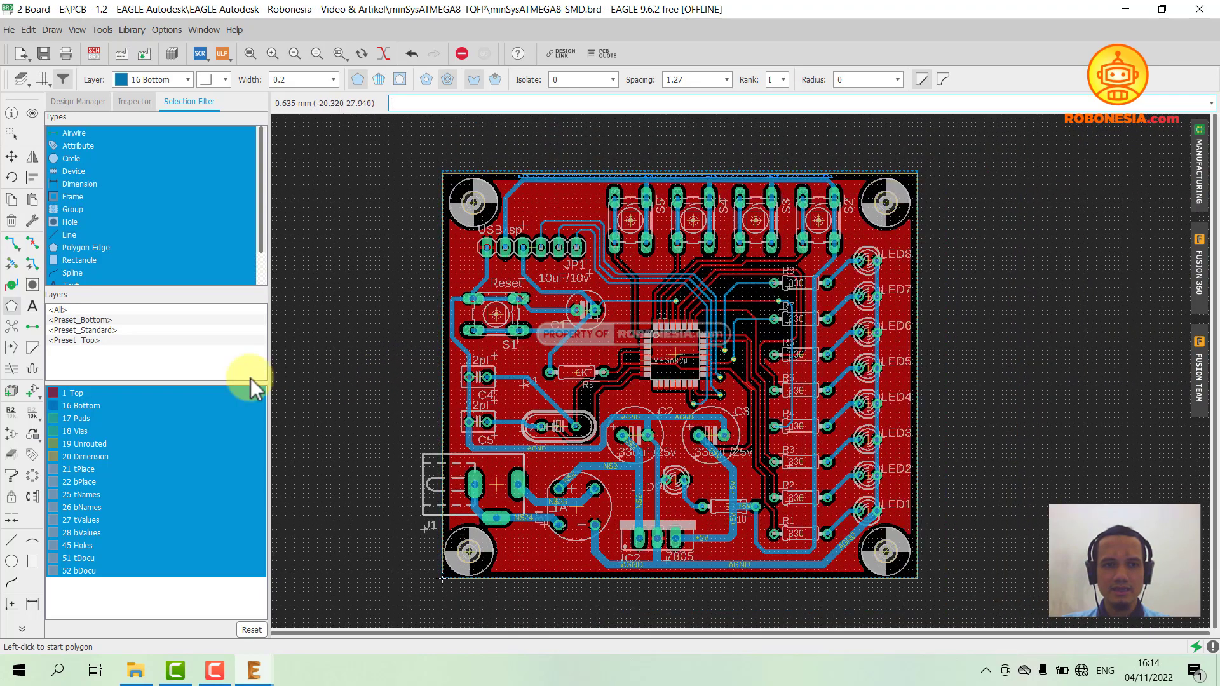
pyautogui.click(12, 331)
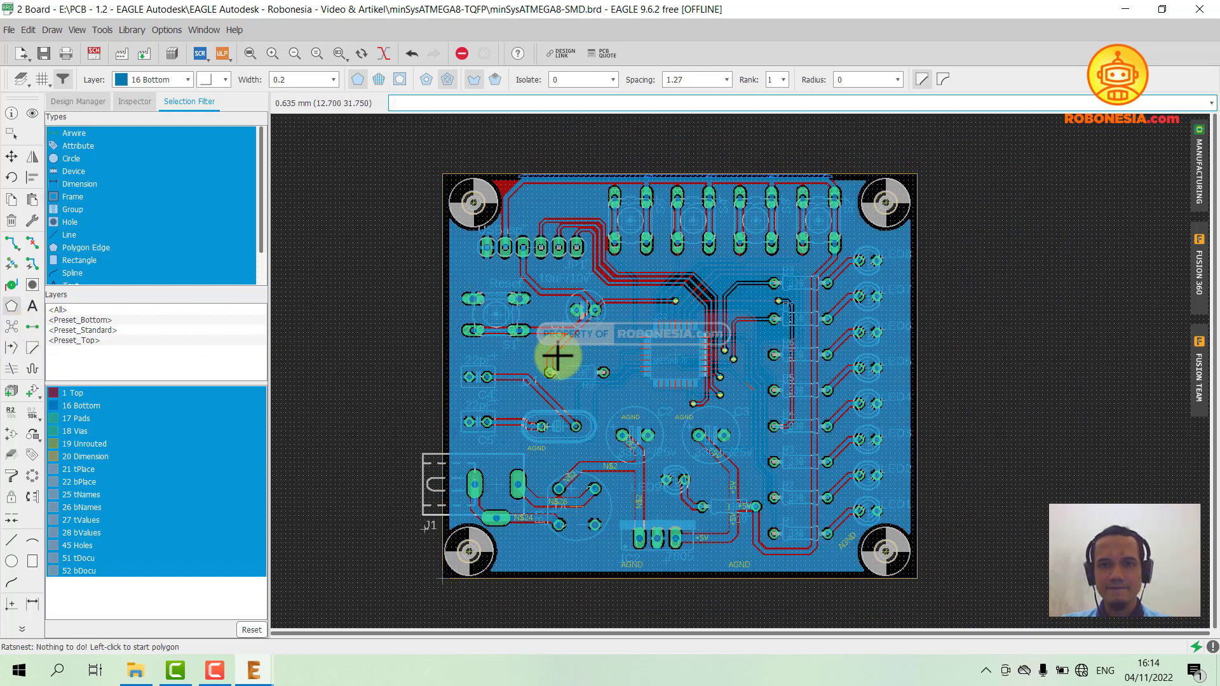
# Examine the bottom copper fill around the MEGA8-AI, the N$20 to N$22 traces and the RESET trace near JP1.
pyautogui.scroll(4, 666, 371)
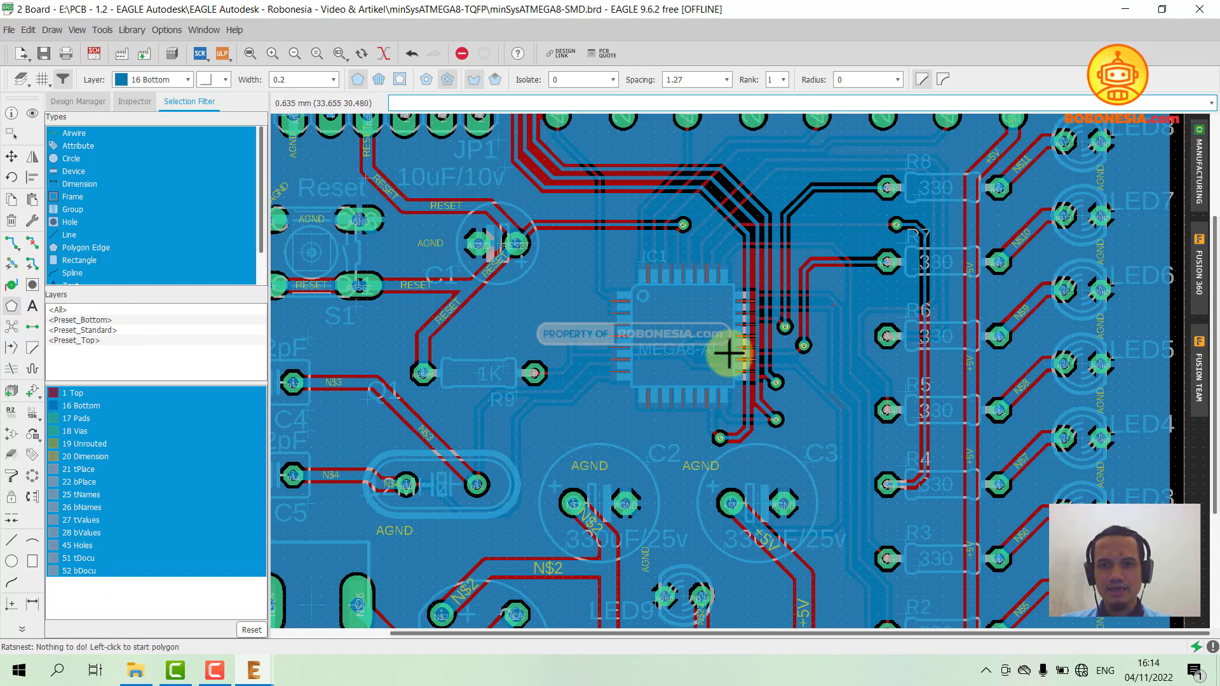
pyautogui.scroll(3, 814, 300)
pyautogui.scroll(-6, 712, 357)
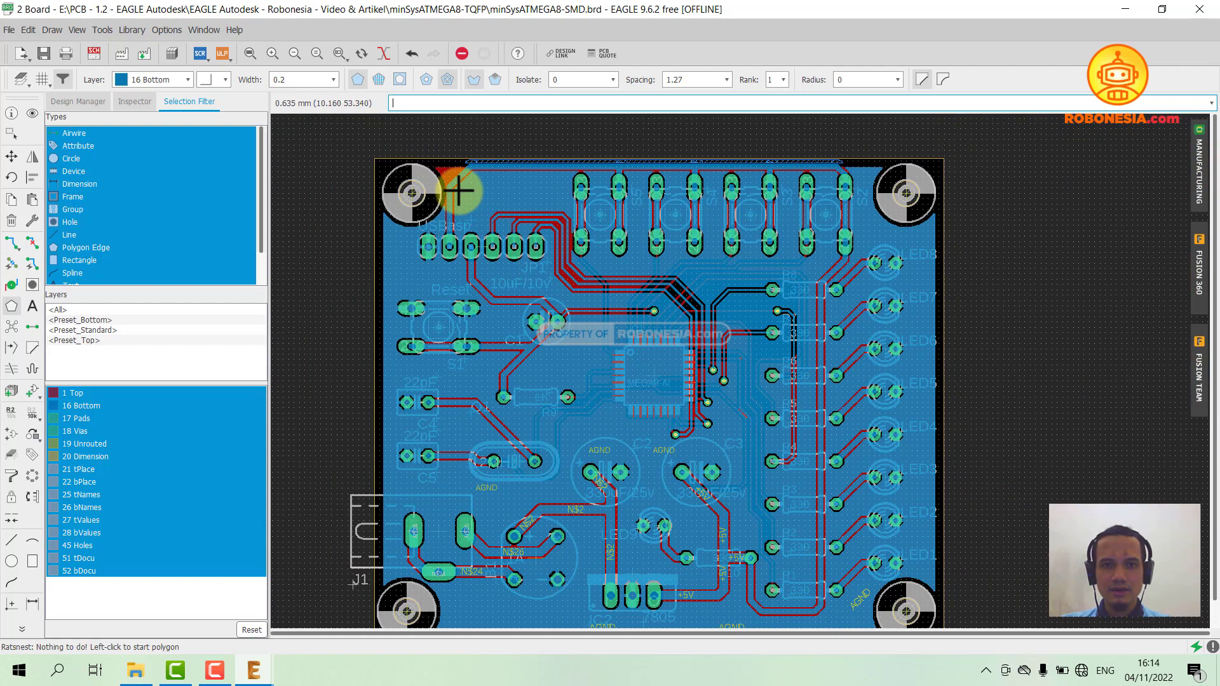
pyautogui.scroll(-1, 521, 185)
pyautogui.scroll(4, 519, 187)
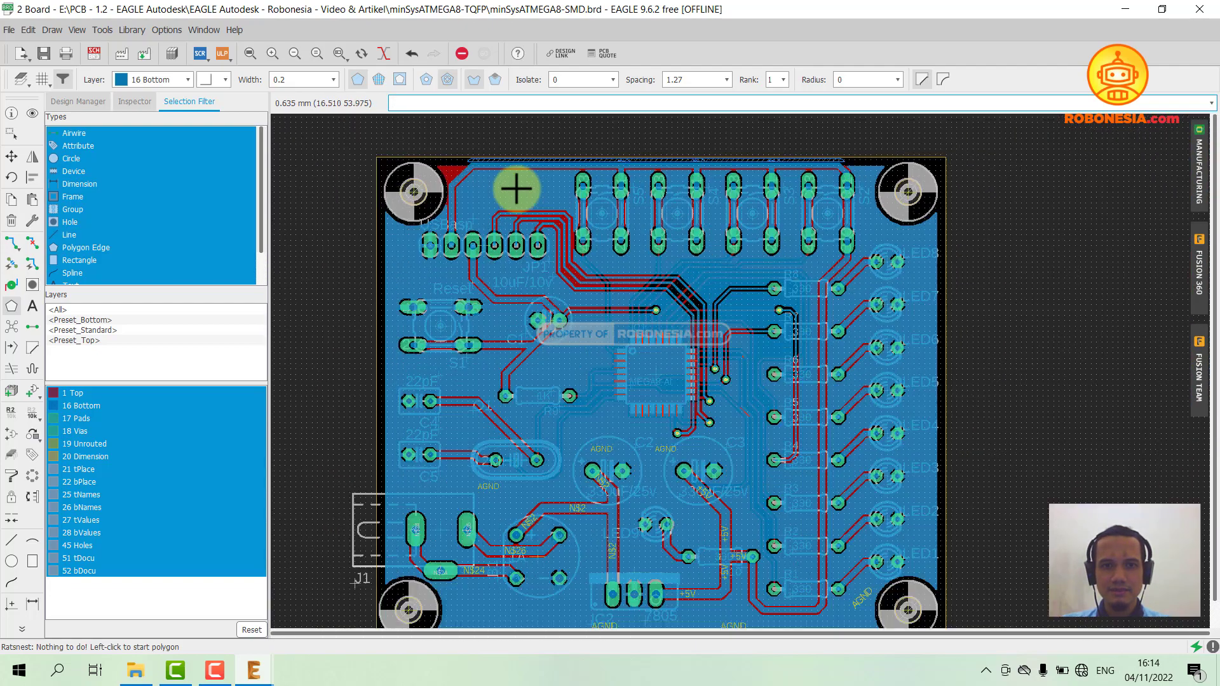
pyautogui.scroll(-2, 507, 196)
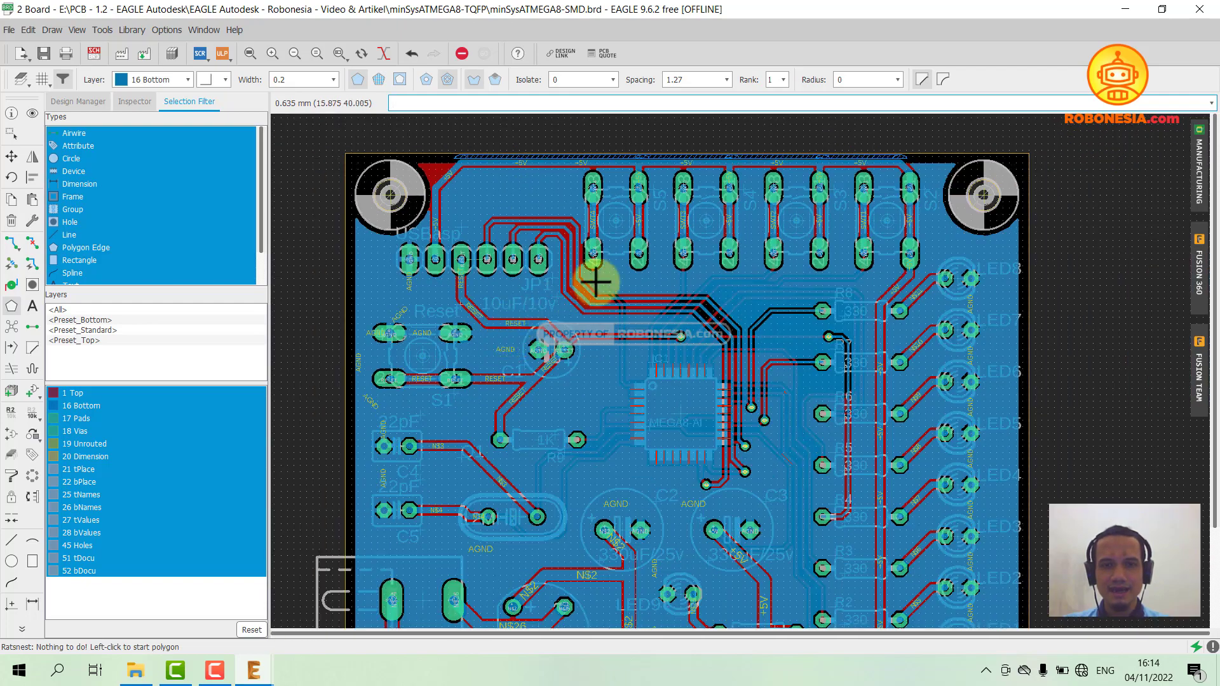
pyautogui.scroll(5, 597, 273)
pyautogui.scroll(2, 608, 269)
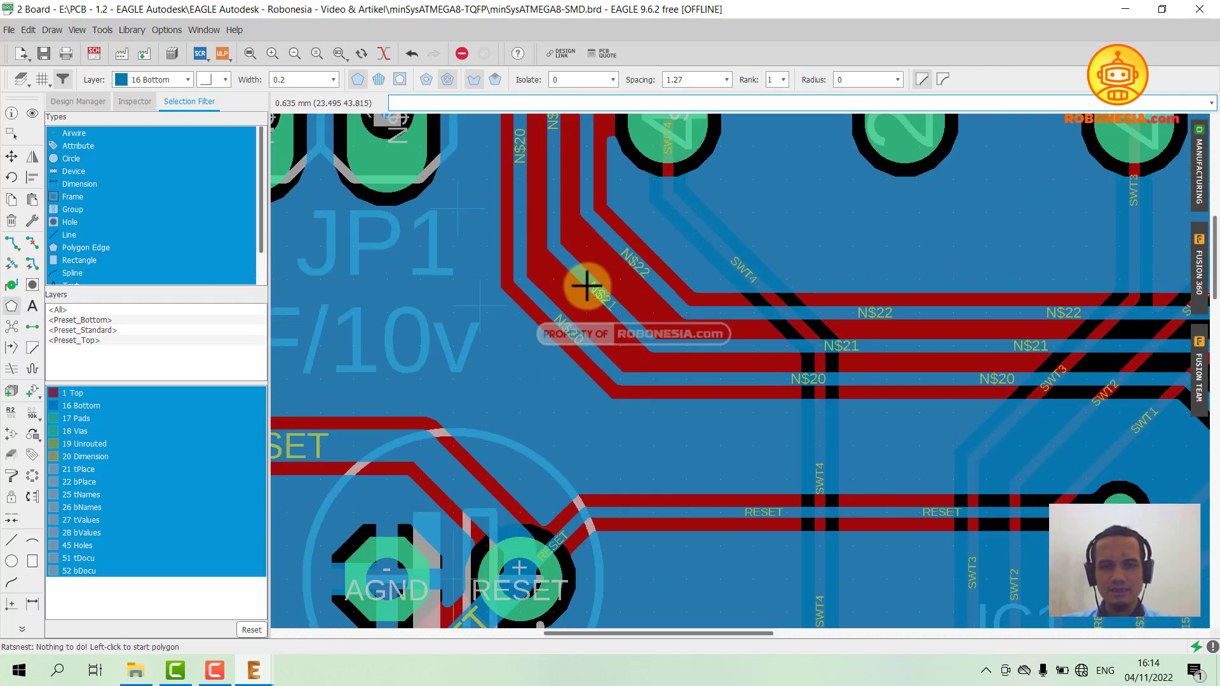
pyautogui.scroll(-2, 544, 341)
pyautogui.scroll(1, 548, 344)
pyautogui.scroll(-2, 563, 353)
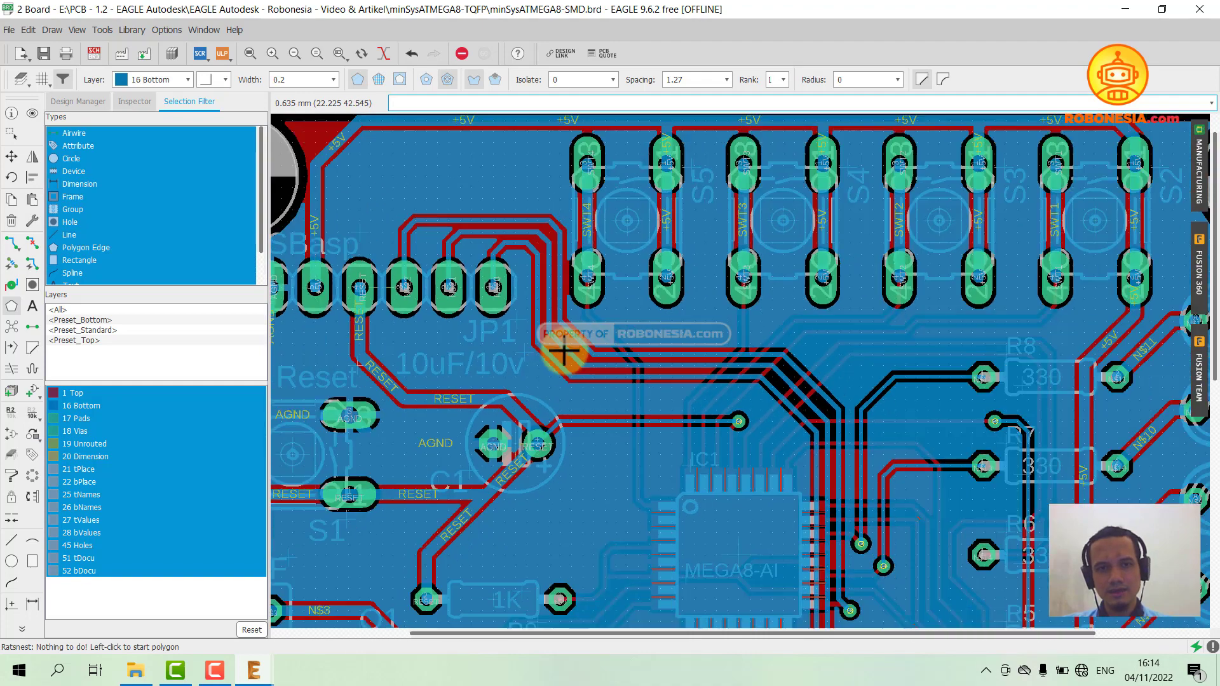
pyautogui.scroll(3, 384, 375)
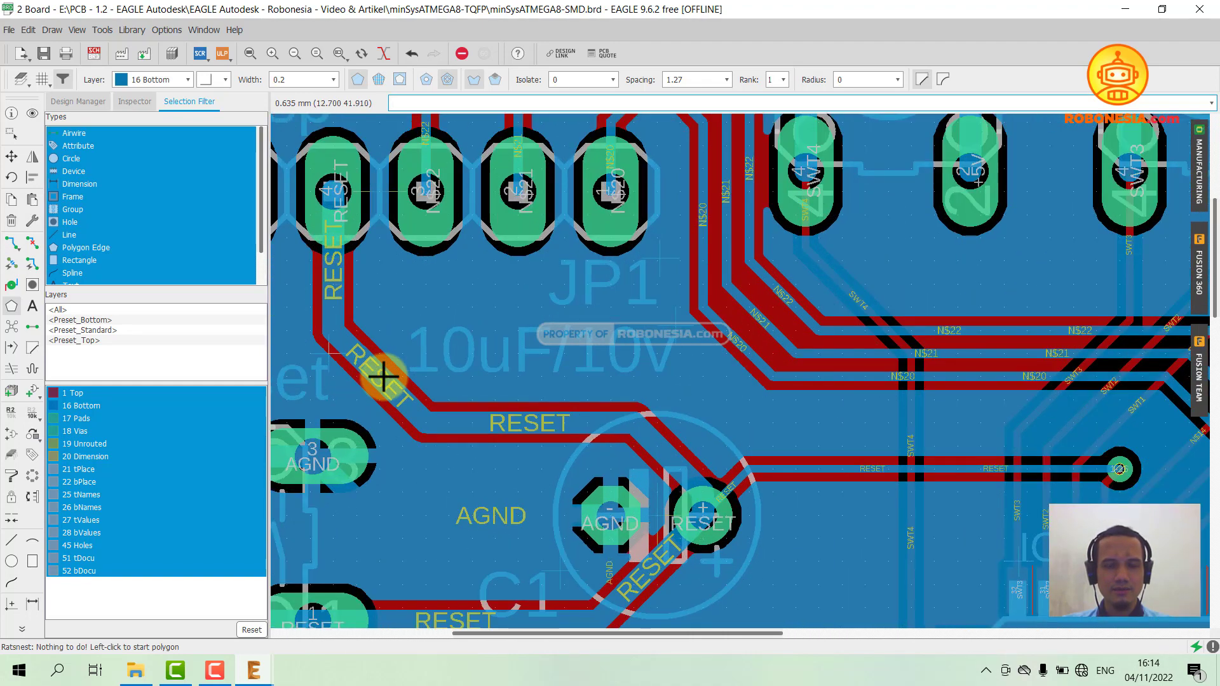
pyautogui.scroll(2, 384, 376)
pyautogui.scroll(-1, 384, 378)
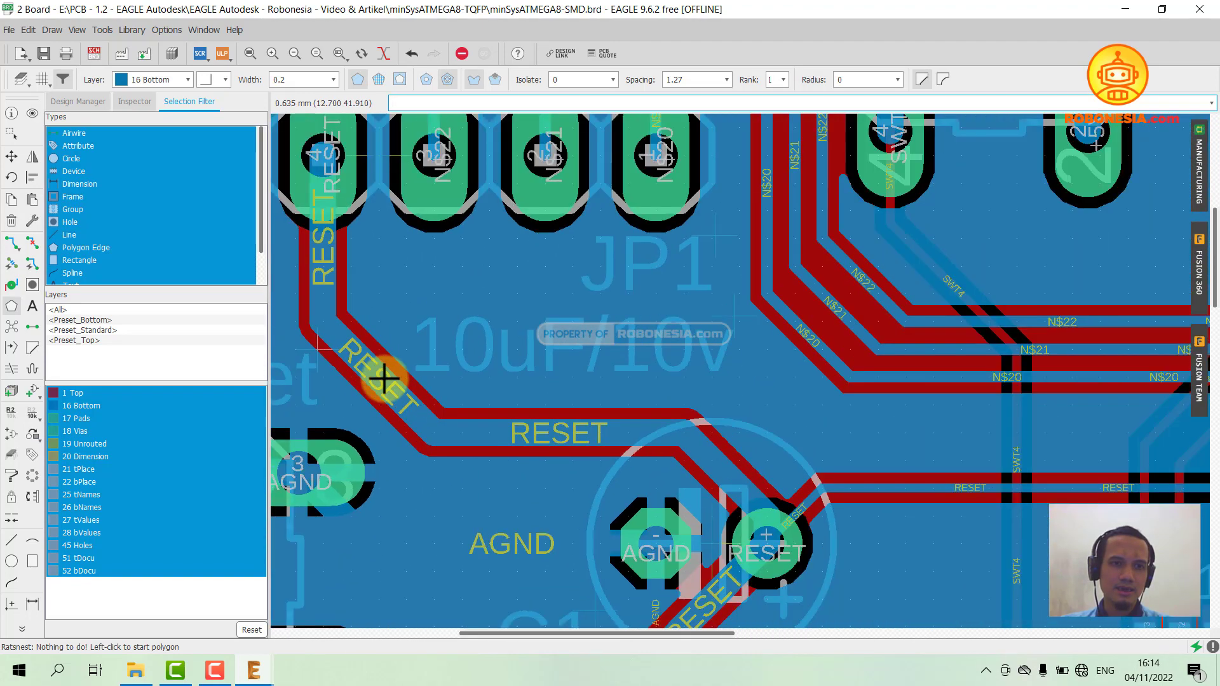
pyautogui.scroll(-2, 386, 365)
pyautogui.scroll(-1, 495, 395)
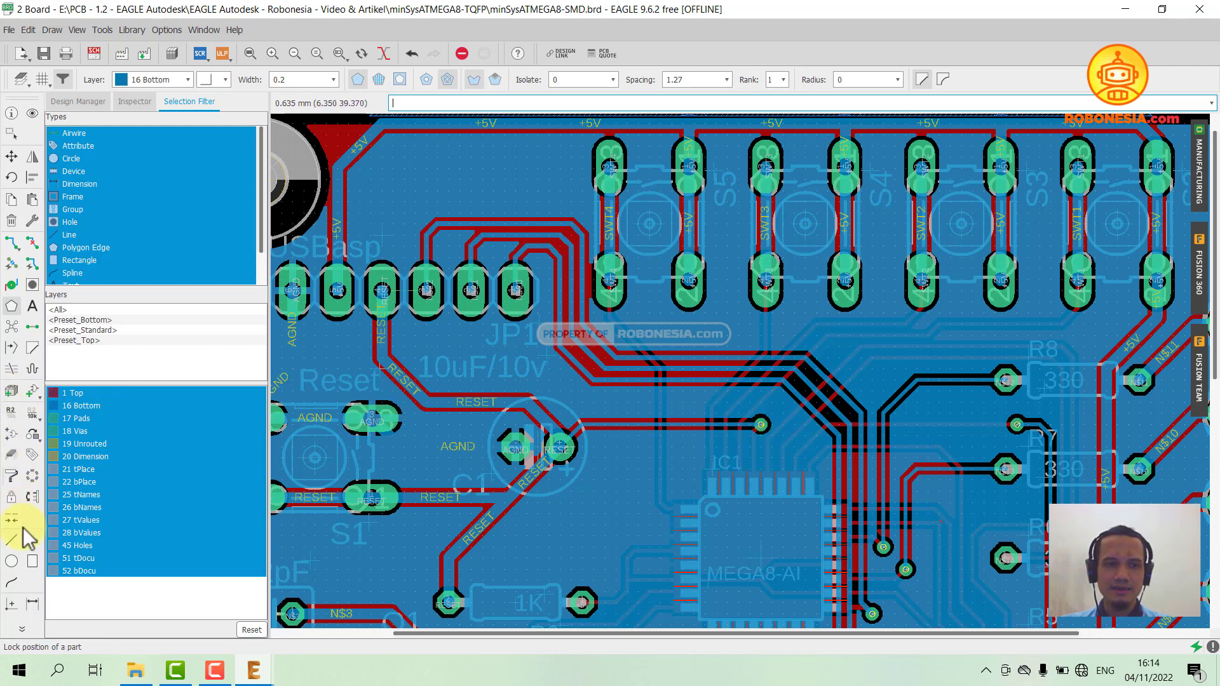
# Set the DRC different-signal wire-to-wire, wire-to-pad and wire-to-via clearances to 15mil.
pyautogui.click(23, 630)
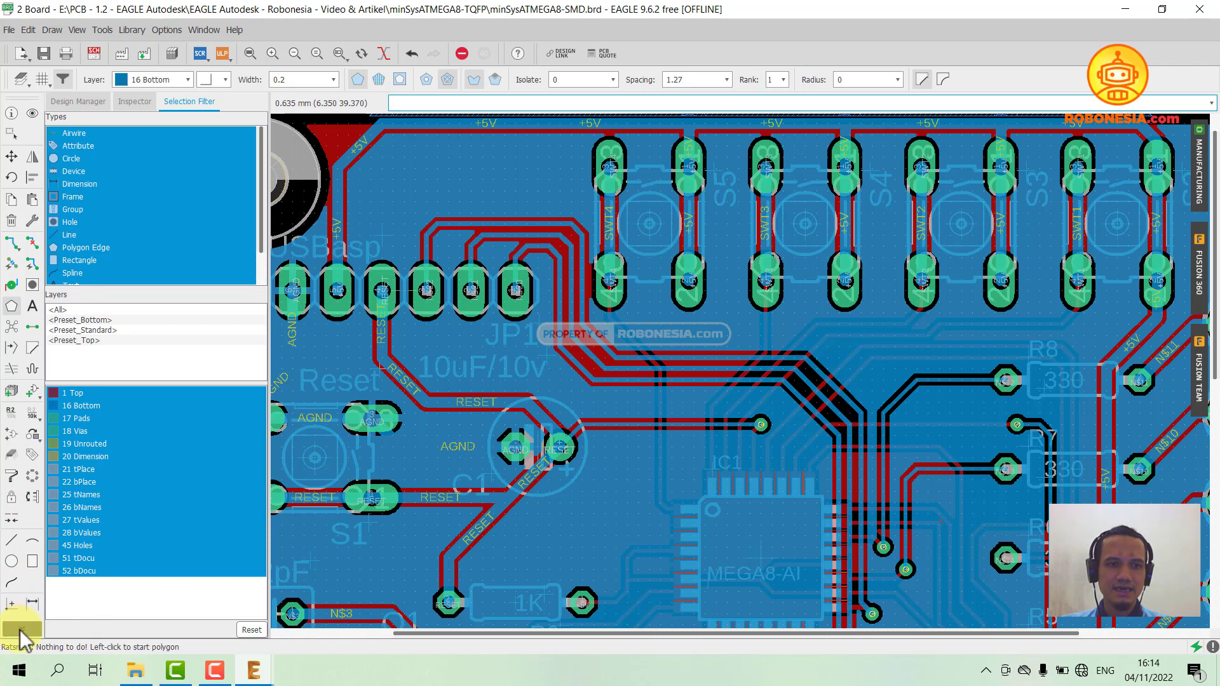
pyautogui.click(23, 630)
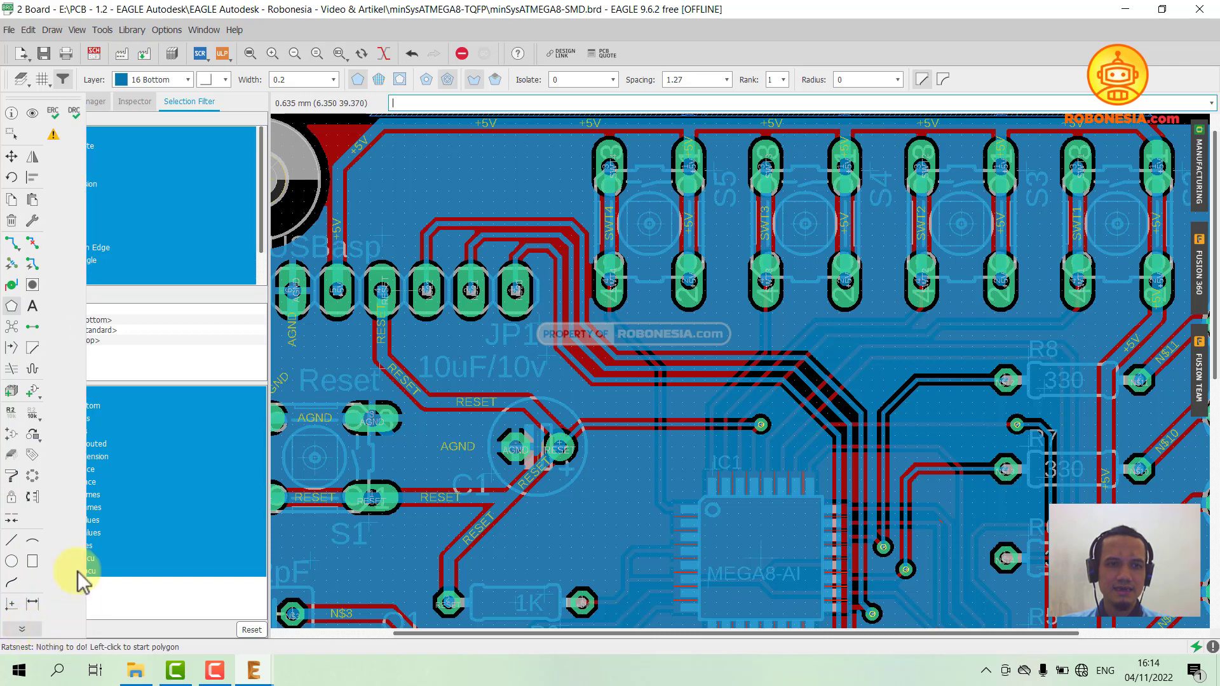
pyautogui.click(75, 111)
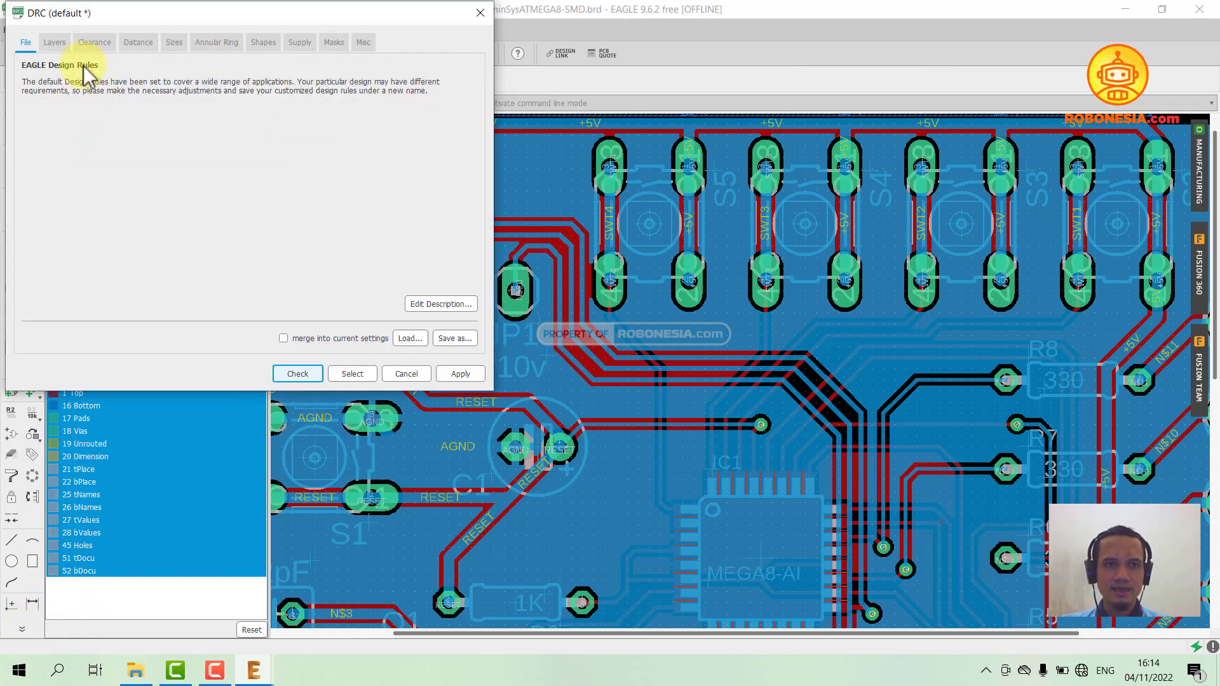
pyautogui.click(90, 41)
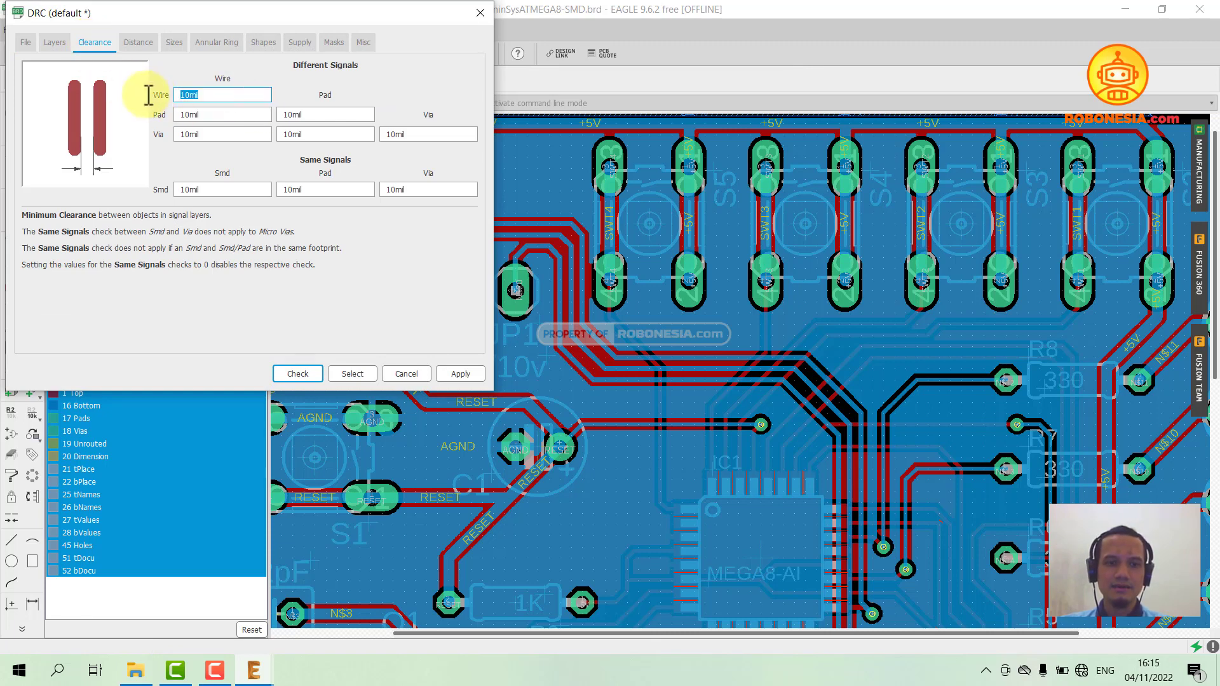
pyautogui.write('15')
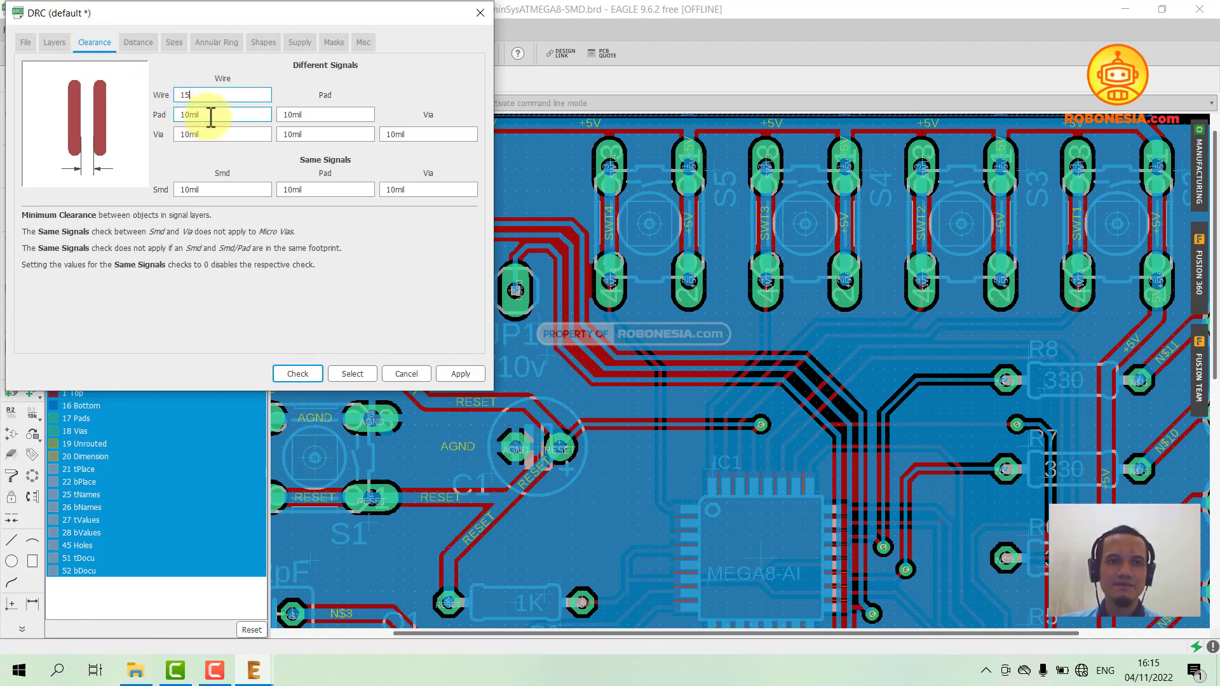
pyautogui.click(210, 116)
pyautogui.moveTo(204, 95); pyautogui.dragTo(157, 93)
pyautogui.hotkey('ctrl', 'c')
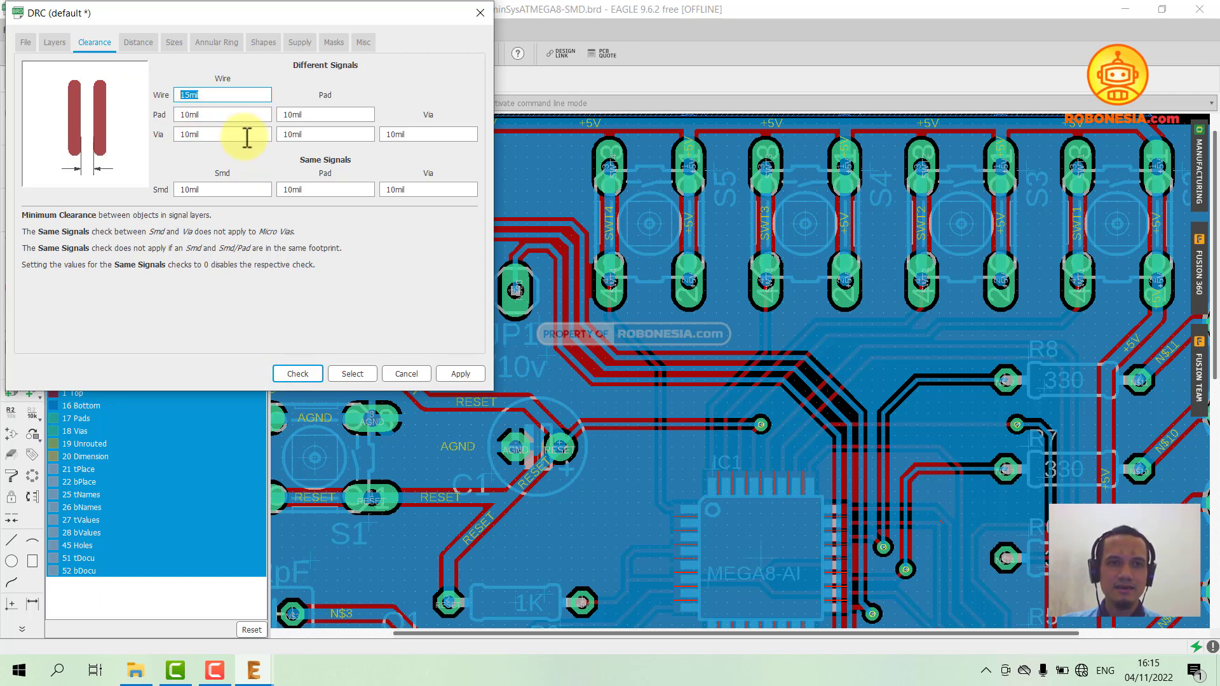
pyautogui.press('Tab')
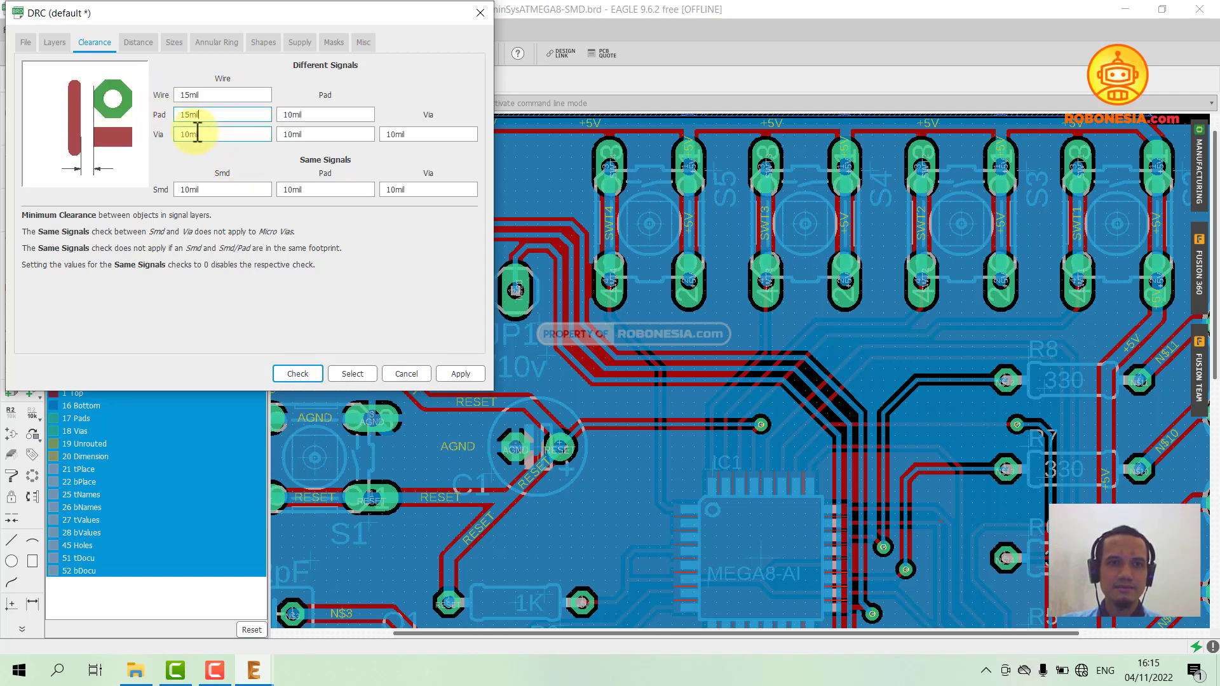
pyautogui.moveTo(197, 133); pyautogui.dragTo(162, 133)
pyautogui.hotkey('ctrl', 'v')
# Set the different-signal pad-to-pad, pad-to-via and via-to-via clearances to 15mil.
pyautogui.moveTo(310, 116); pyautogui.dragTo(263, 134)
pyautogui.hotkey('ctrl', 'v')
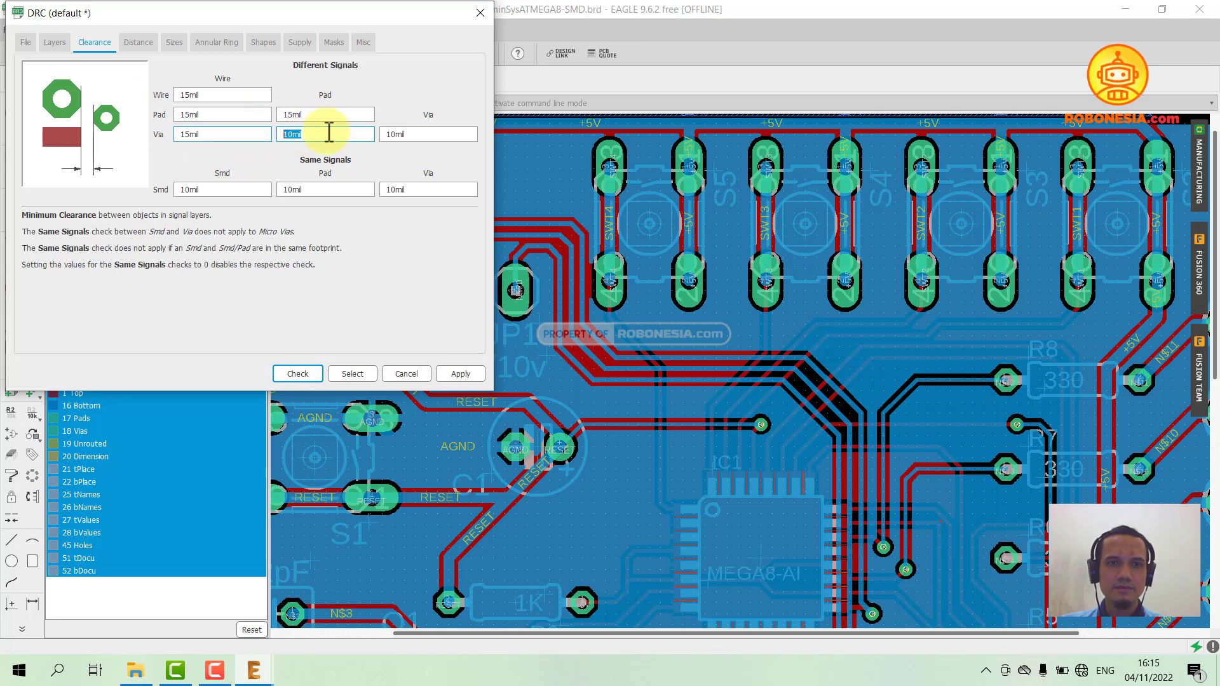
pyautogui.hotkey('ctrl', 'v')
pyautogui.press('Tab')
# Set the same-signal Smd clearances to Smd, Pad and Via to 15mil, apply the design rules and close the DRC settings.
pyautogui.press('Tab')
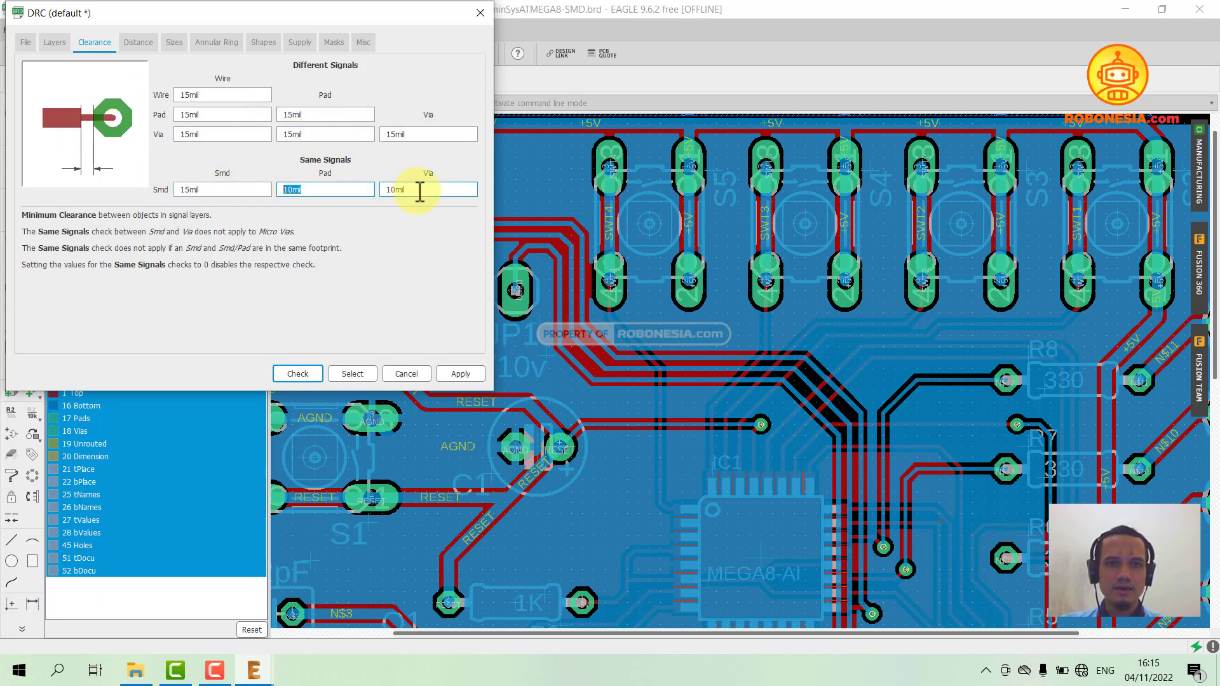
pyautogui.hotkey('ctrl', 'v')
pyautogui.press('Tab')
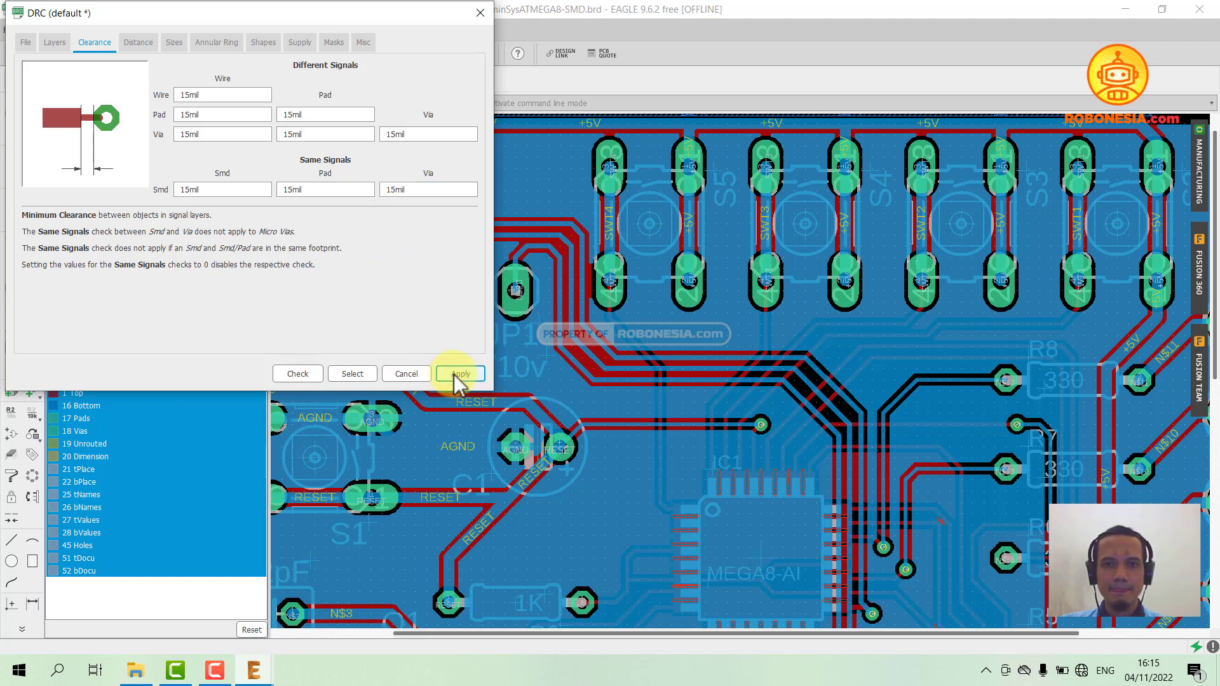
pyautogui.click(404, 374)
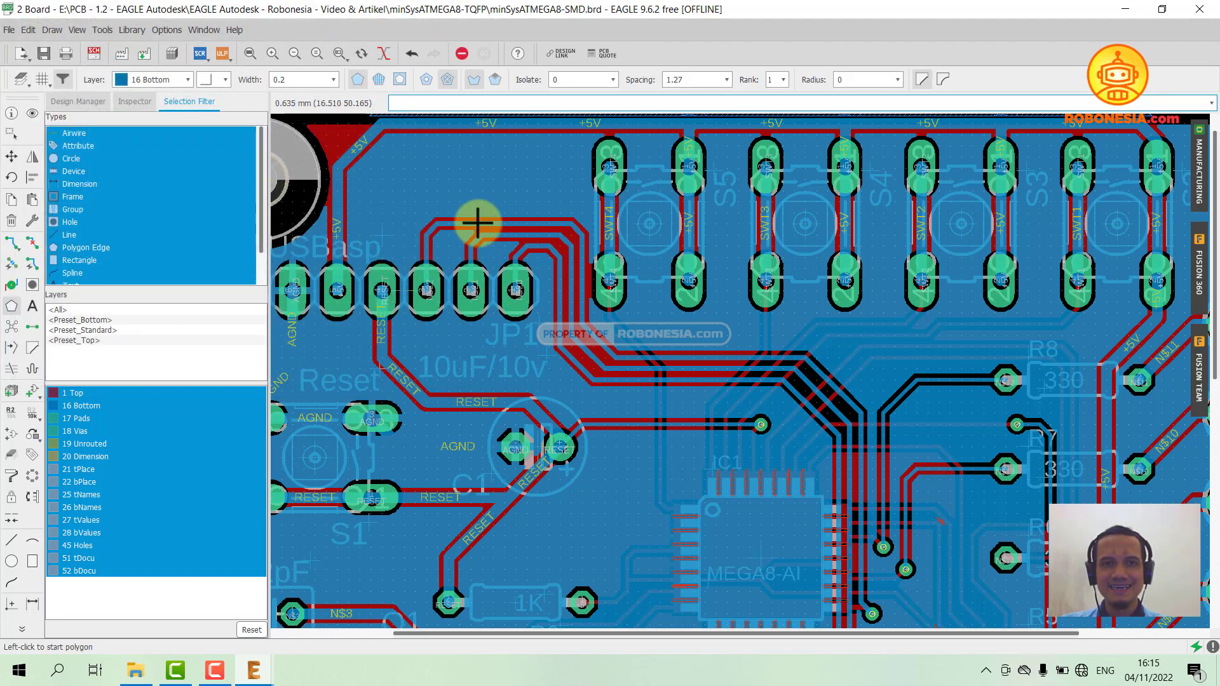
pyautogui.scroll(-3, 474, 223)
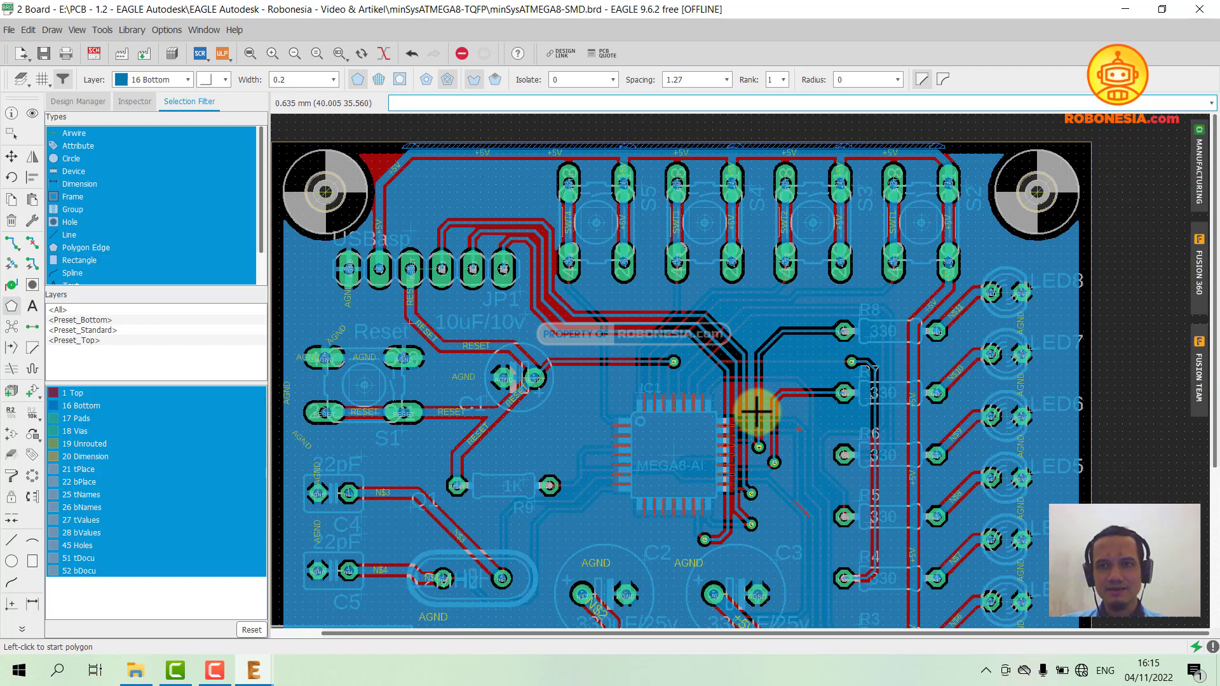
# Examine the widened copper clearance around the MEGA8-AI and the N$20 to N$22 traces.
pyautogui.scroll(3, 757, 411)
pyautogui.scroll(4, 731, 383)
pyautogui.scroll(-4, 730, 242)
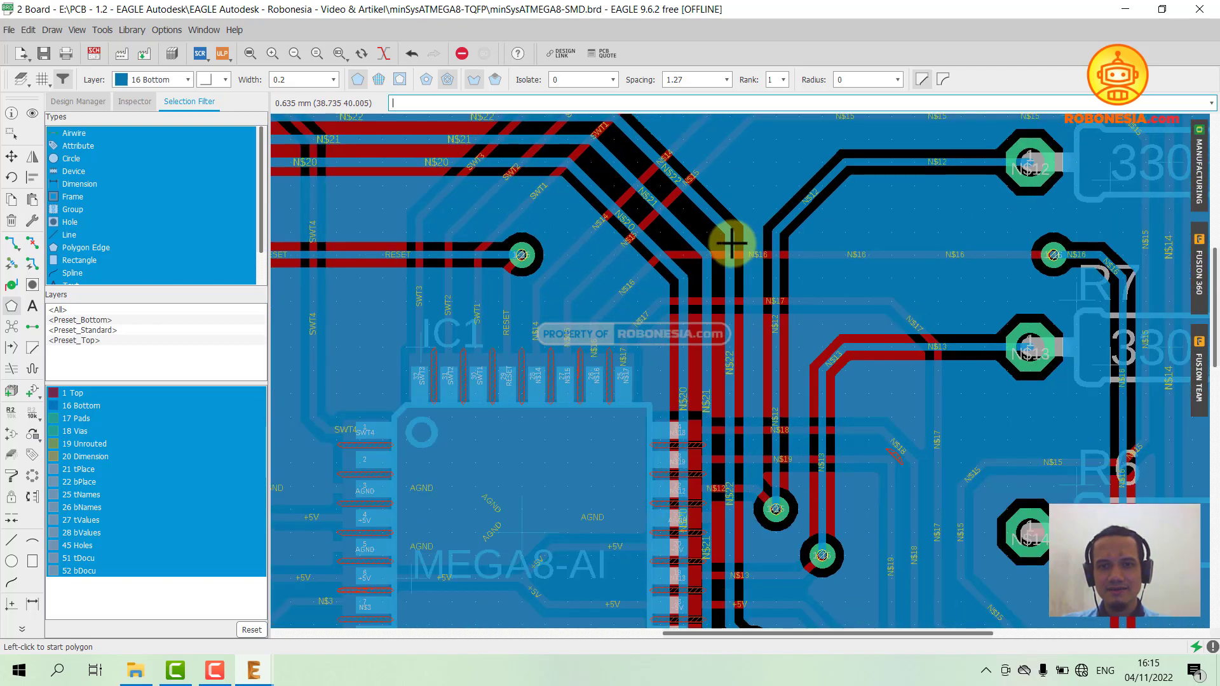
pyautogui.scroll(-1, 704, 345)
pyautogui.scroll(-4, 701, 359)
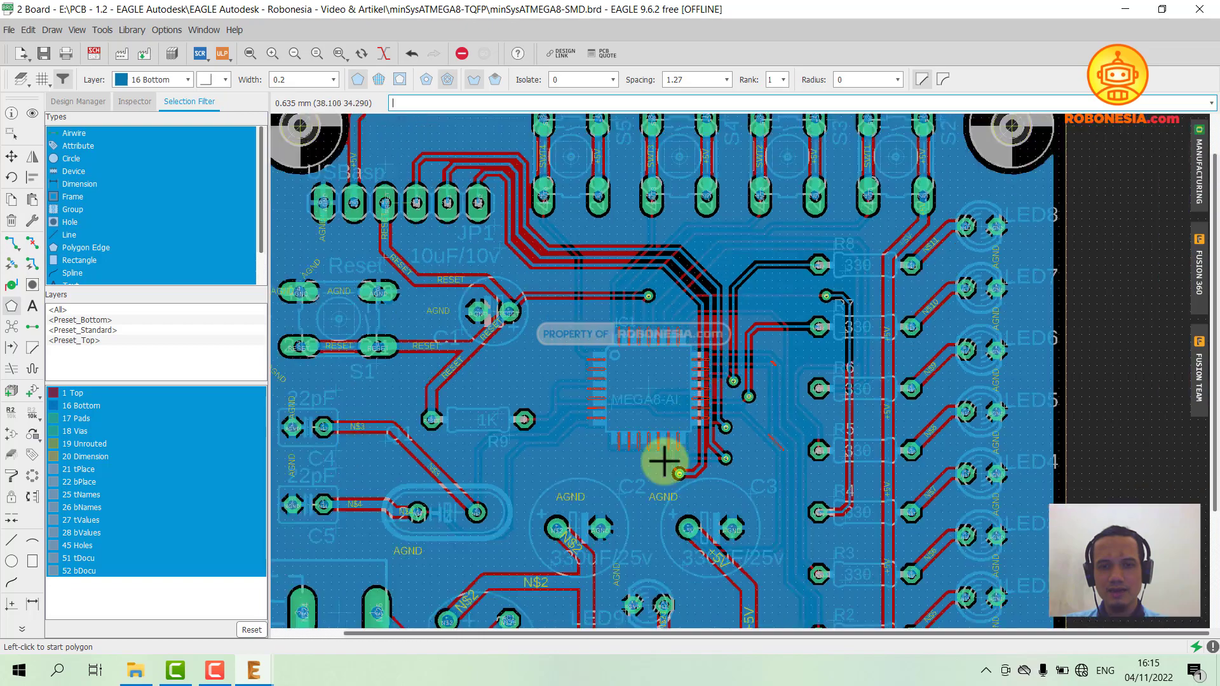
pyautogui.scroll(-2, 593, 468)
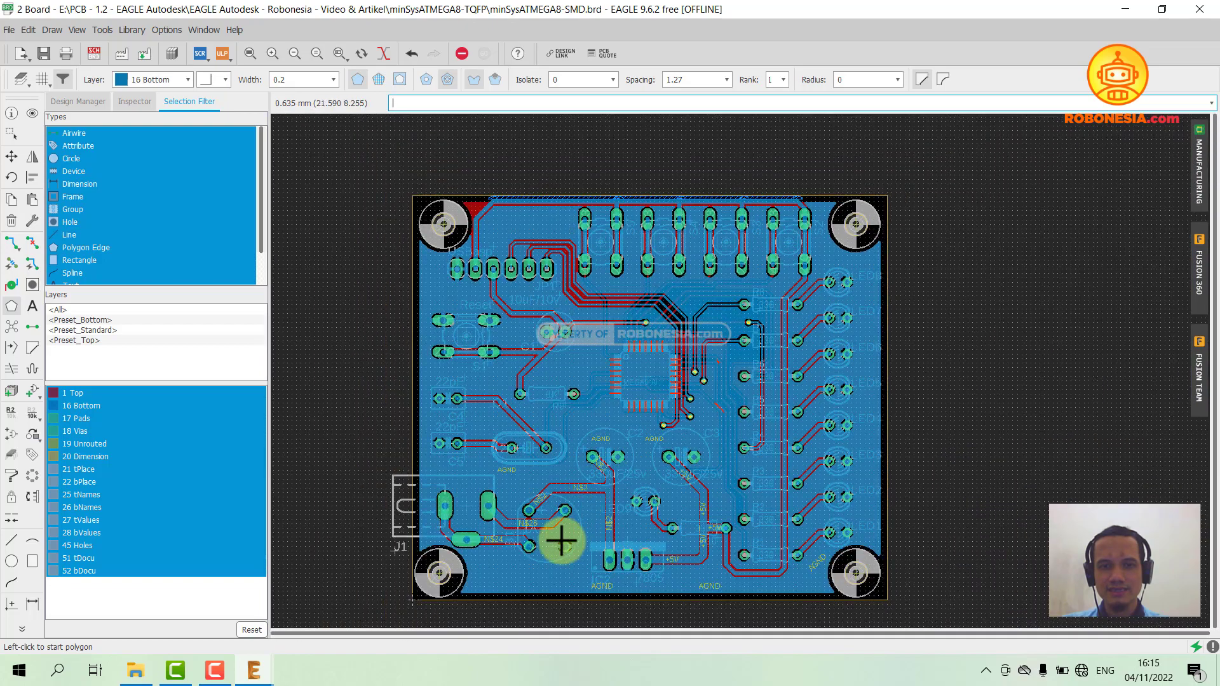
# Examine the fill clearance around rectifier B1, the 7805 regulator and capacitors C2 and C3, ending on the whole board.
pyautogui.scroll(4, 547, 525)
pyautogui.scroll(7, 543, 525)
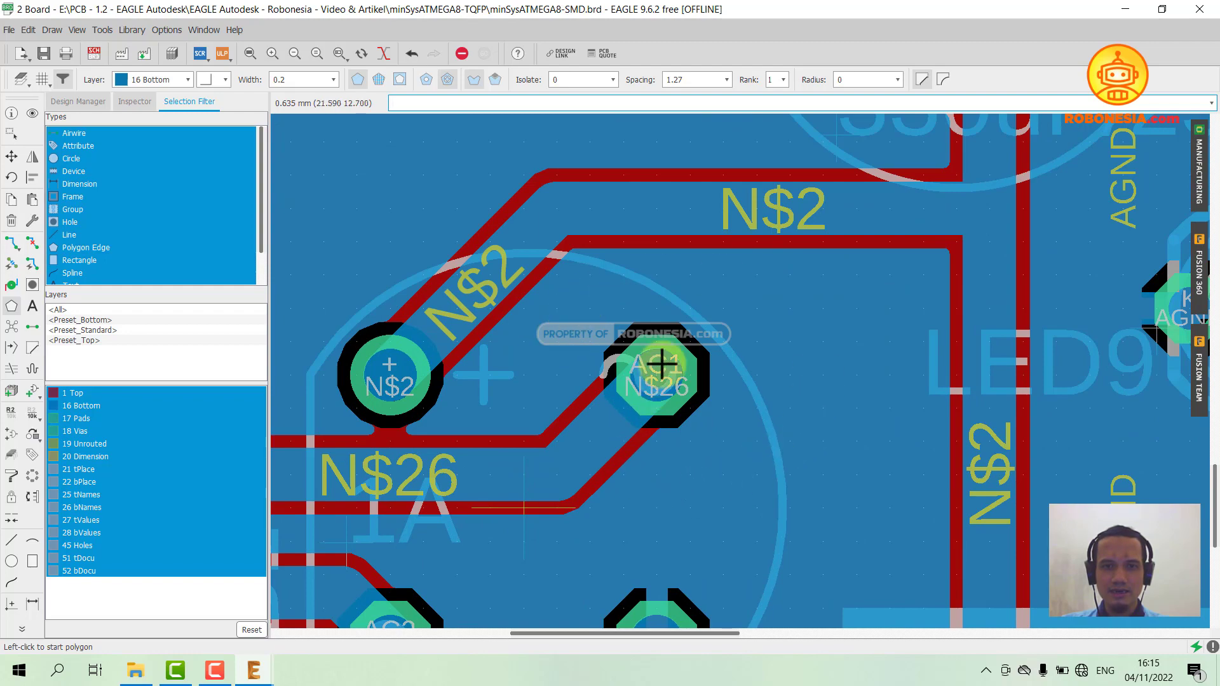
pyautogui.scroll(-2, 661, 362)
pyautogui.scroll(2, 452, 435)
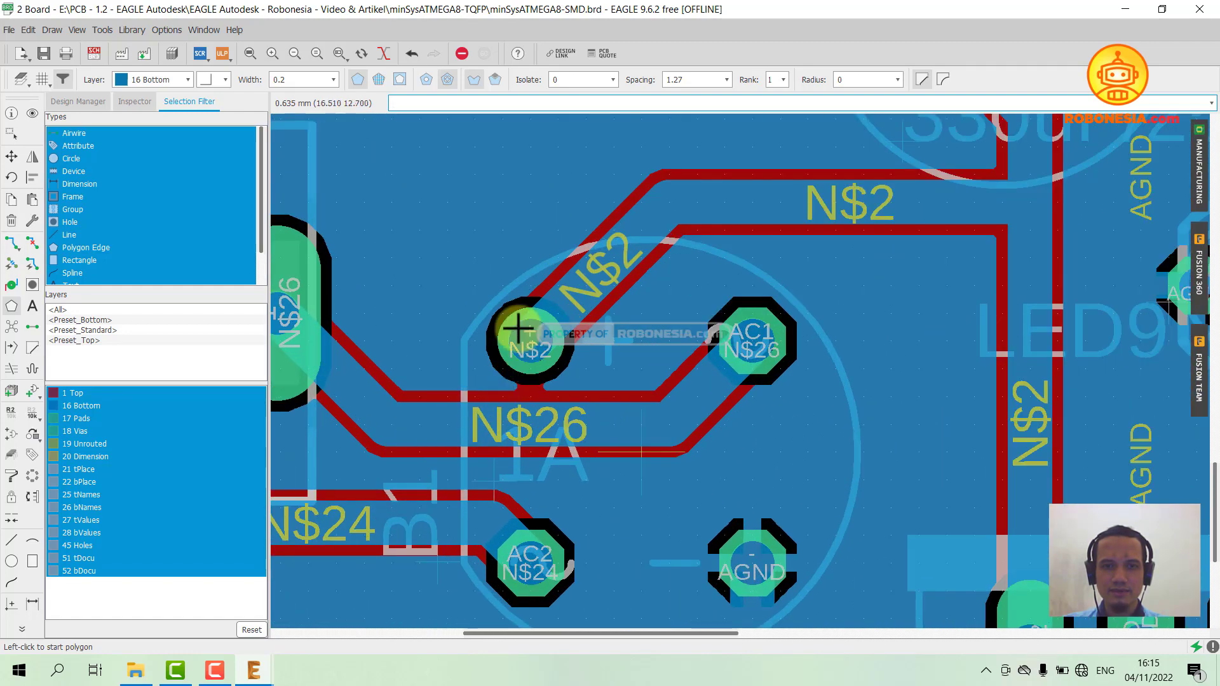
pyautogui.scroll(-3, 742, 331)
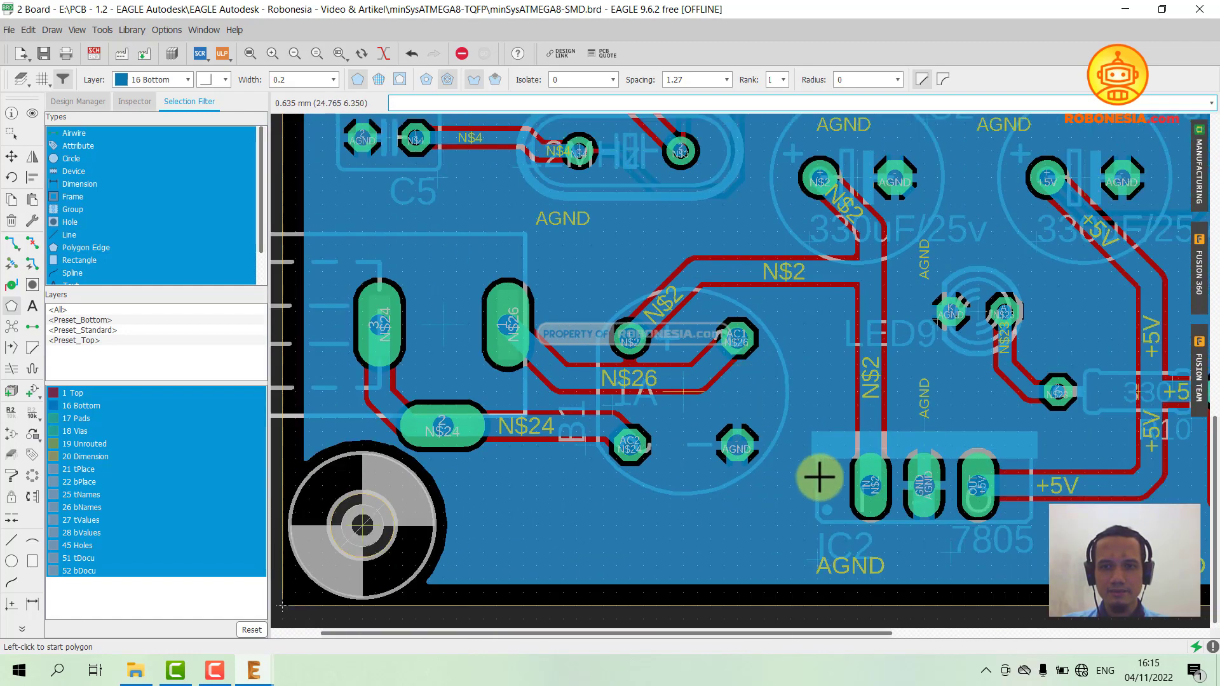
pyautogui.scroll(-2, 672, 427)
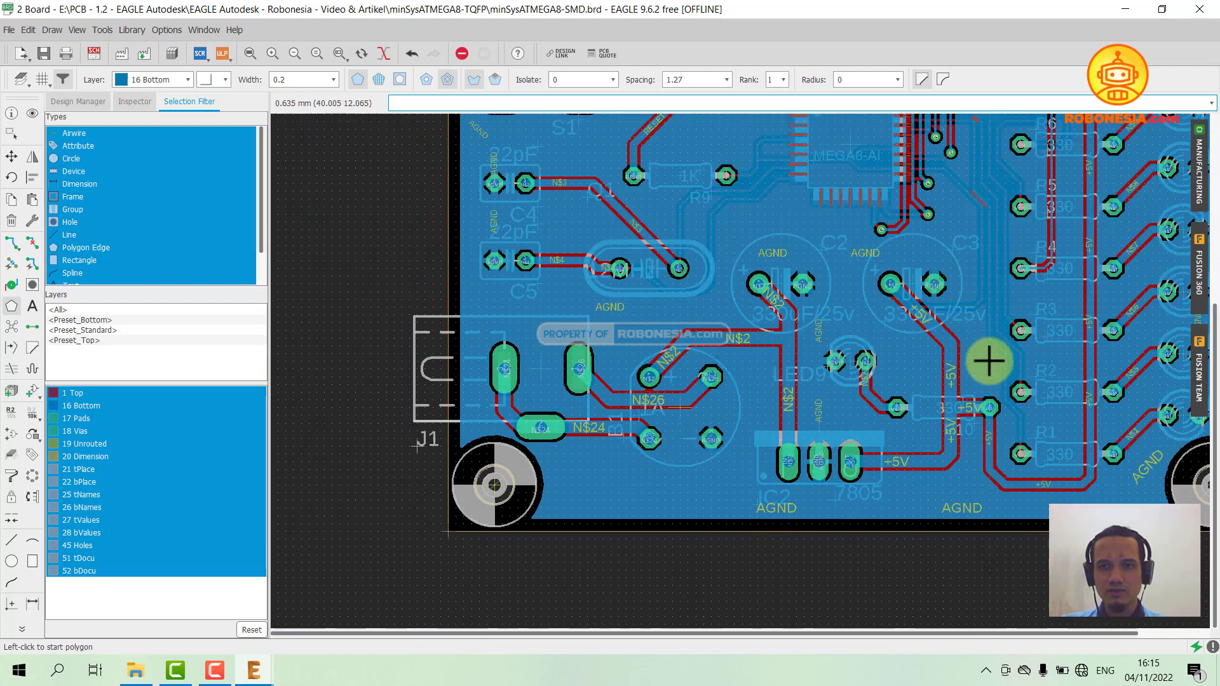
pyautogui.scroll(1, 939, 203)
pyautogui.scroll(4, 933, 209)
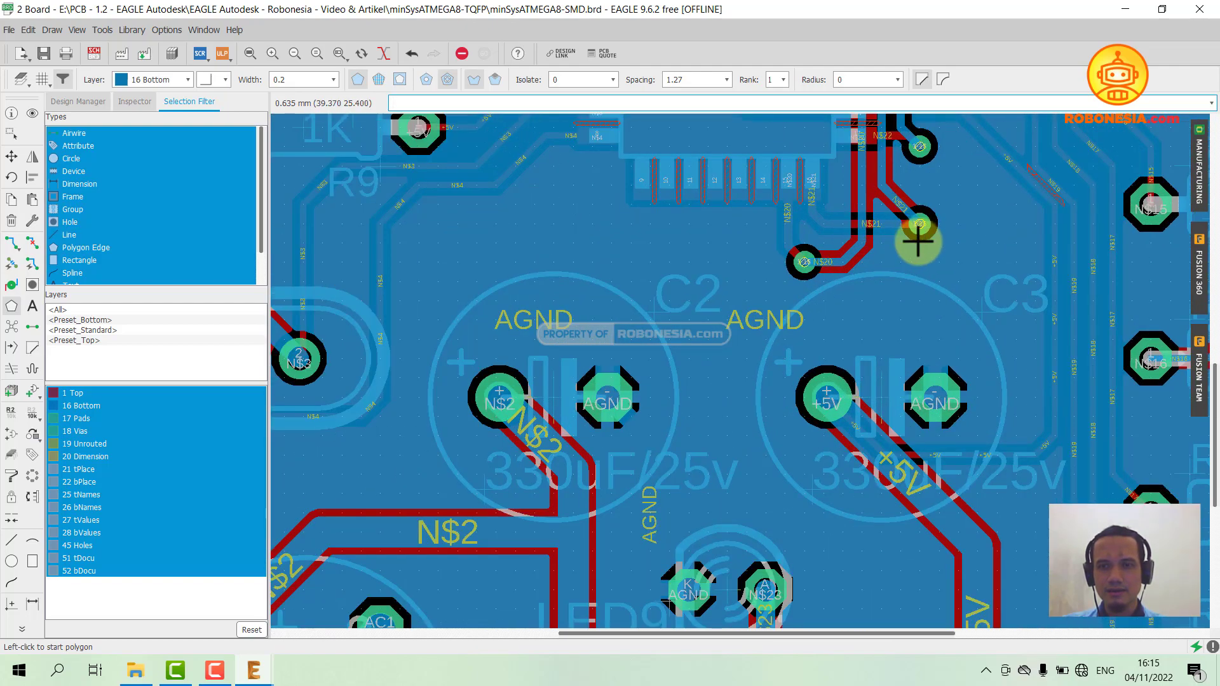
pyautogui.scroll(-2, 820, 308)
pyautogui.scroll(-4, 769, 317)
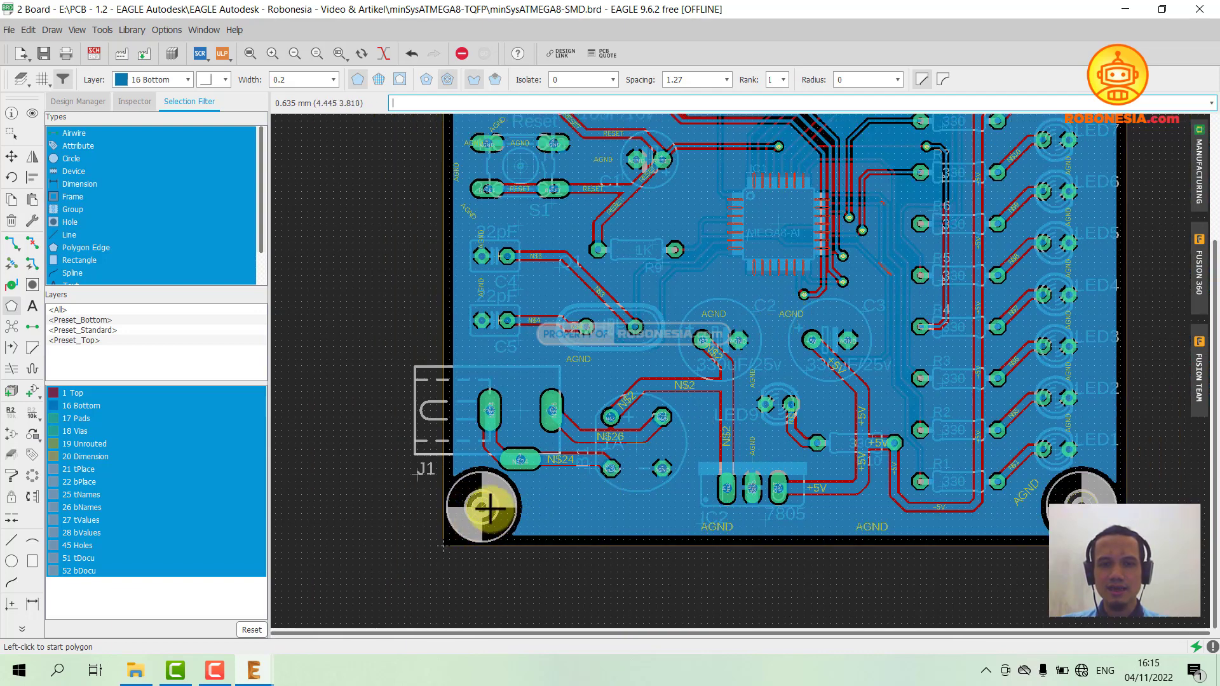
pyautogui.scroll(-2, 557, 488)
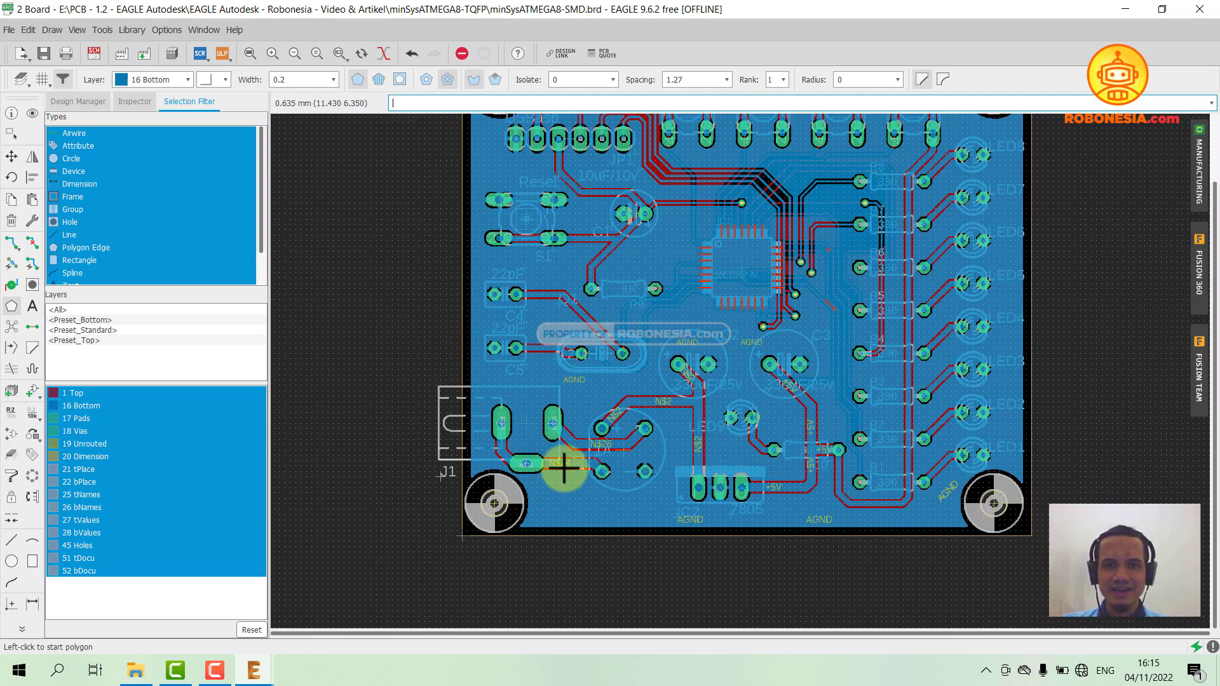
pyautogui.click(251, 54)
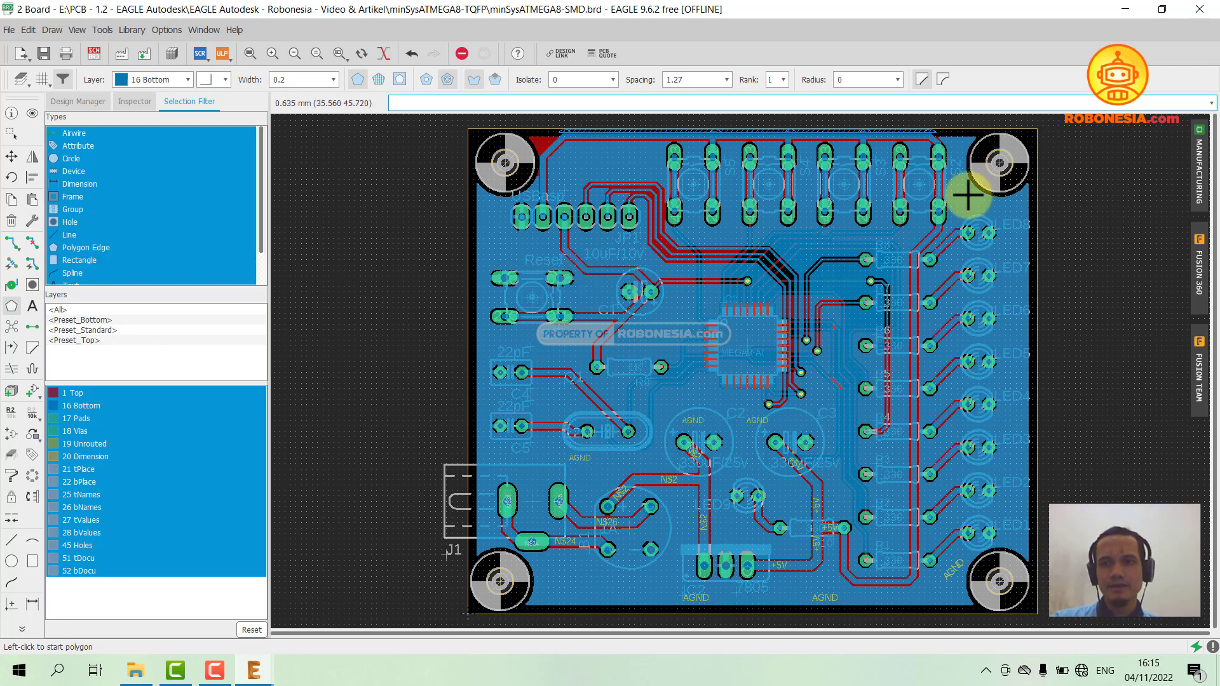
# Preview the manufactured board's top side, inspect the area around JP1 and IC1, and close the preview.
pyautogui.click(1201, 183)
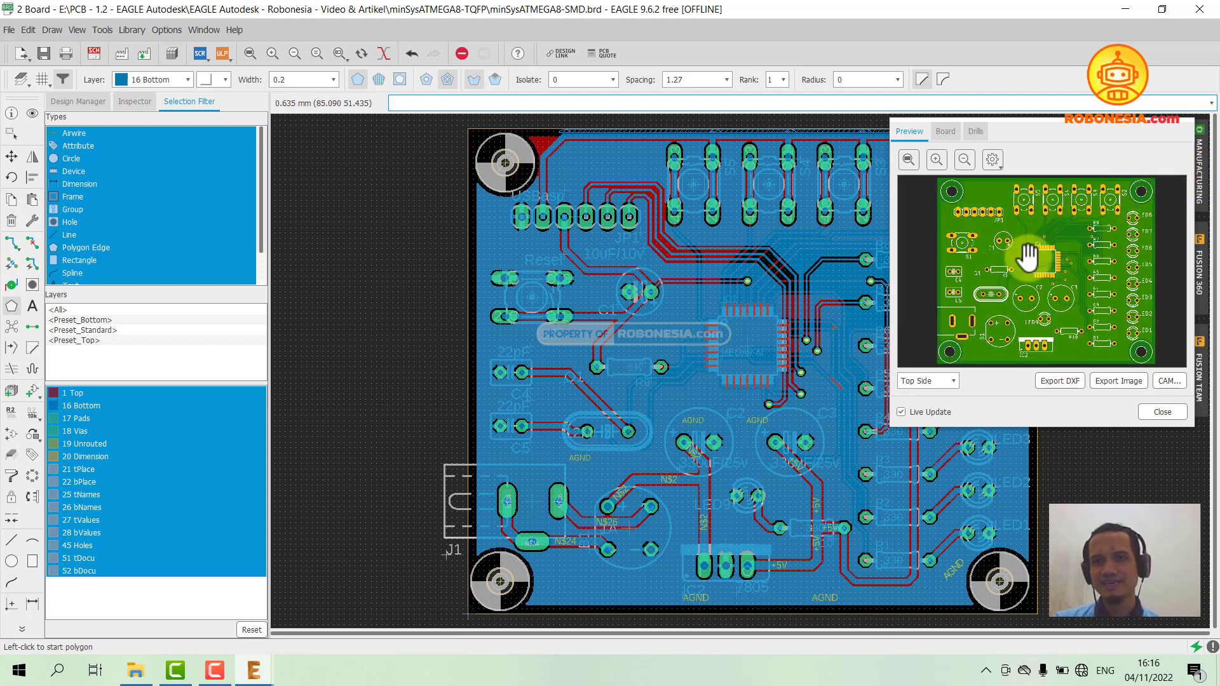
pyautogui.scroll(4, 1023, 236)
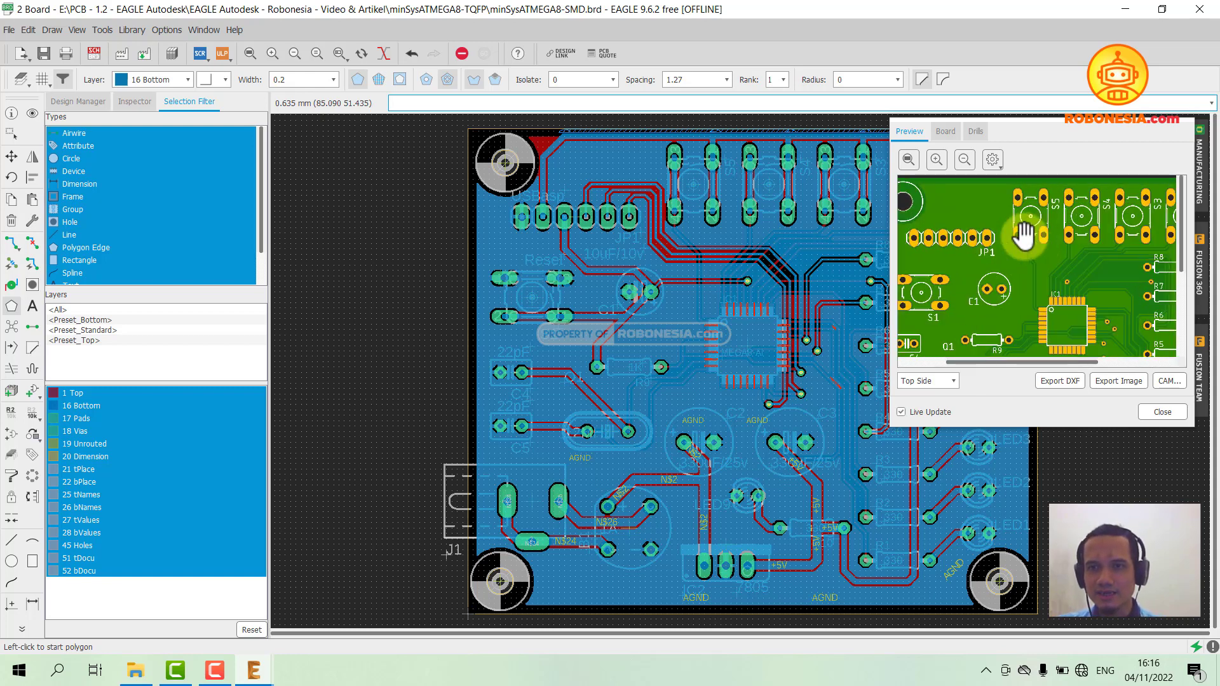
pyautogui.scroll(-4, 1023, 234)
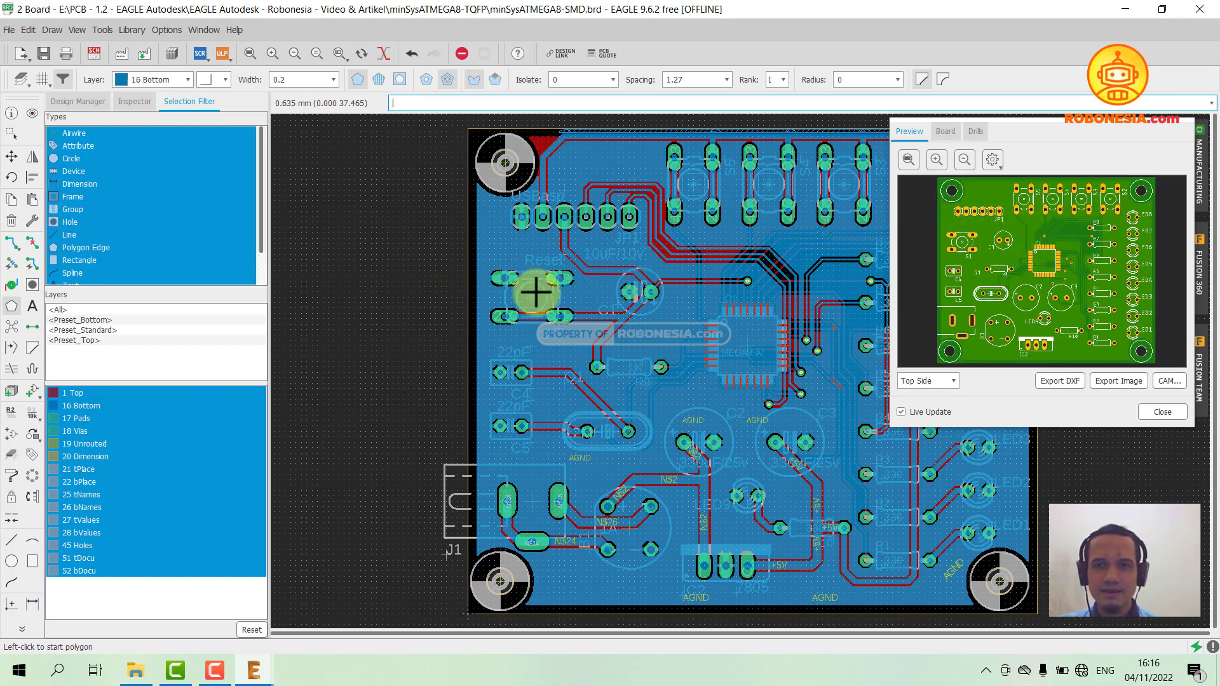
pyautogui.click(1172, 412)
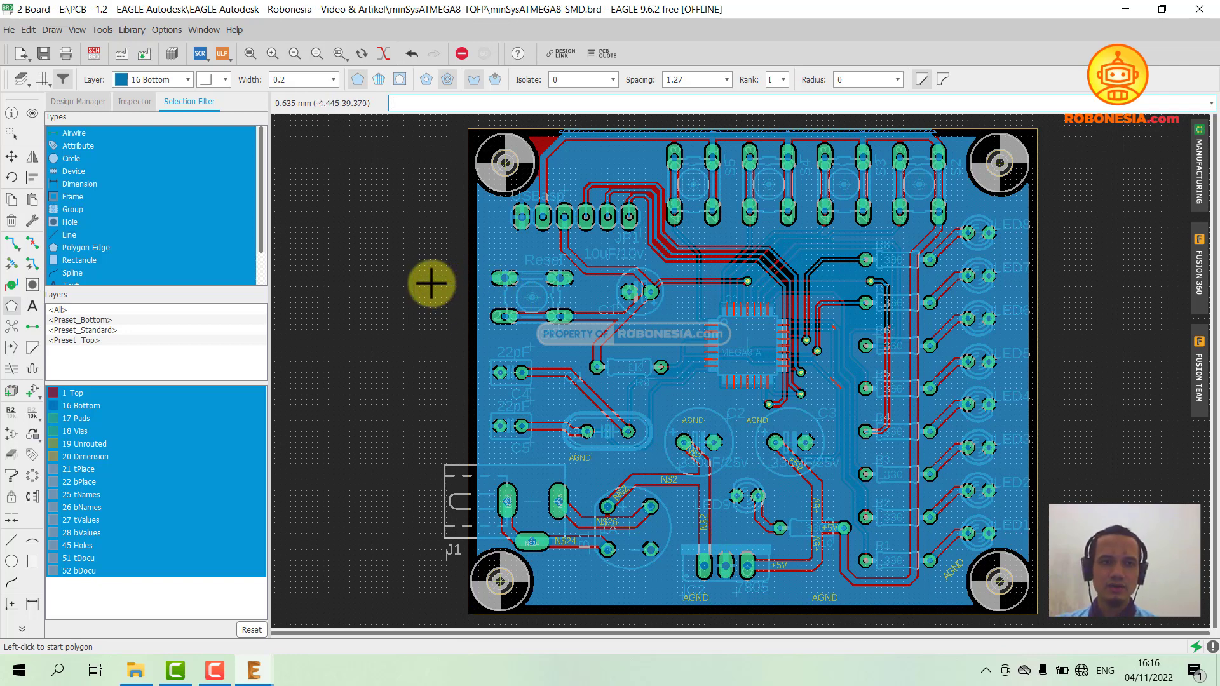
# Inspect each copper fill alone by hiding and restoring the Bottom layer and then the Top layer, leaving both visible.
pyautogui.click(22, 80)
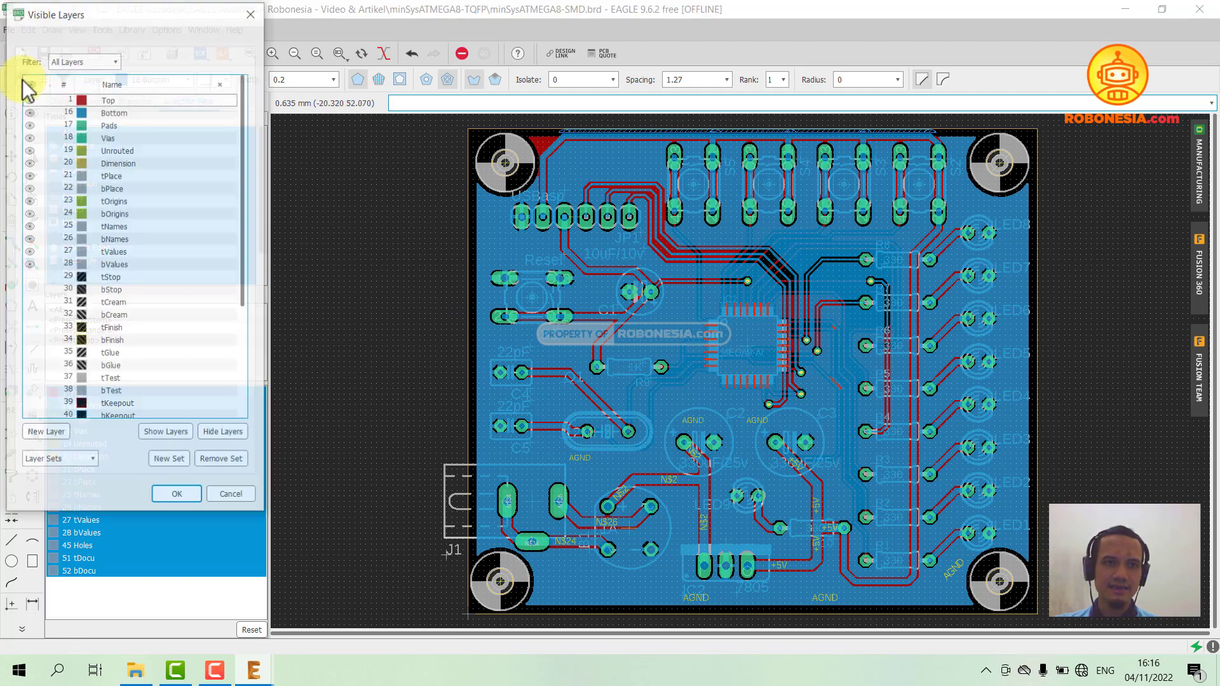
pyautogui.click(30, 109)
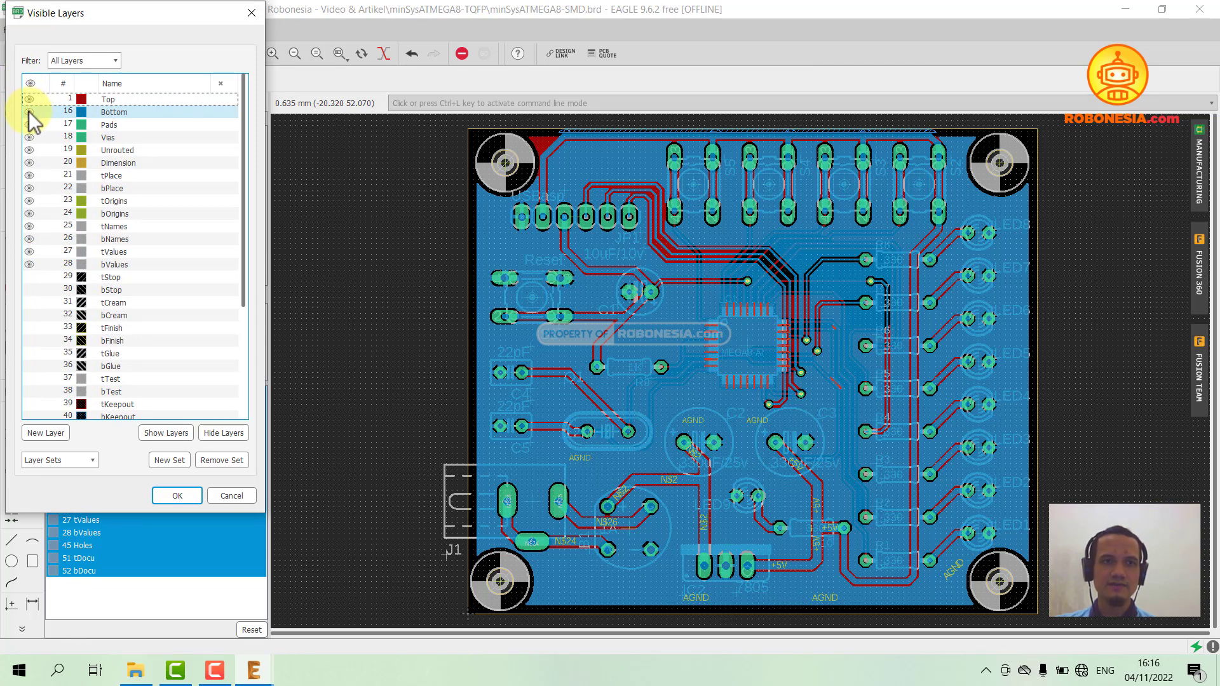
pyautogui.click(28, 112)
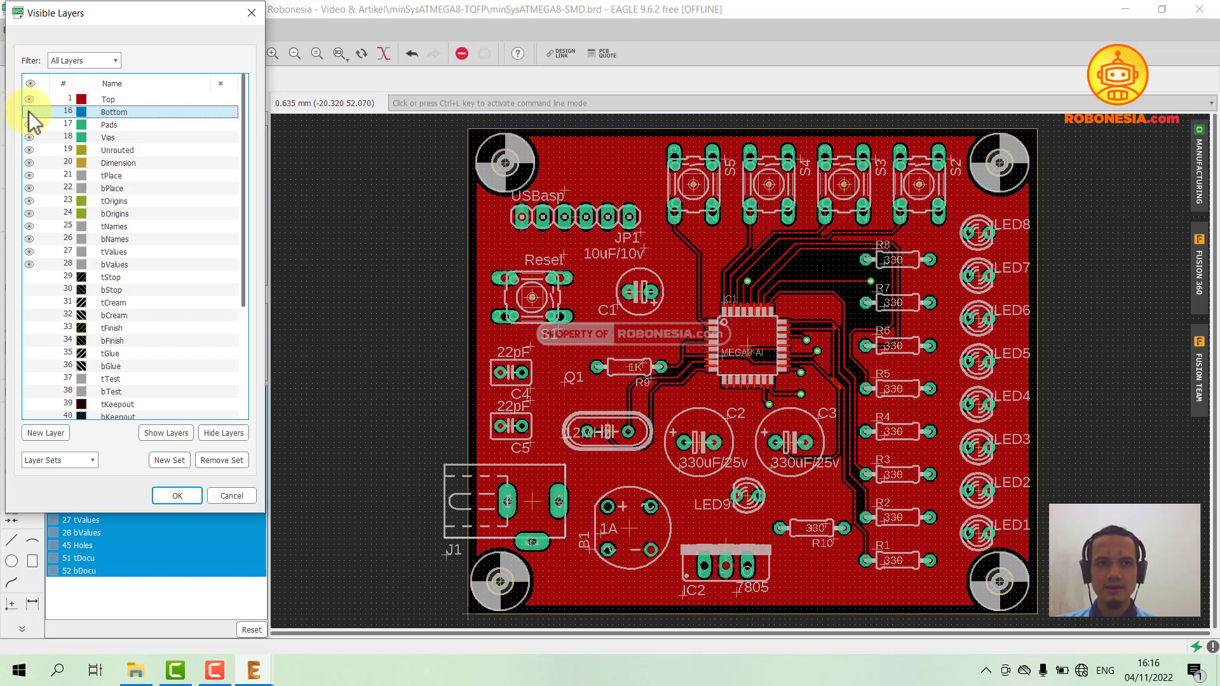
pyautogui.click(29, 111)
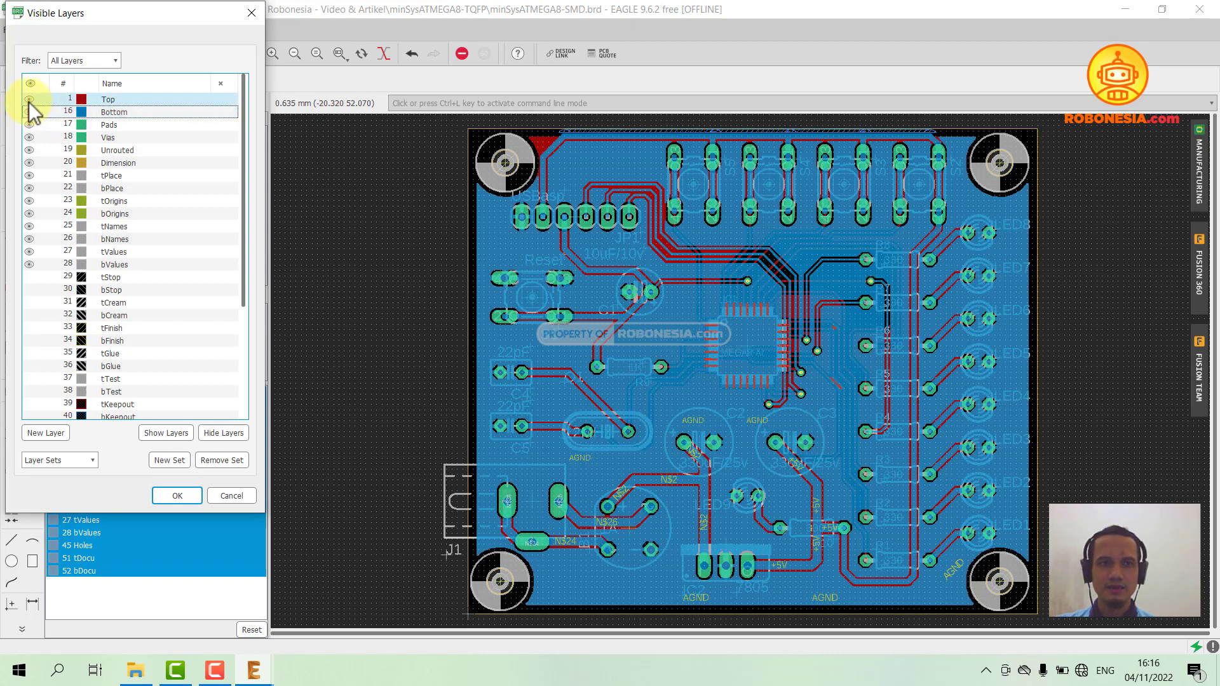
pyautogui.click(29, 100)
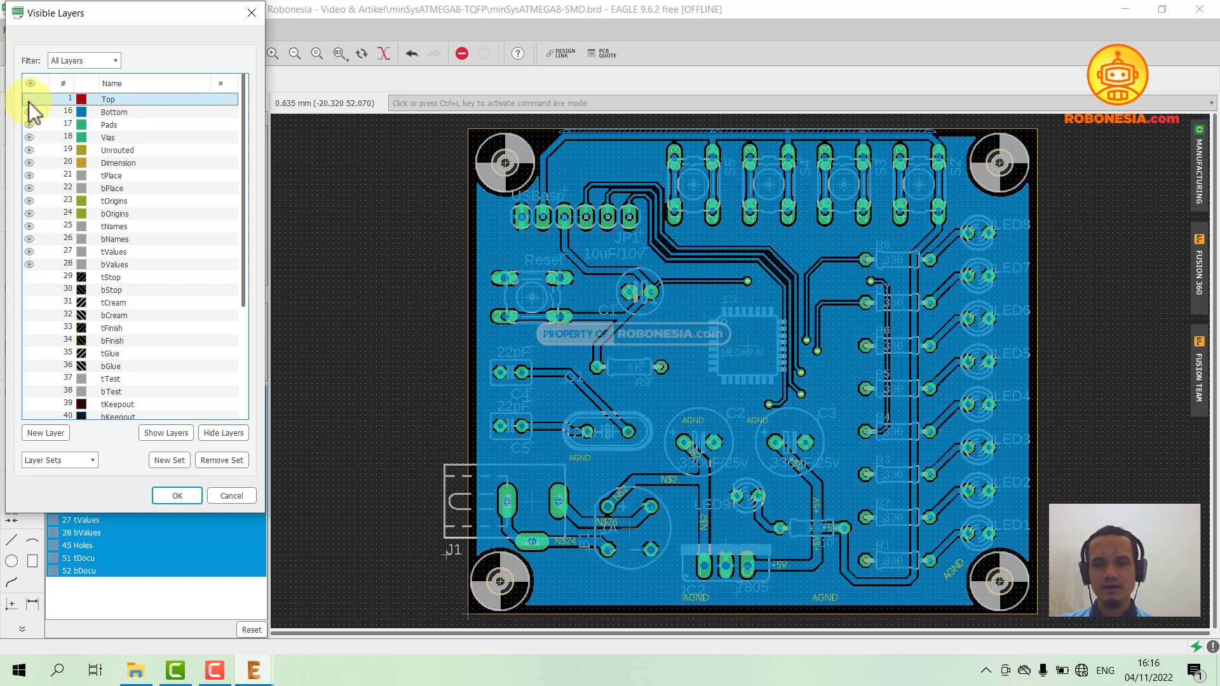
pyautogui.click(29, 100)
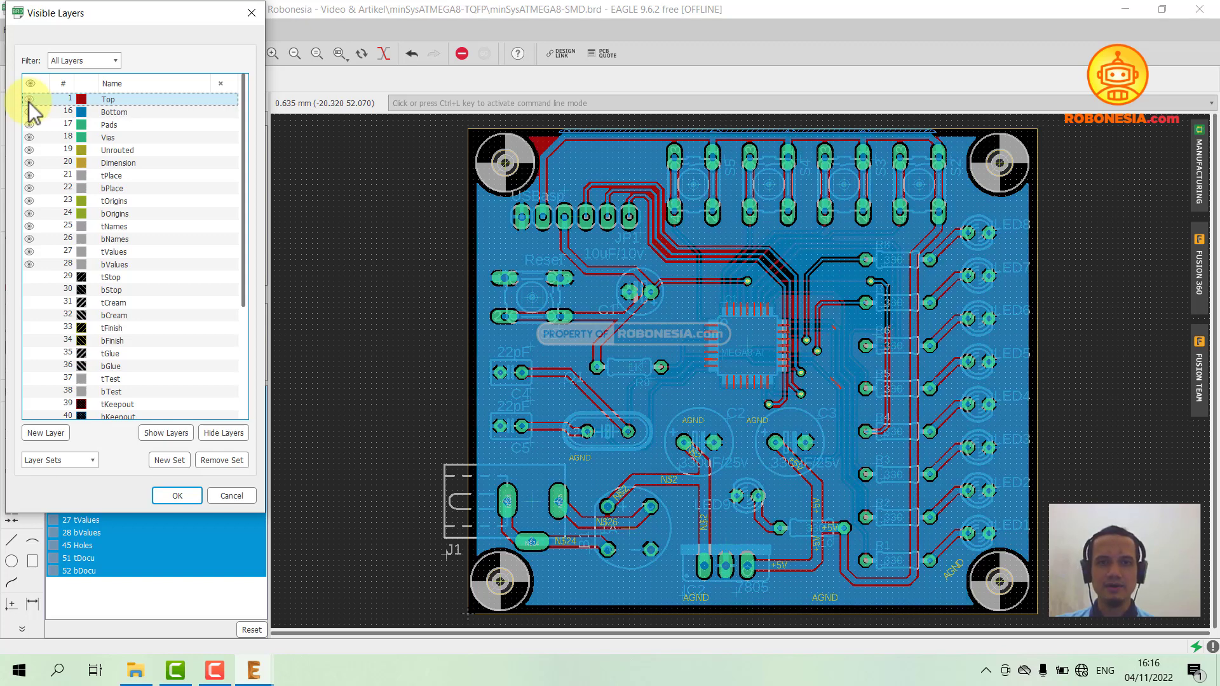
pyautogui.click(177, 496)
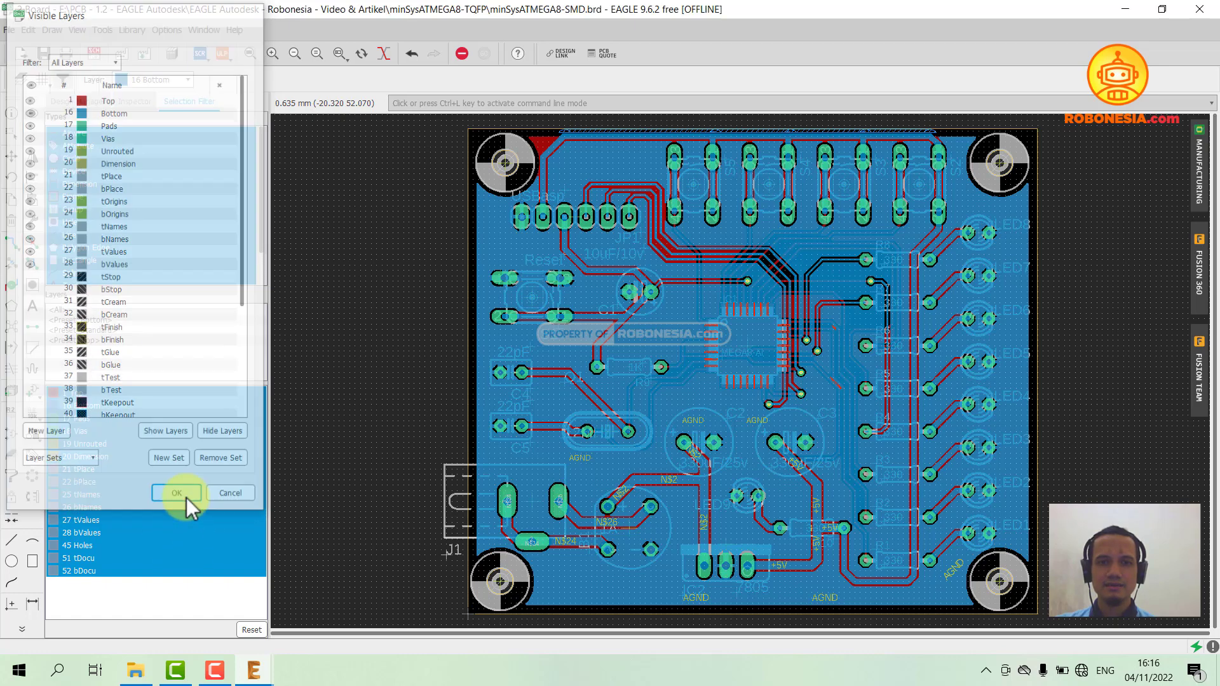